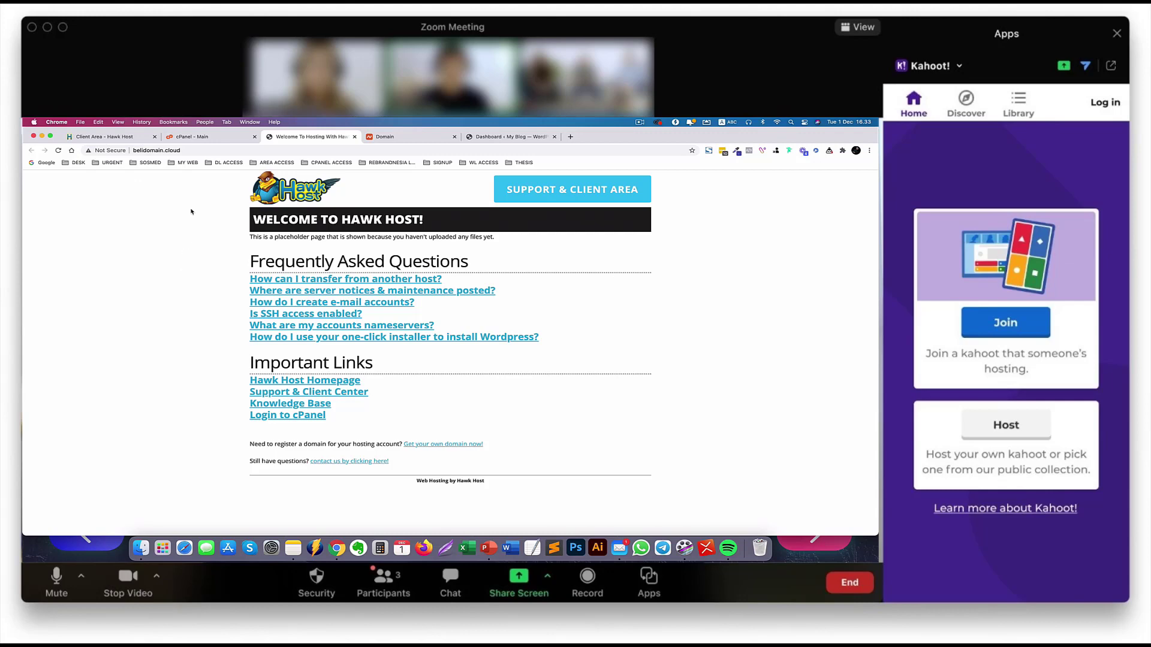
Switch to the cPanel dashboard and scroll down to the Softaculous Apps Installer section
{"action": "left_click", "coordinate": [204, 137]}
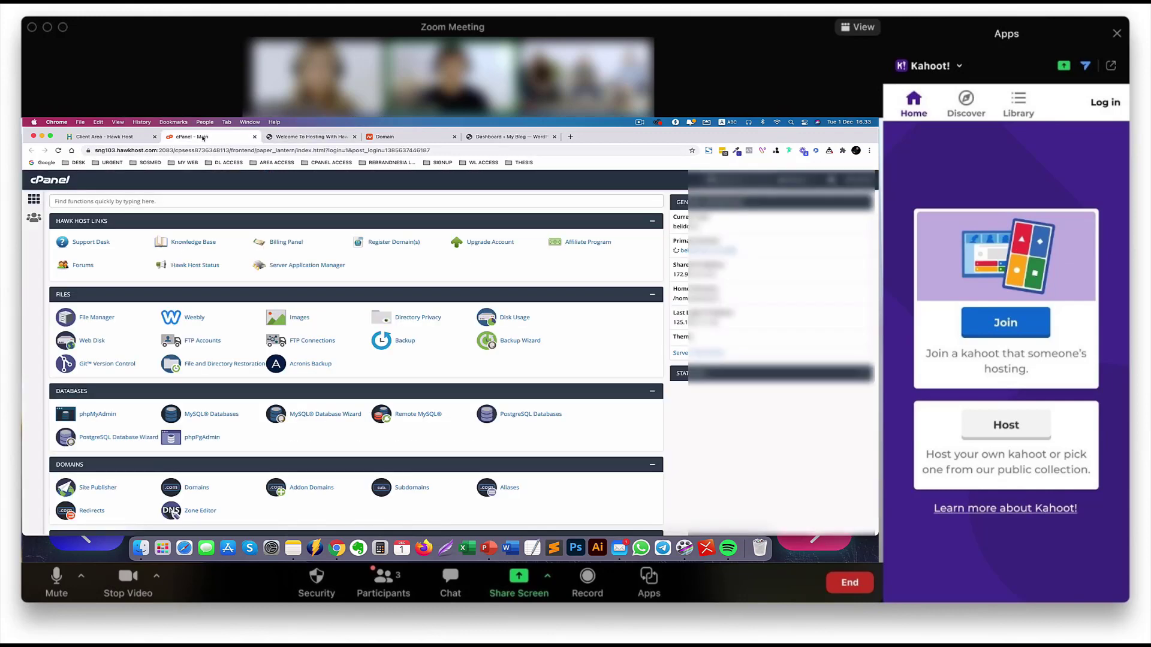
{"action": "scroll", "coordinate": [359, 419], "scroll_direction": "down", "scroll_amount": 3}
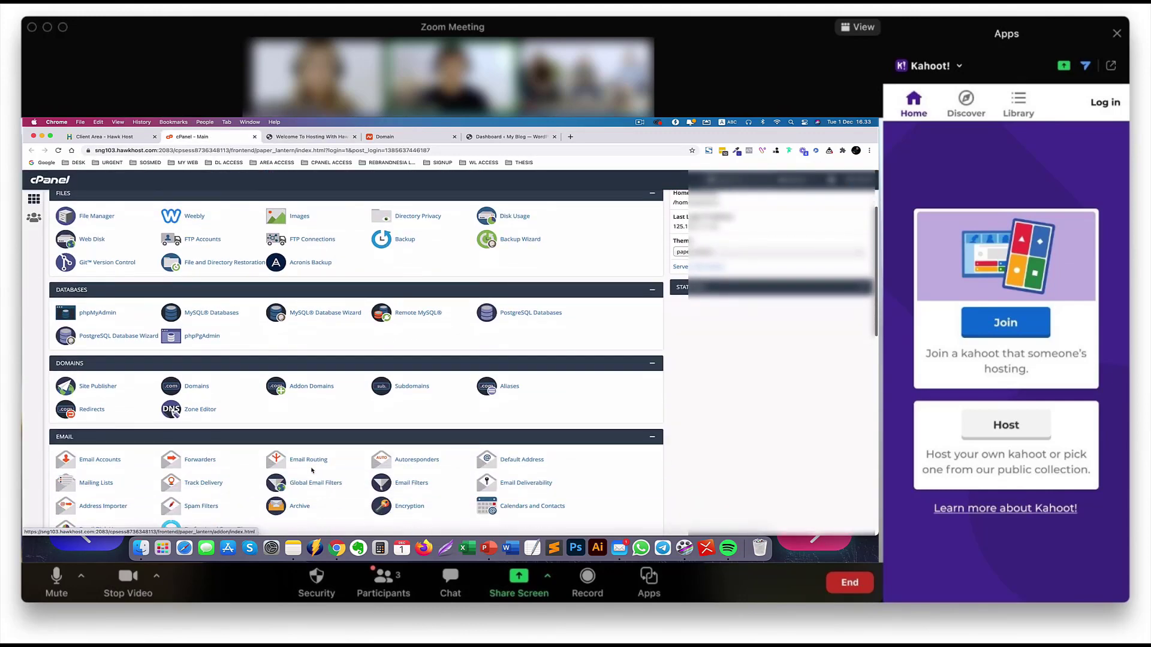
{"action": "scroll", "coordinate": [360, 299], "scroll_direction": "up", "scroll_amount": 3}
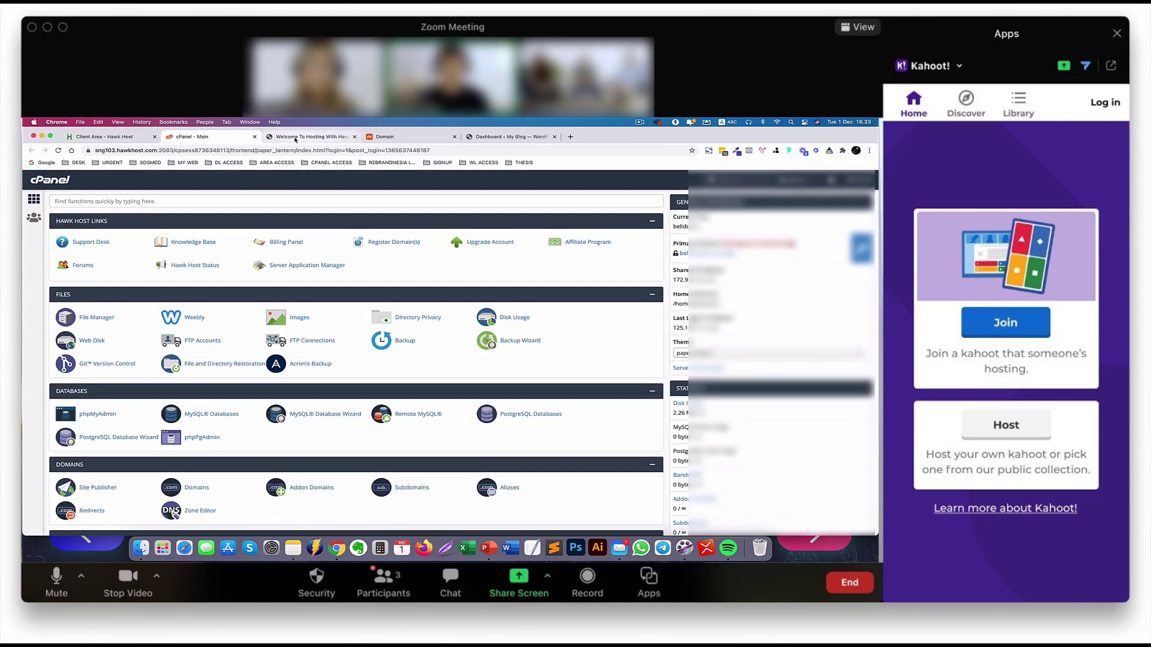
{"action": "scroll", "coordinate": [336, 402], "scroll_direction": "down", "scroll_amount": 10}
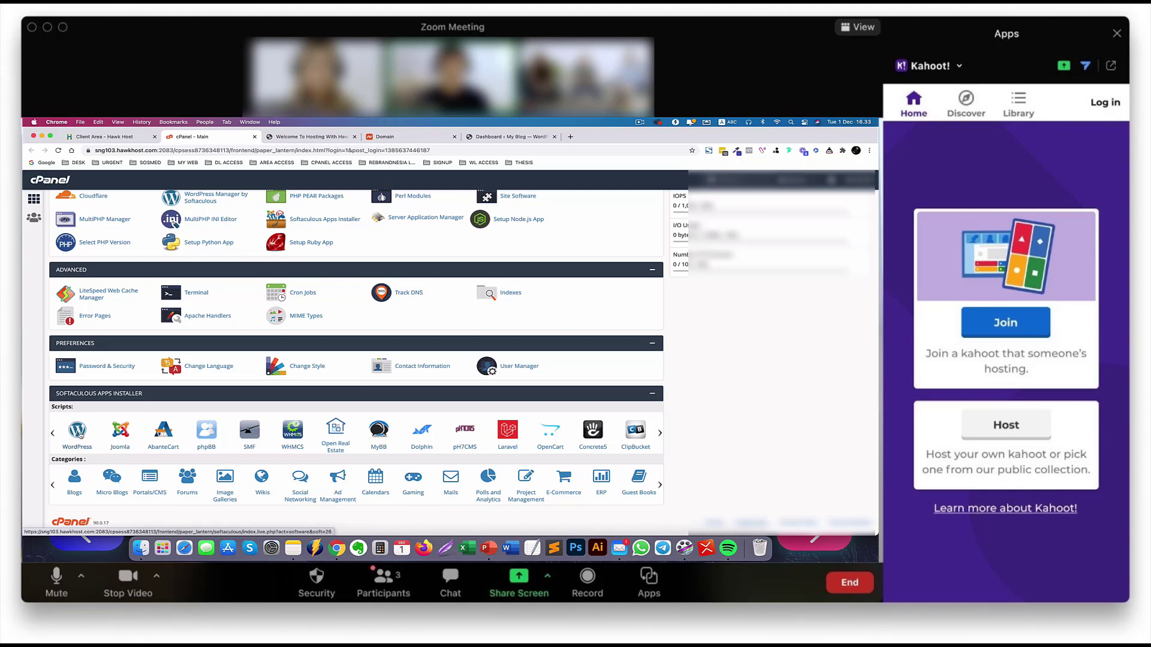
{"action": "left_click", "coordinate": [78, 436]}
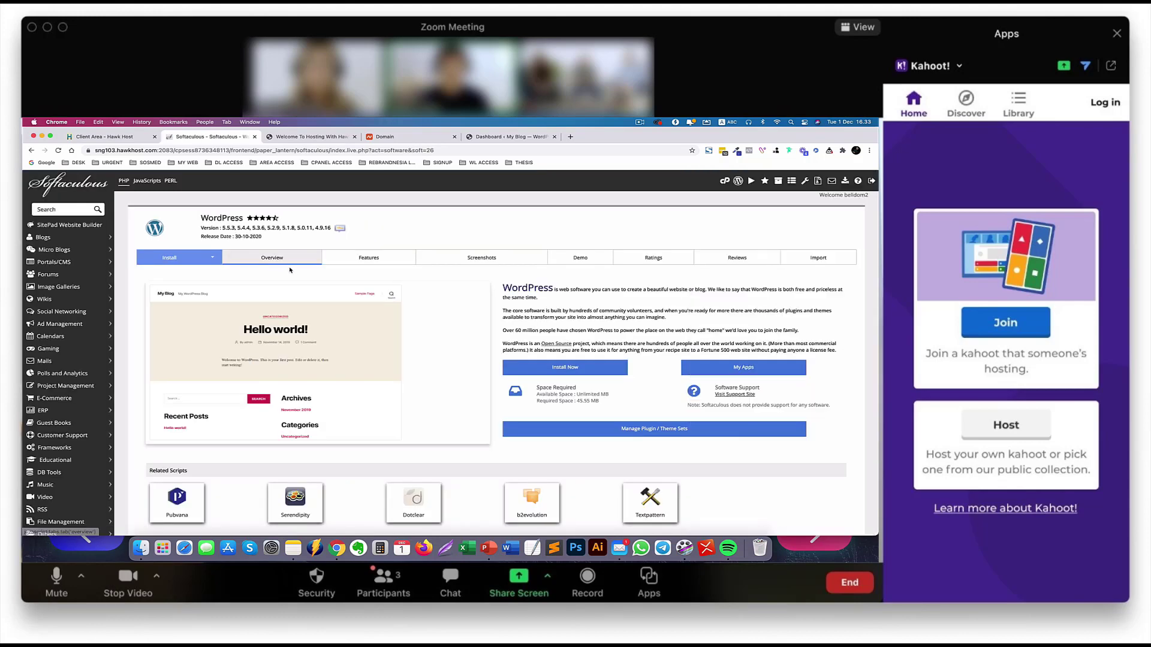
{"action": "left_click", "coordinate": [547, 372]}
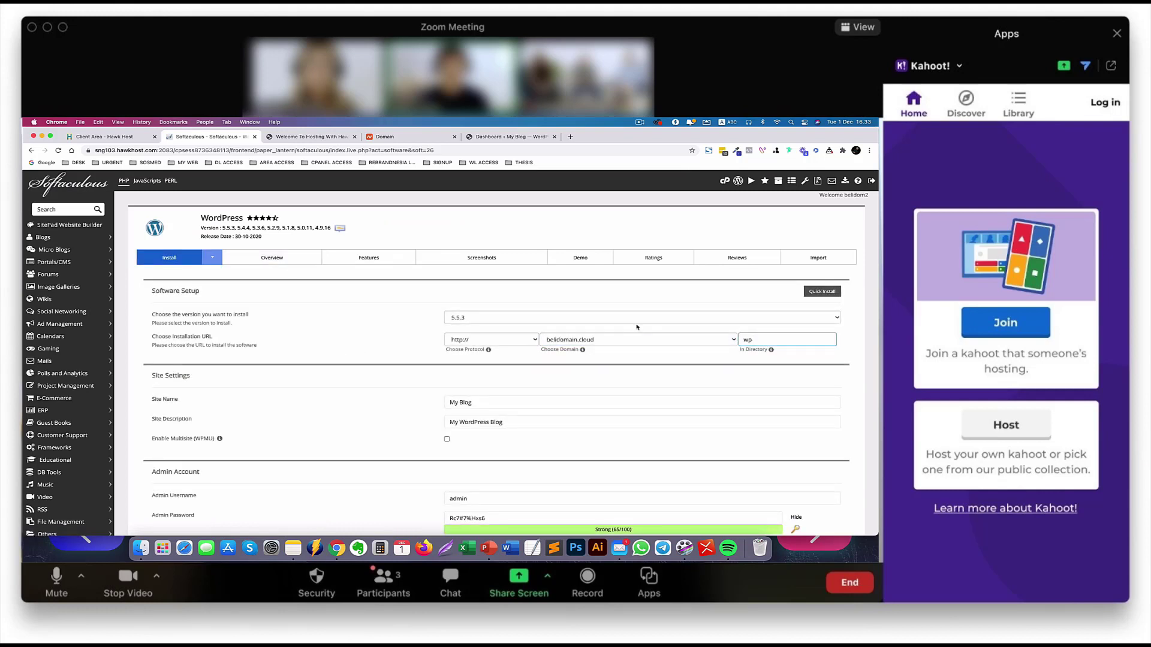
{"action": "left_click", "coordinate": [515, 340]}
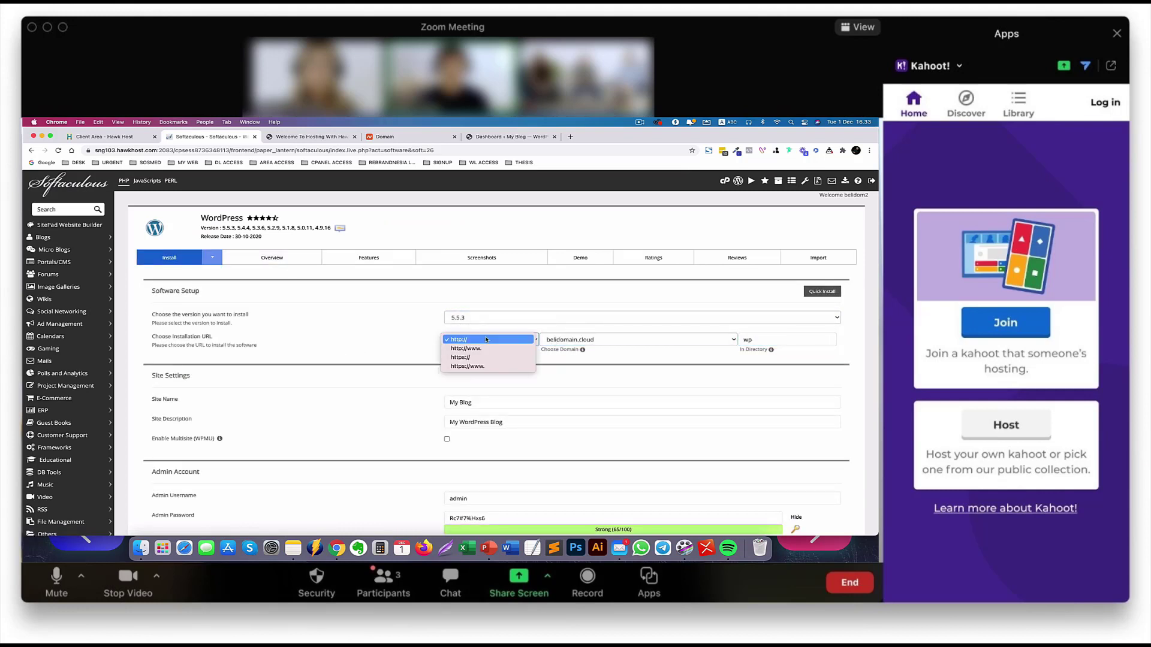
{"action": "left_click", "coordinate": [491, 358]}
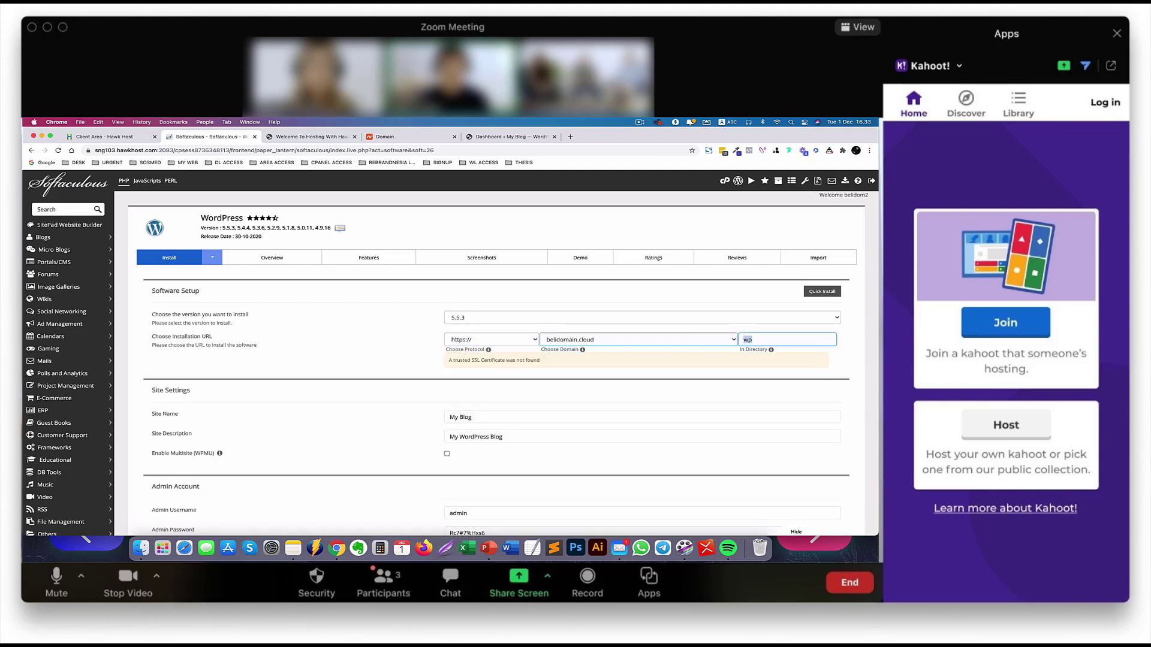
{"action": "key", "text": "BackSpace"}
{"action": "key", "text": "BackSpace"}
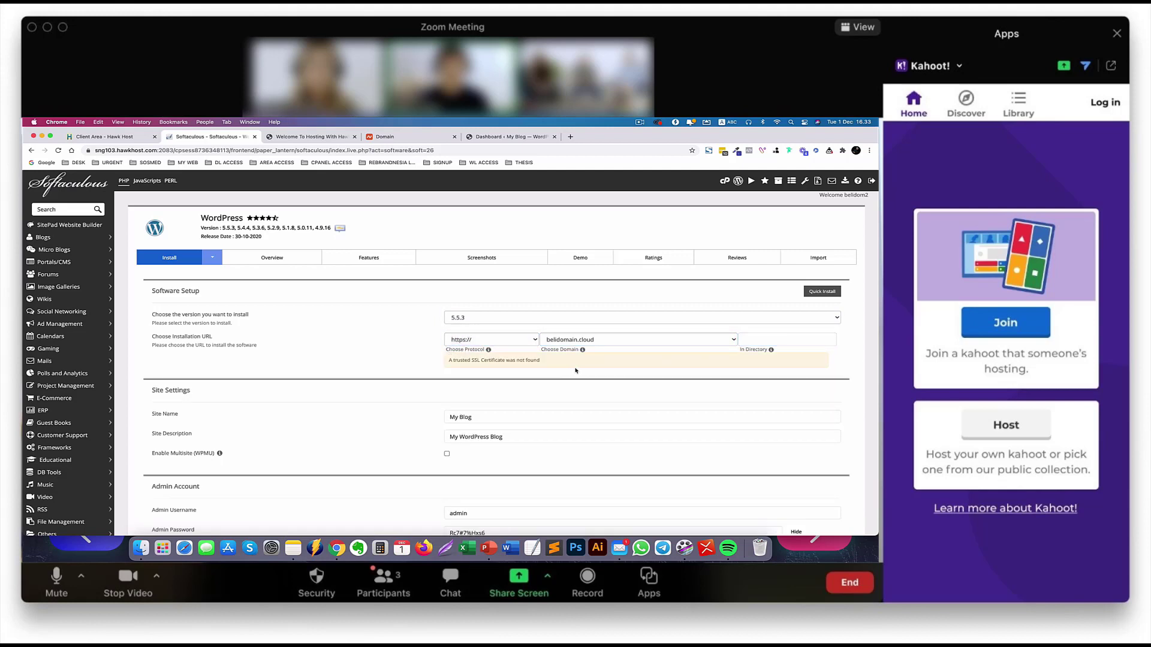
{"action": "left_click", "coordinate": [505, 341]}
{"action": "left_click", "coordinate": [503, 340]}
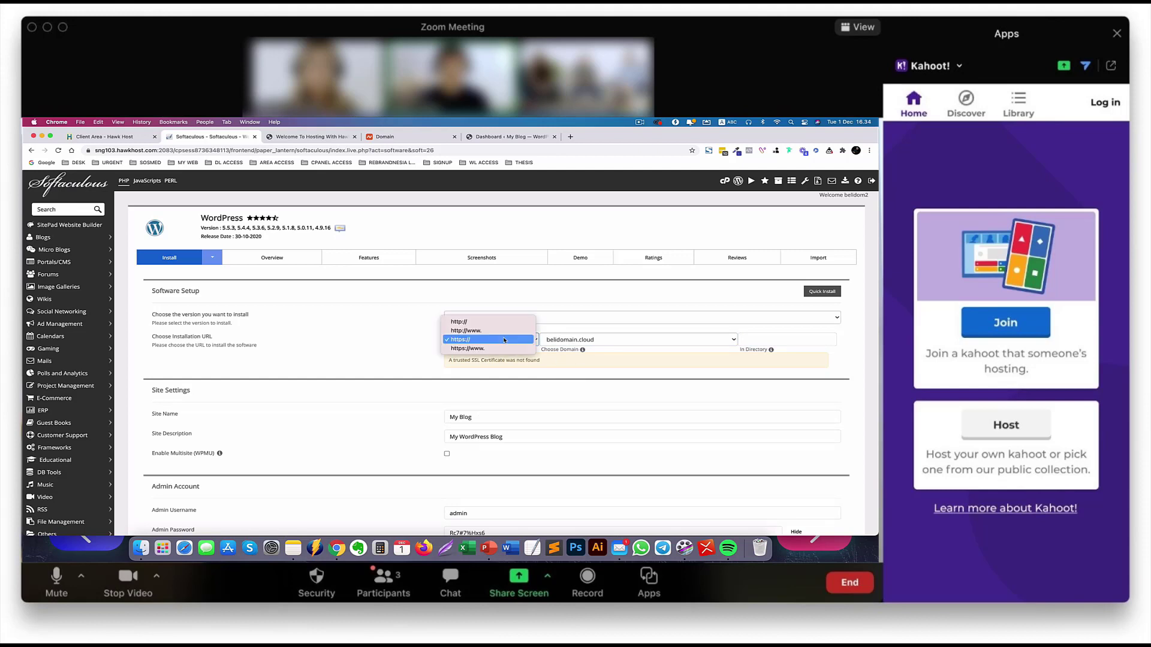
{"action": "left_click", "coordinate": [465, 319]}
{"action": "left_click", "coordinate": [428, 365]}
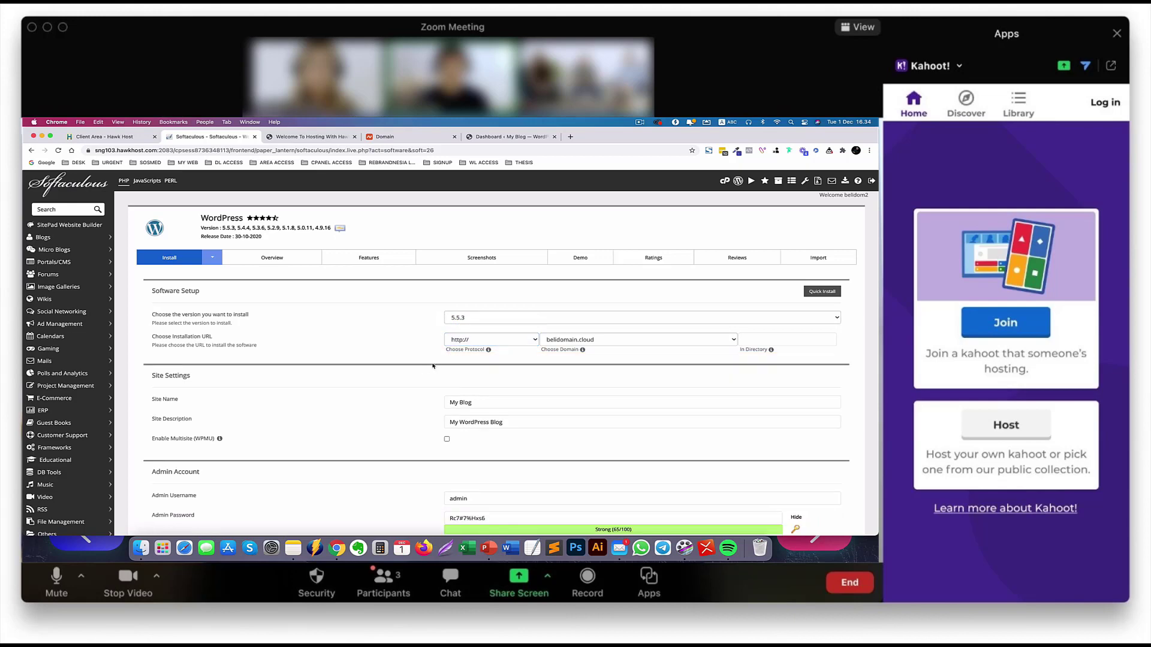
Replace the admin password with a new one and fill the admin e-mail from autofill
{"action": "left_click", "coordinate": [487, 423]}
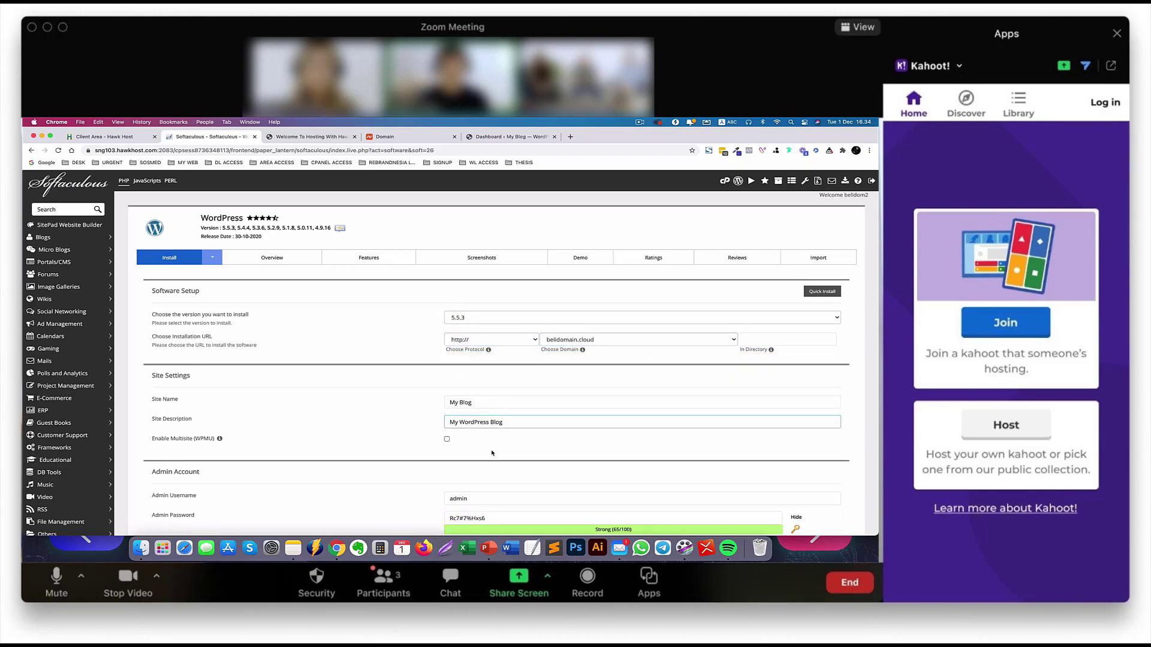
{"action": "scroll", "coordinate": [494, 452], "scroll_direction": "down", "scroll_amount": 1}
{"action": "left_click_drag", "start_coordinate": [506, 454], "coordinate": [440, 452]}
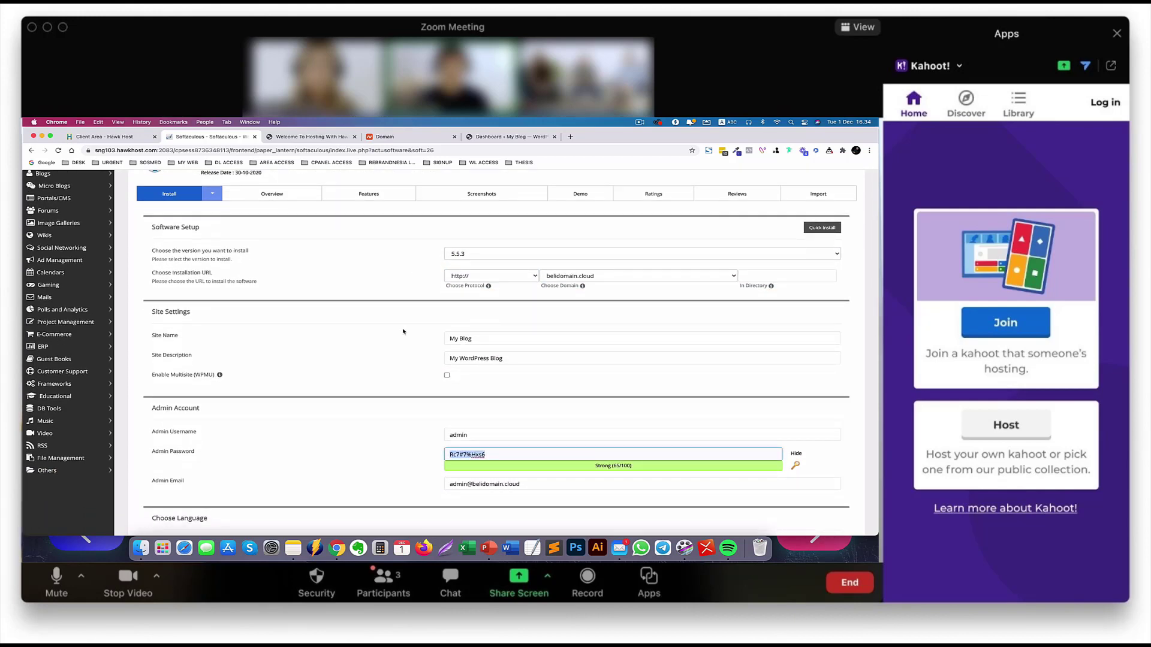
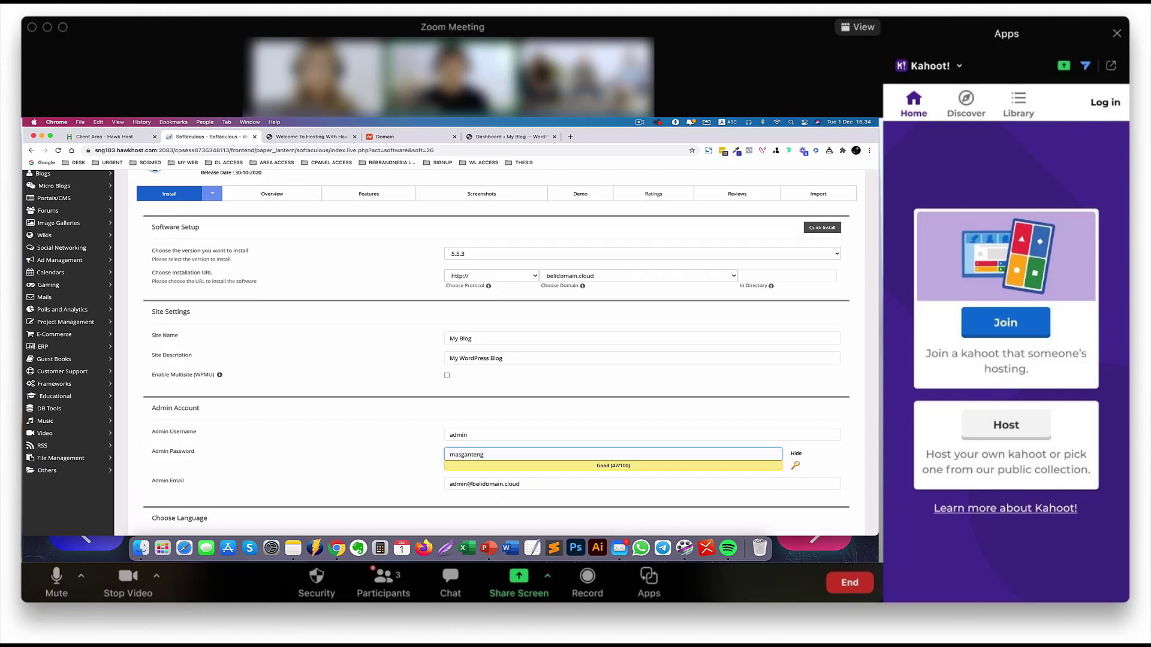
{"action": "scroll", "coordinate": [394, 385], "scroll_direction": "down", "scroll_amount": 1}
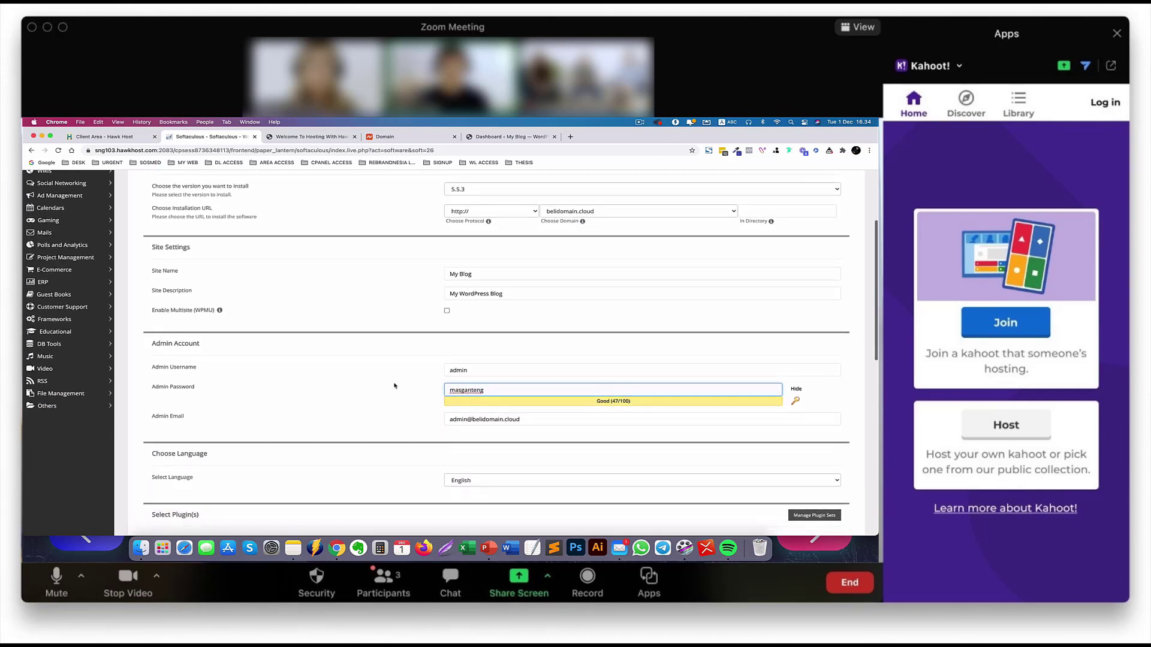
{"action": "scroll", "coordinate": [395, 386], "scroll_direction": "down", "scroll_amount": 1}
{"action": "key", "text": "Tab"}
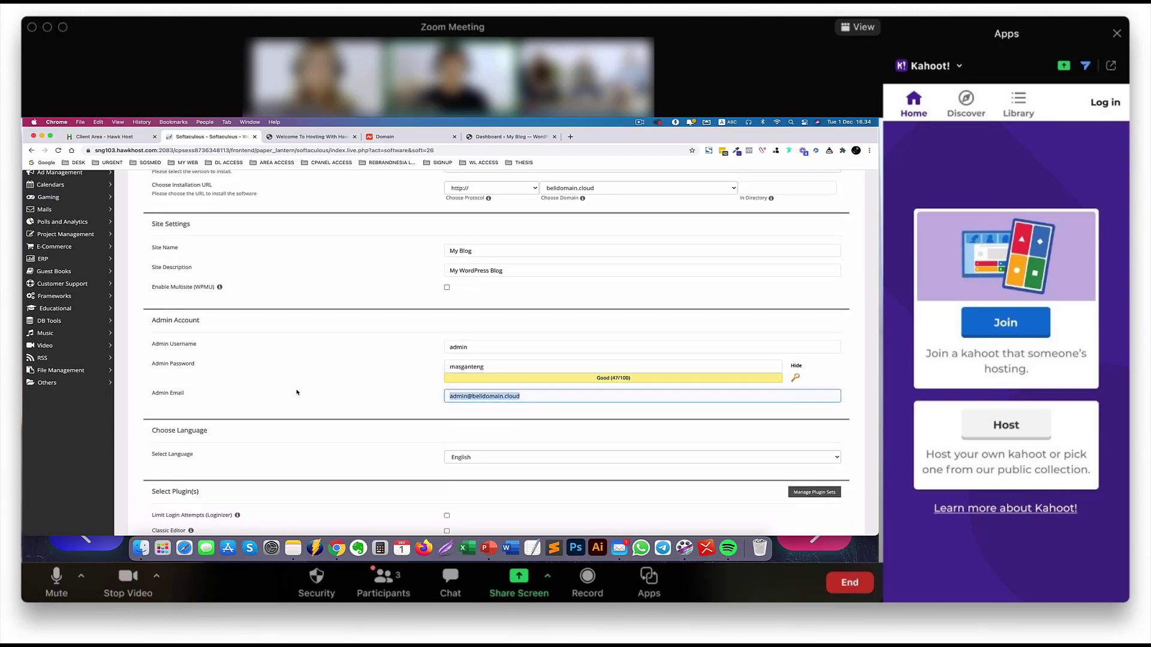
{"action": "type", "text": "ad"}
{"action": "key", "text": "Down"}
{"action": "key", "text": "Return"}
{"action": "scroll", "coordinate": [405, 414], "scroll_direction": "down", "scroll_amount": 3}
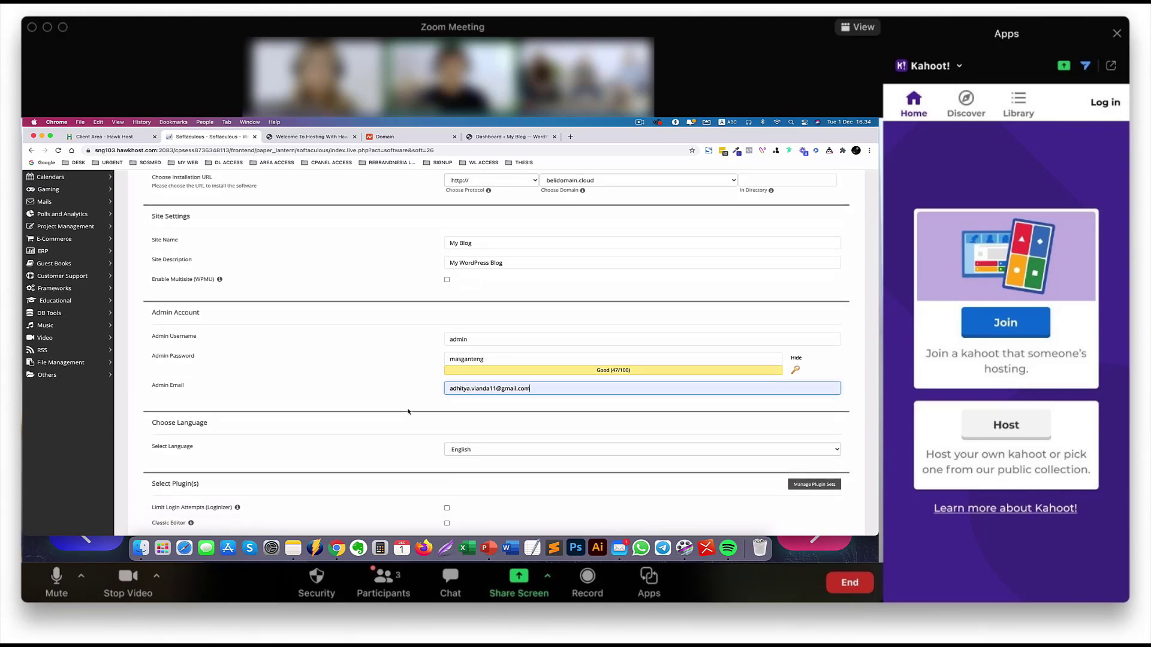
{"action": "scroll", "coordinate": [405, 414], "scroll_direction": "down", "scroll_amount": 5}
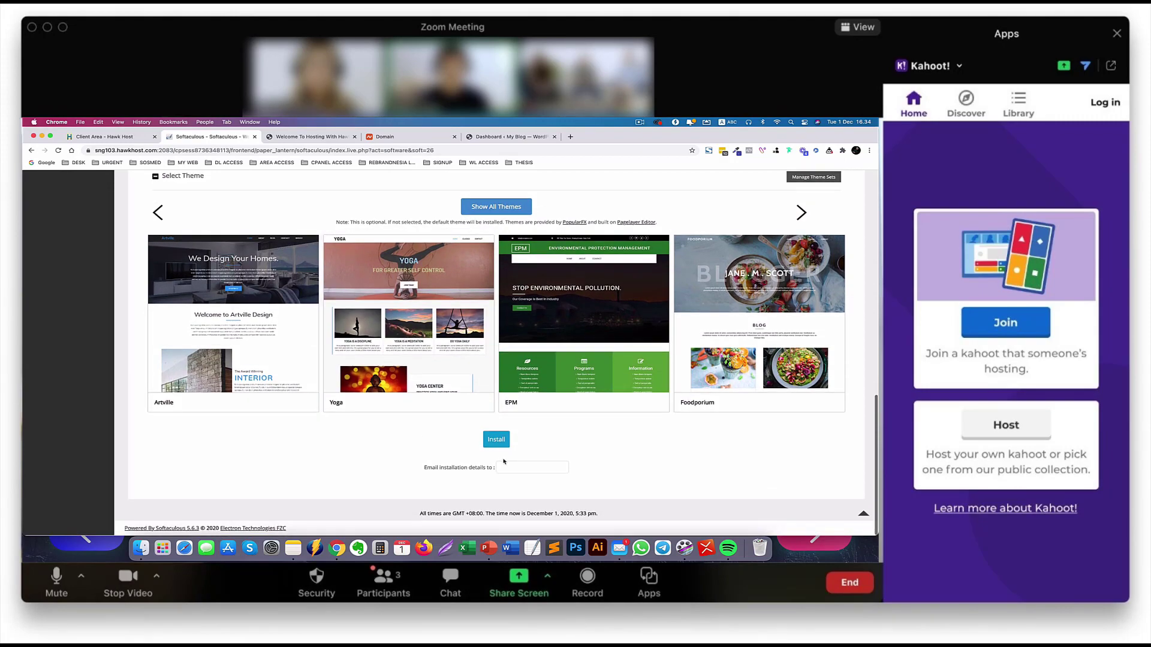
Autofill the installation-details e-mail and install WordPress on belidomain.cloud
{"action": "left_click", "coordinate": [507, 463]}
{"action": "key", "text": "Down"}
{"action": "key", "text": "Return"}
{"action": "scroll", "coordinate": [378, 452], "scroll_direction": "up", "scroll_amount": 15}
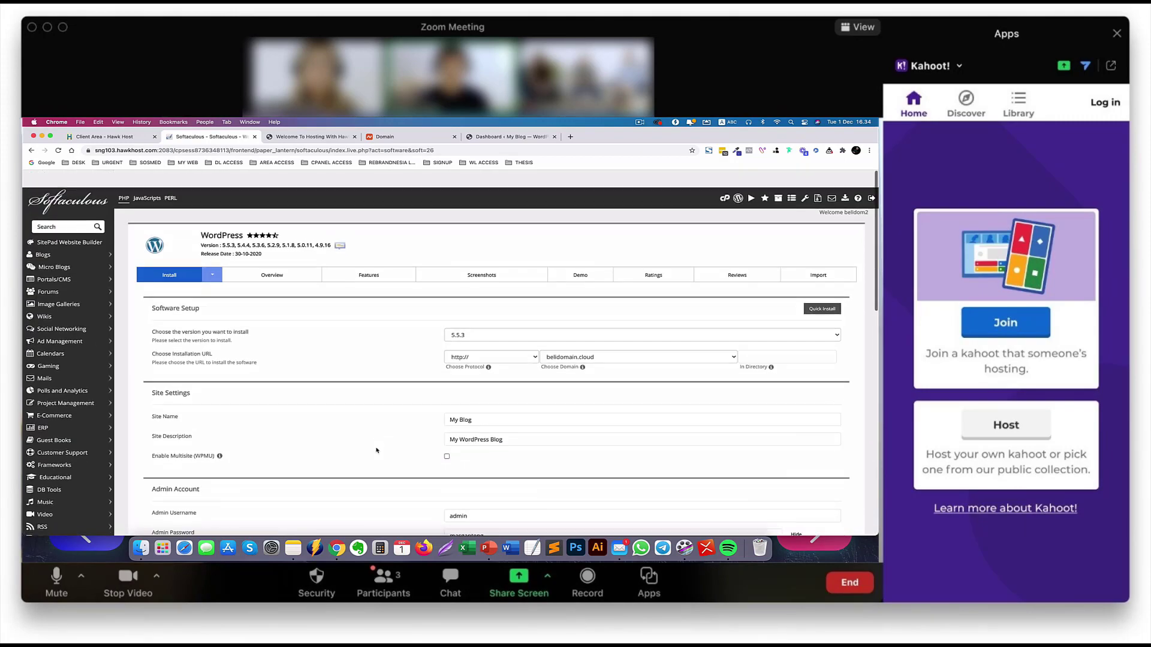
{"action": "scroll", "coordinate": [377, 452], "scroll_direction": "down", "scroll_amount": 1}
{"action": "scroll", "coordinate": [377, 452], "scroll_direction": "down", "scroll_amount": 10}
{"action": "scroll", "coordinate": [376, 452], "scroll_direction": "up", "scroll_amount": 12}
{"action": "scroll", "coordinate": [378, 452], "scroll_direction": "down", "scroll_amount": 3}
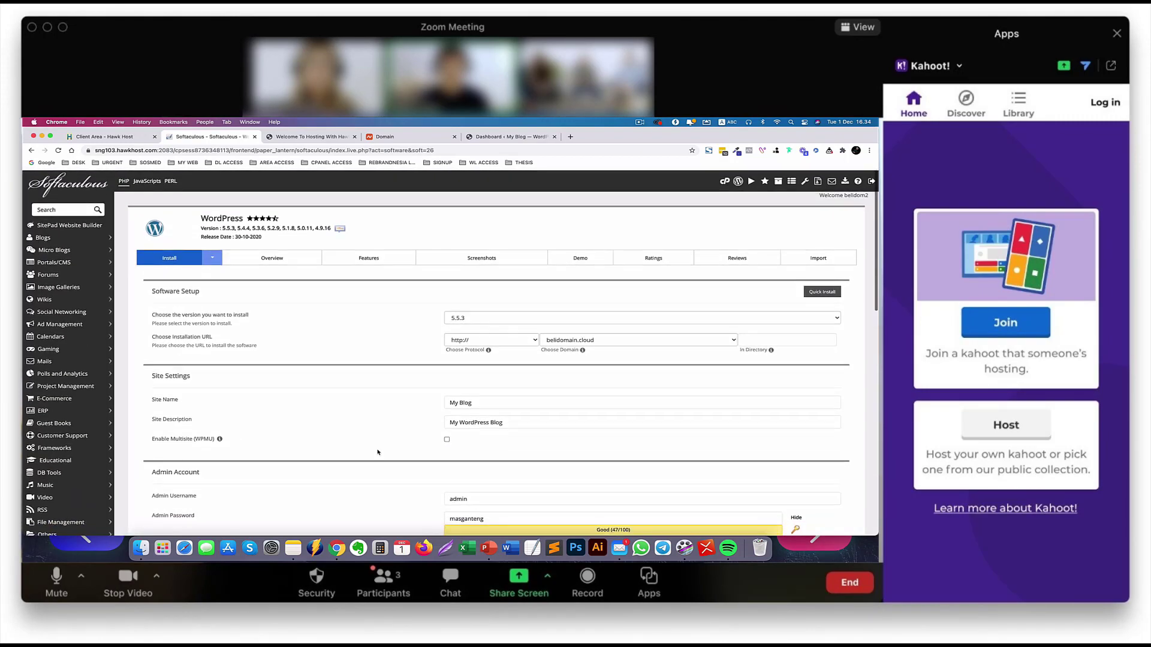
{"action": "scroll", "coordinate": [378, 453], "scroll_direction": "down", "scroll_amount": 10}
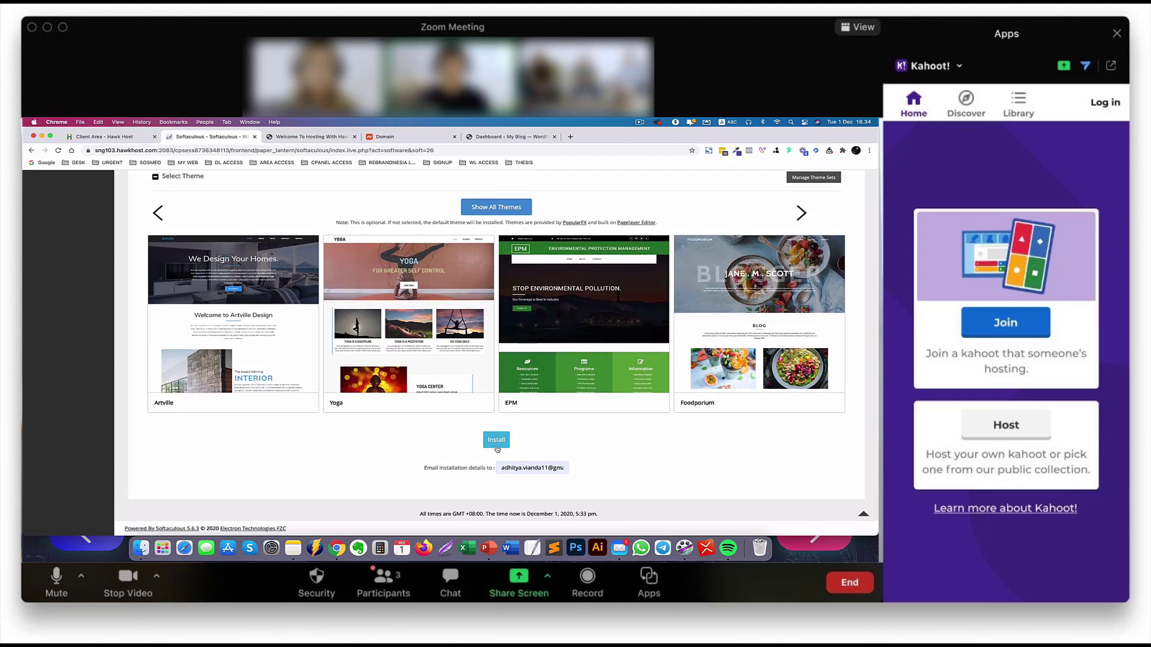
{"action": "left_click", "coordinate": [496, 441]}
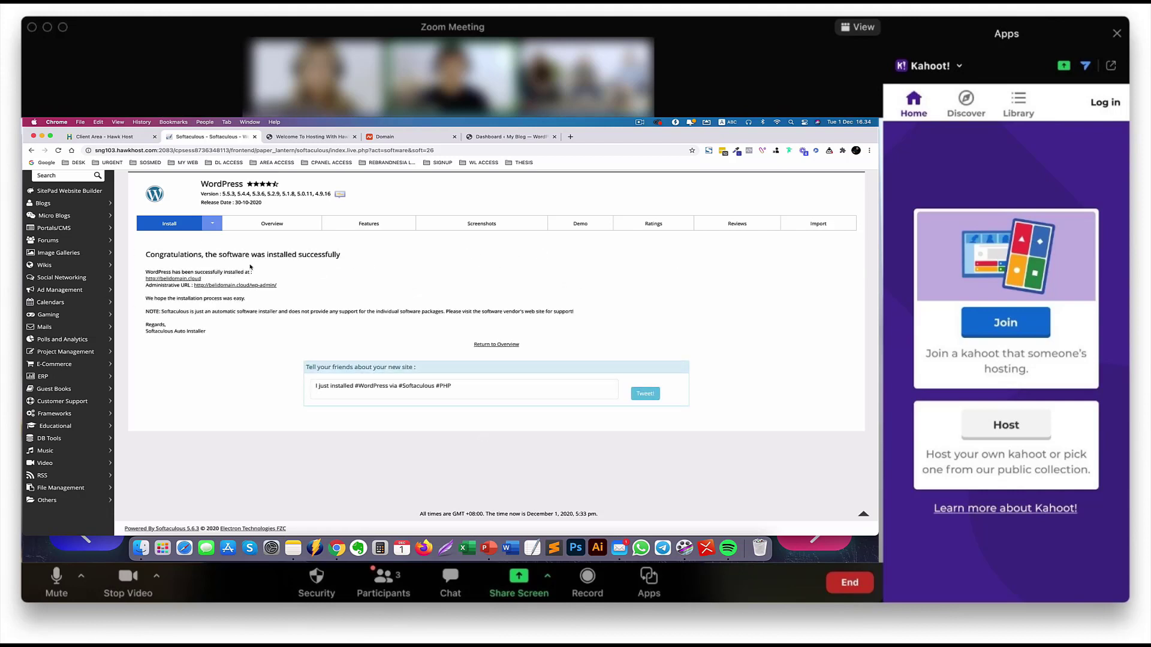
Copy the Administrative URL and load the WordPress login page in a new tab
{"action": "right_click", "coordinate": [203, 288]}
{"action": "key", "text": "super+c"}
{"action": "left_click", "coordinate": [224, 355]}
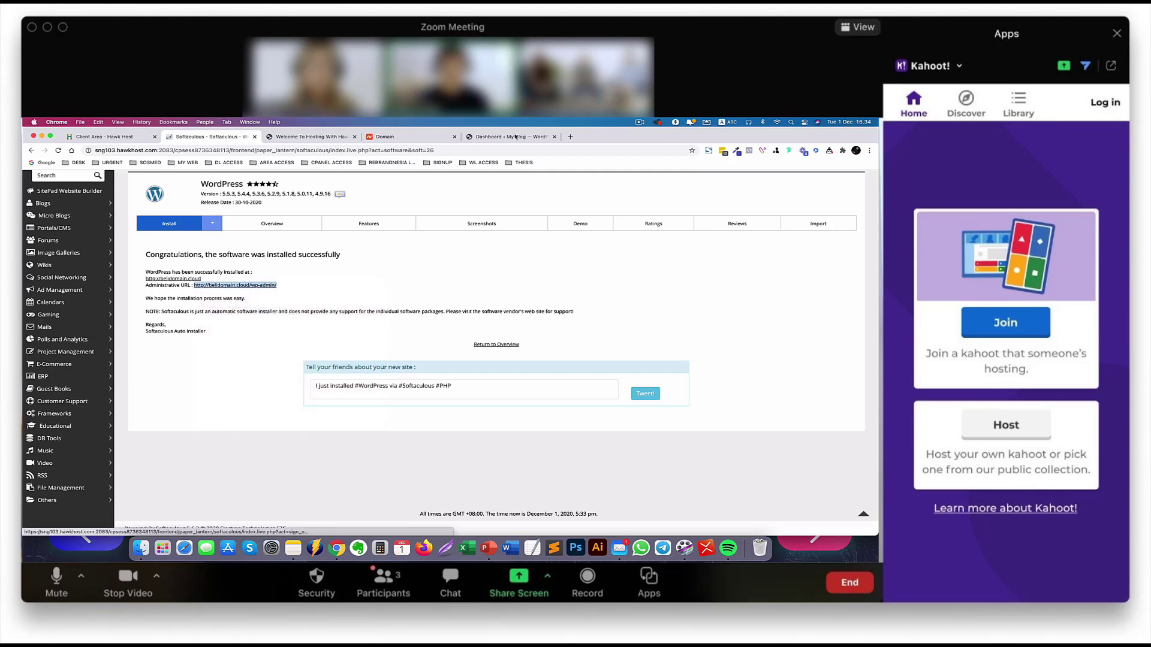
{"action": "left_click", "coordinate": [565, 138]}
{"action": "key", "text": "super+v"}
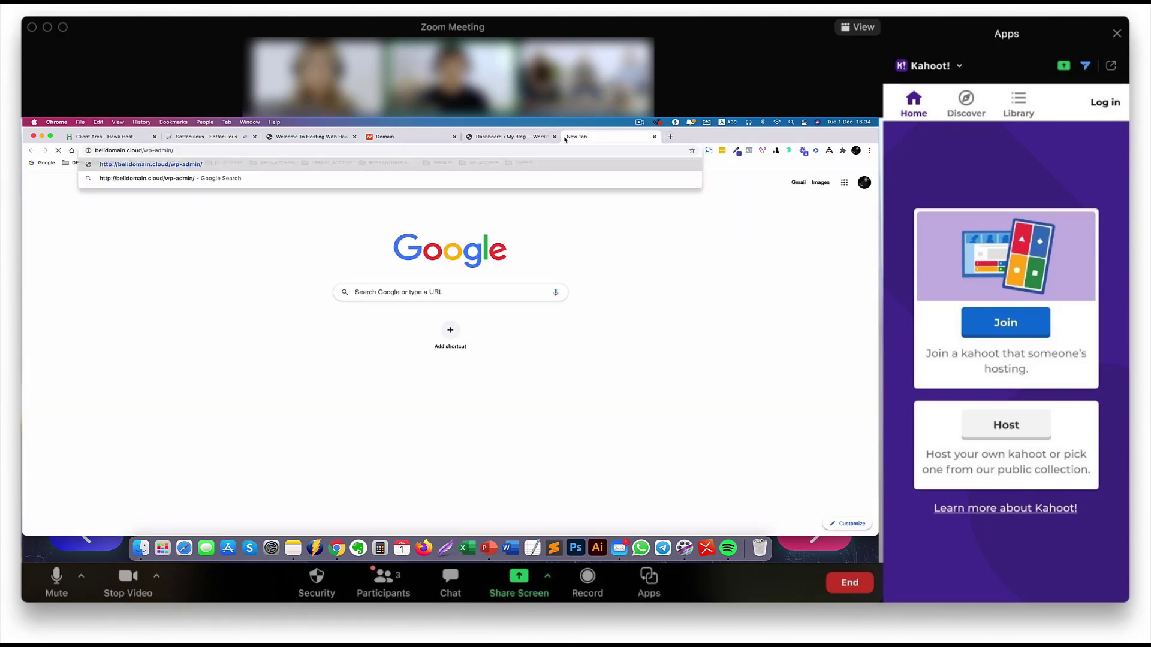
{"action": "key", "text": "Return"}
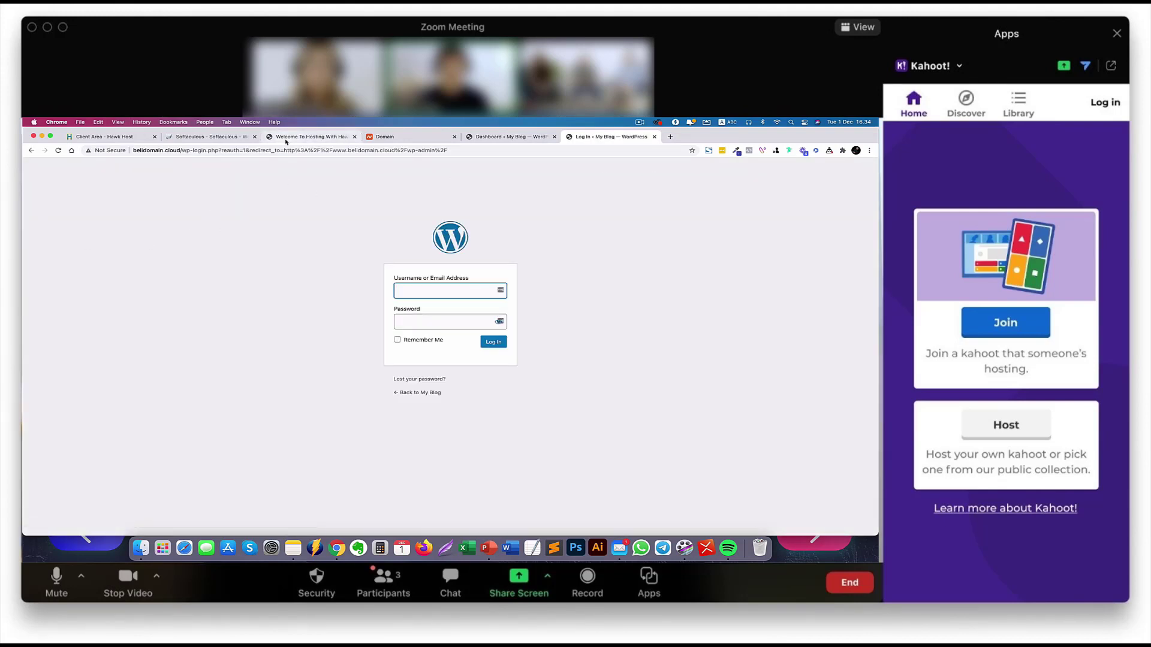
Log in as admin with the site password and switch to the blog dashboard tab
{"action": "type", "text": "admin"}
{"action": "key", "text": "Tab"}
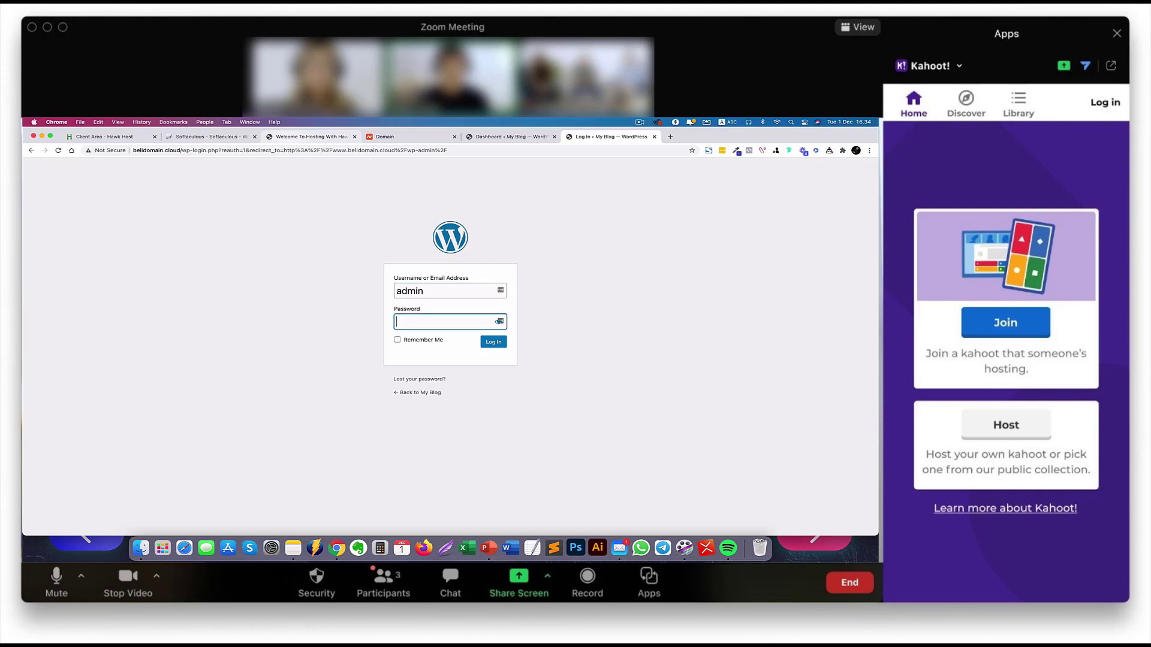
{"action": "type", "text": "••••••••••"}
{"action": "key", "text": "Return"}
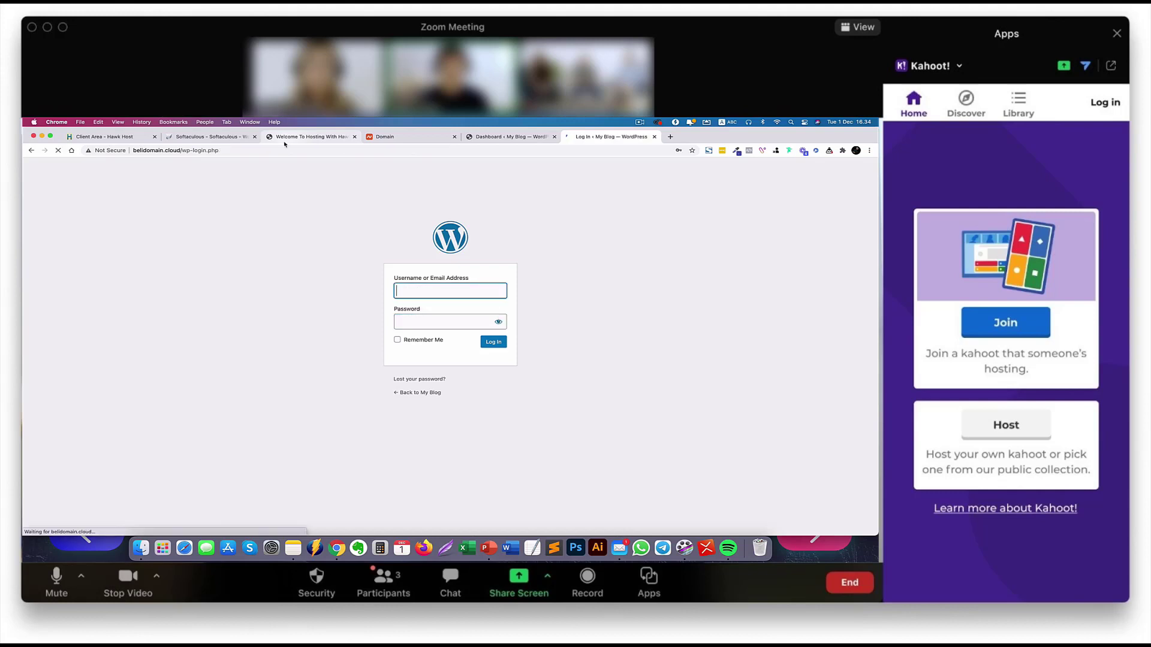
{"action": "type", "text": "admin"}
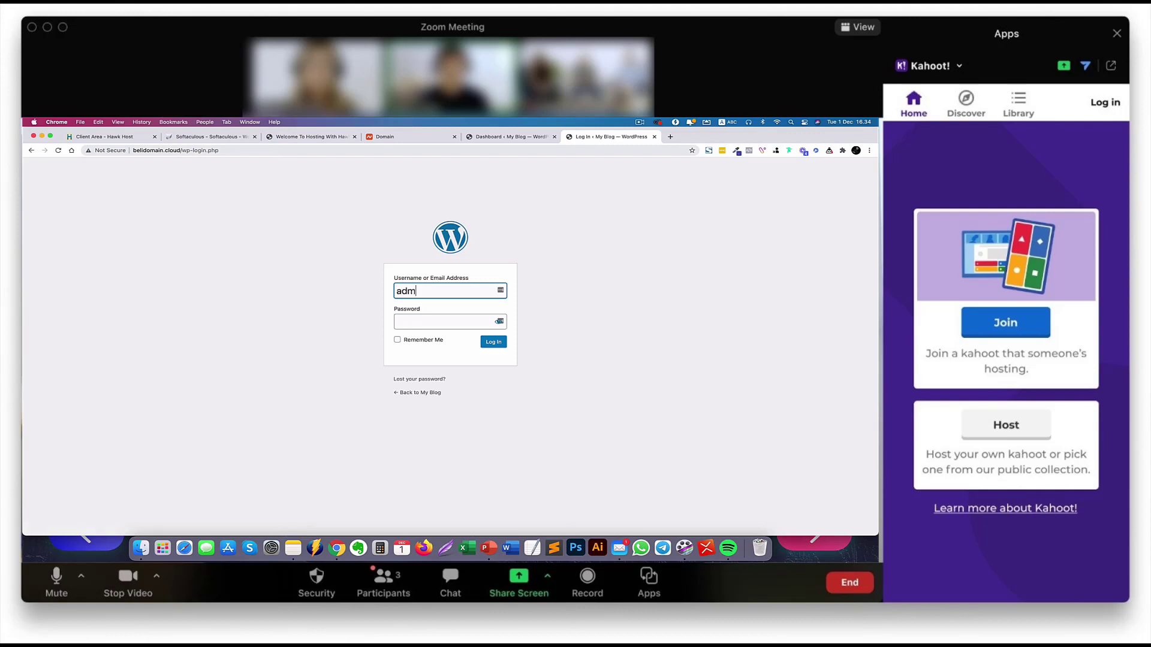
{"action": "key", "text": "Tab"}
{"action": "type", "text": "••••••••••"}
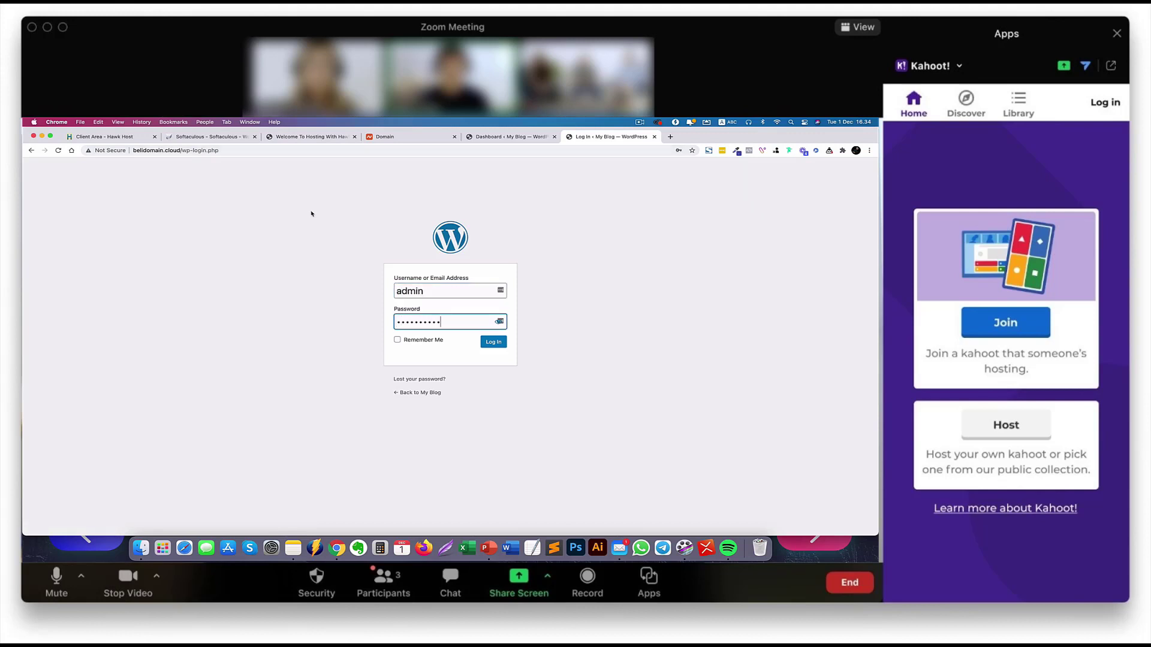
{"action": "left_click", "coordinate": [493, 342]}
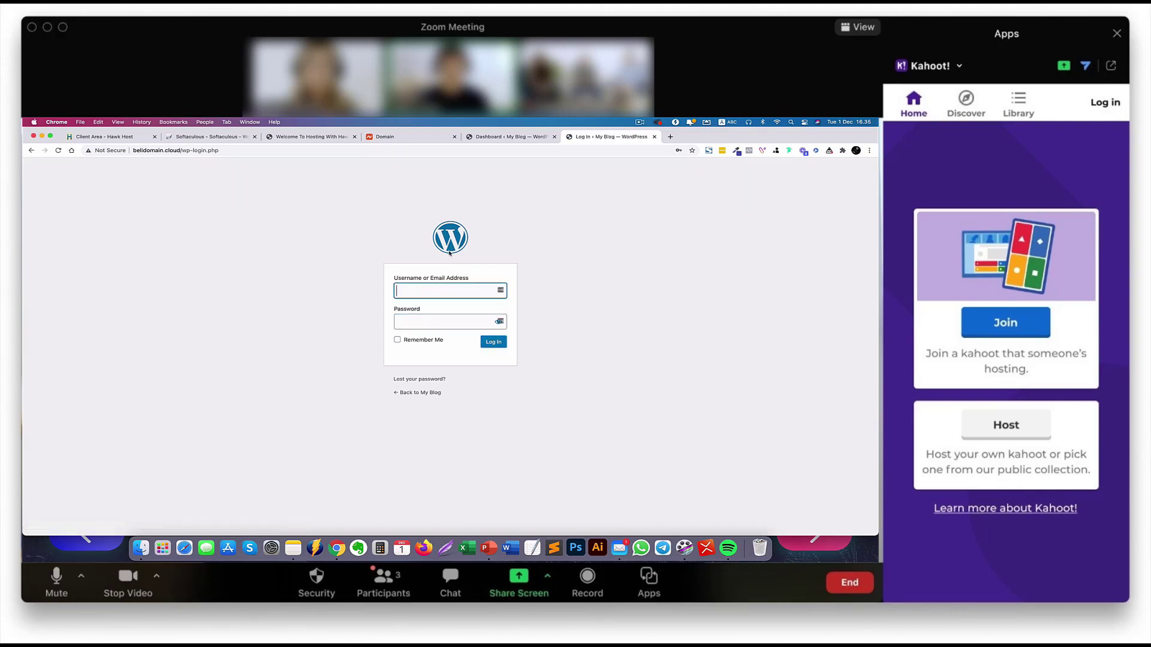
{"action": "left_click", "coordinate": [511, 137]}
Open the Administrative URL from the success page in a new tab showing the My Blog Dashboard
{"action": "left_click", "coordinate": [239, 138]}
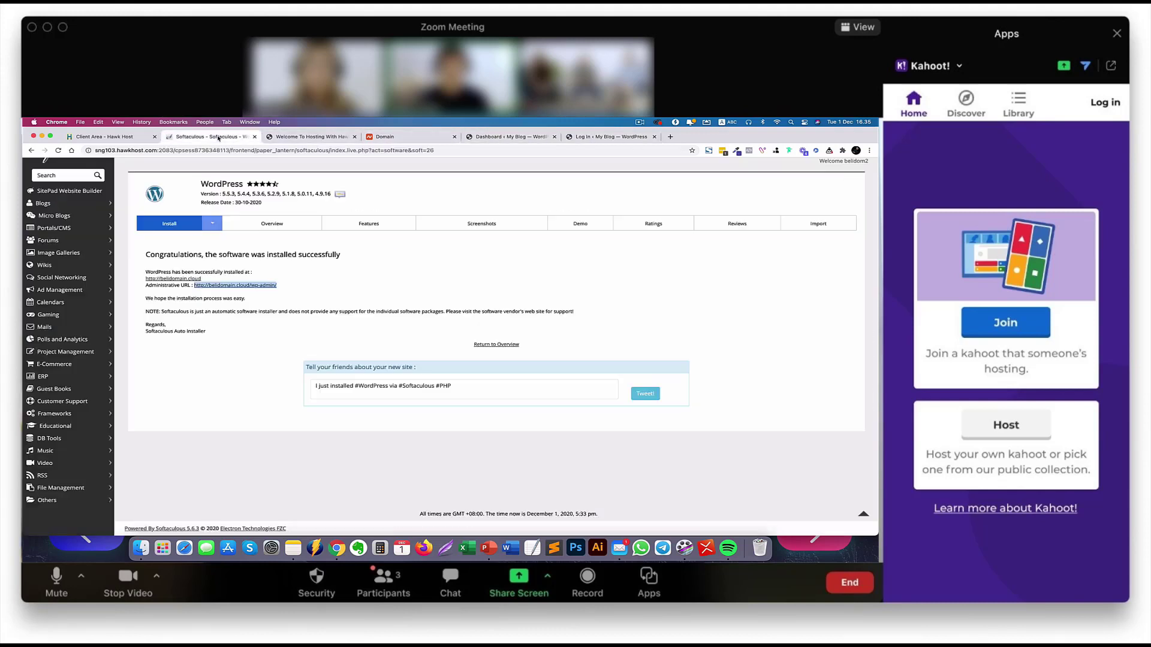
{"action": "right_click", "coordinate": [258, 287]}
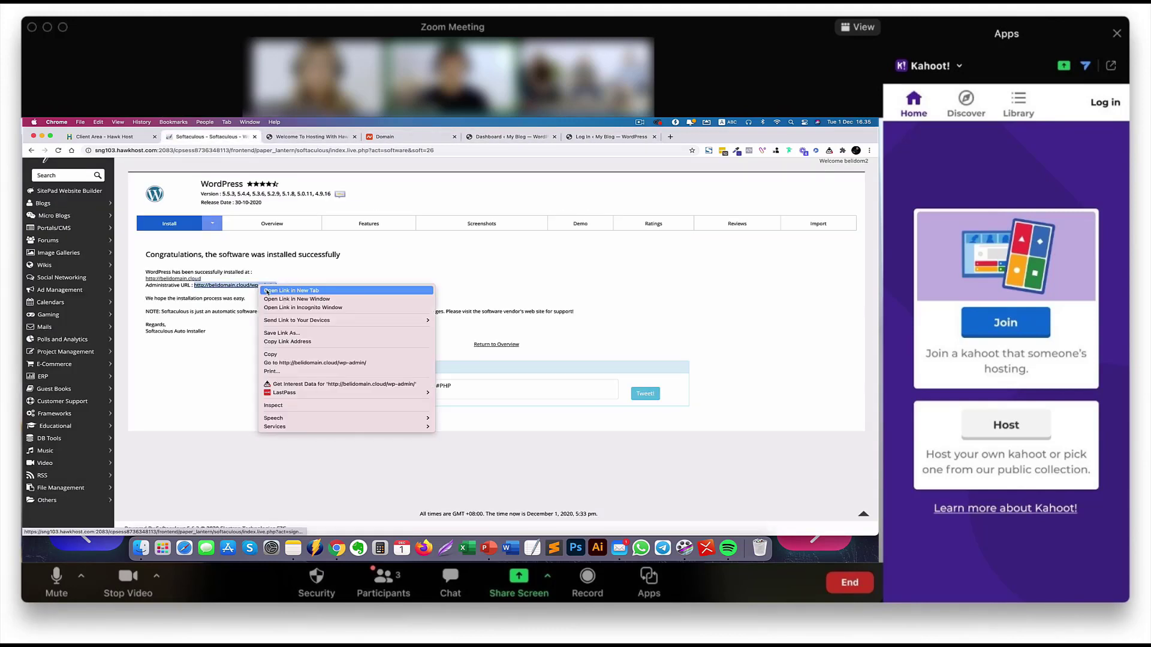
{"action": "left_click", "coordinate": [282, 294]}
{"action": "left_click", "coordinate": [309, 138]}
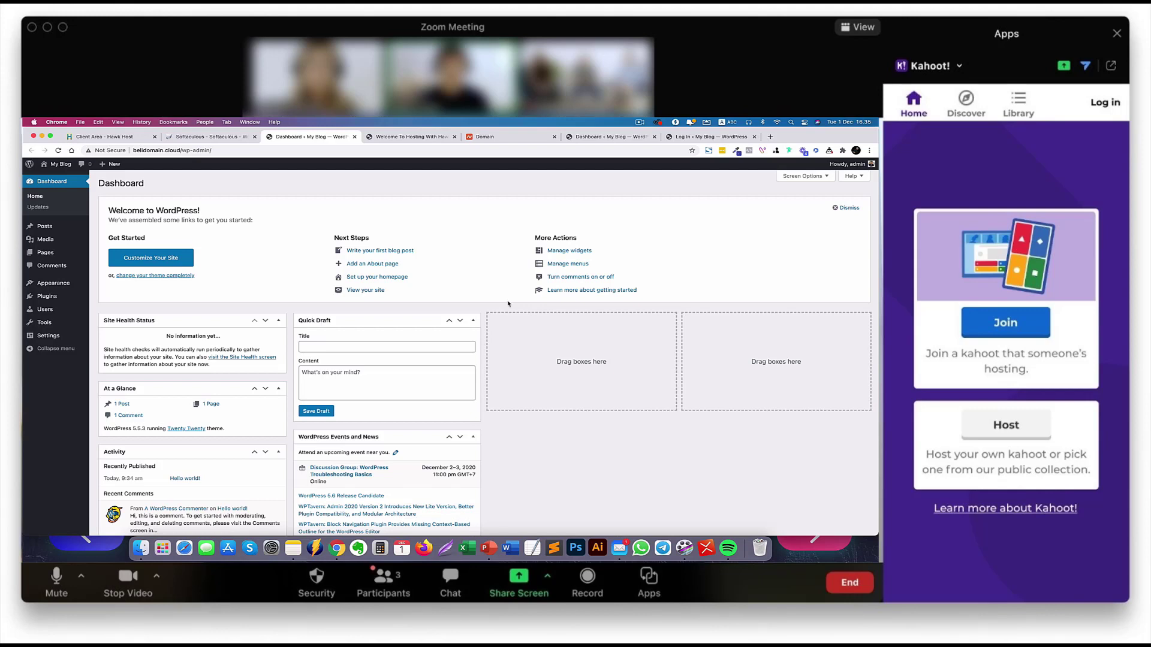
{"action": "left_click", "coordinate": [770, 136]}
Download WordPress 5.5.3 from wordpress.org and open the downloaded wordpress-5.5.3.zip
{"action": "type", "text": "wordpress."}
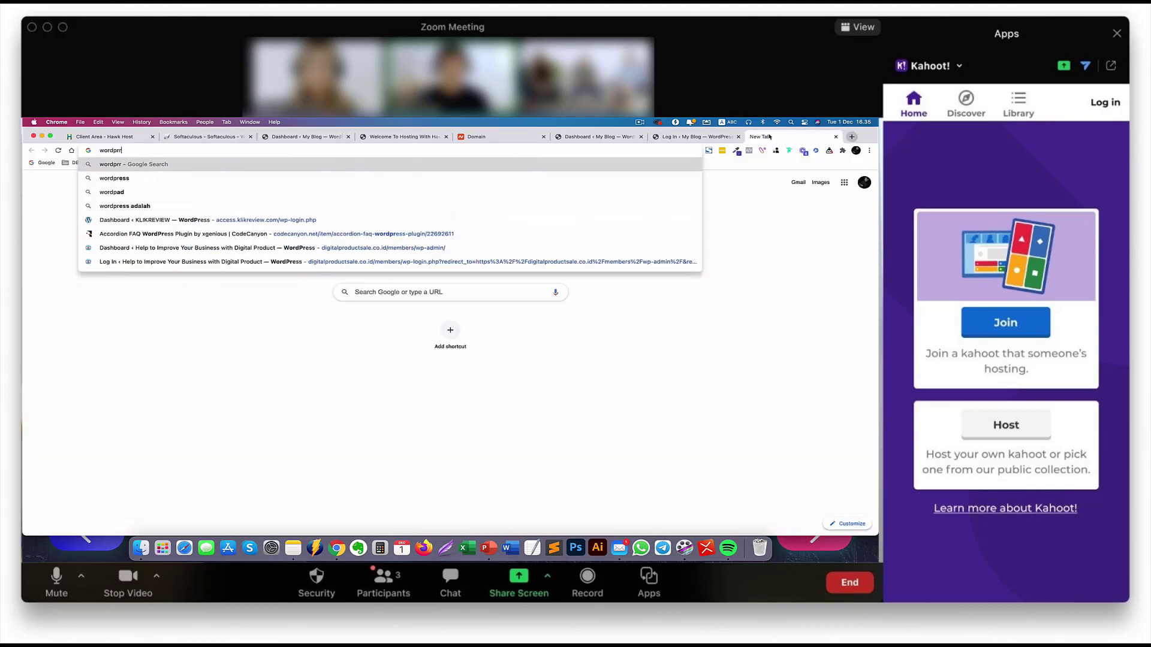
{"action": "type", "text": "org"}
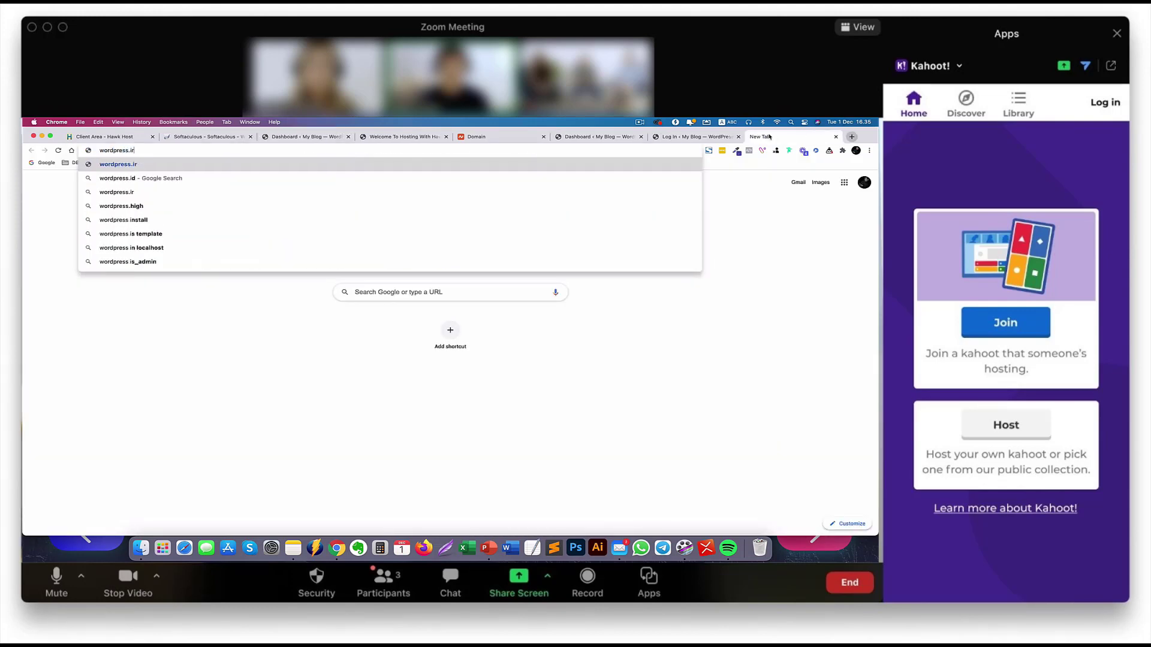
{"action": "key", "text": "Return"}
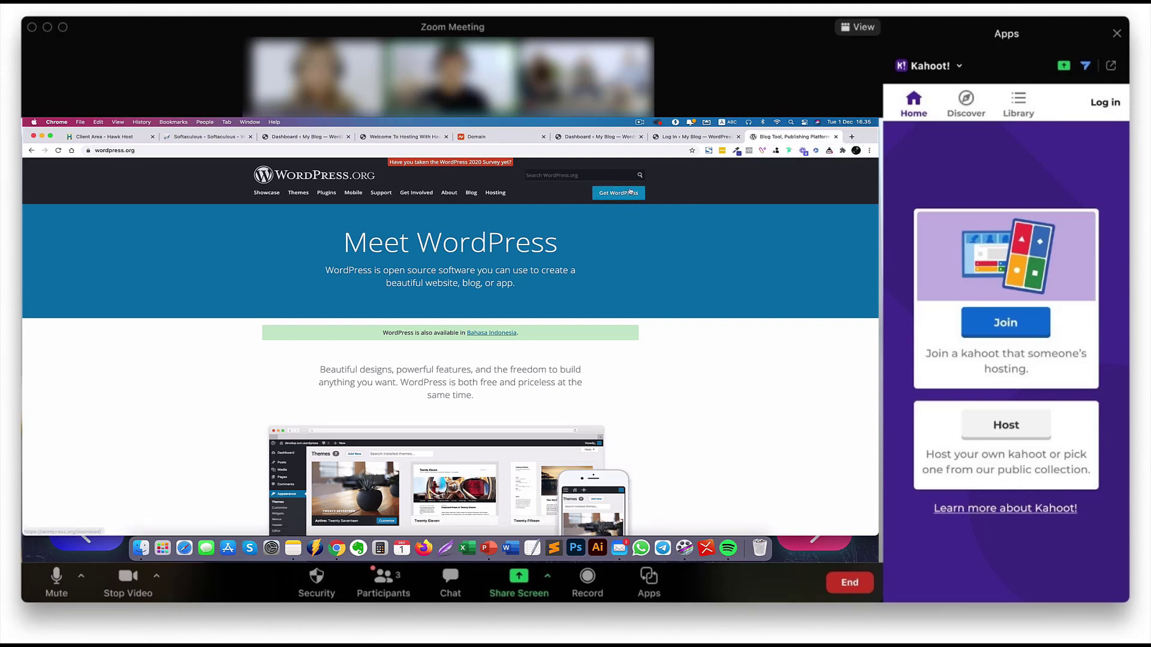
{"action": "left_click", "coordinate": [610, 199]}
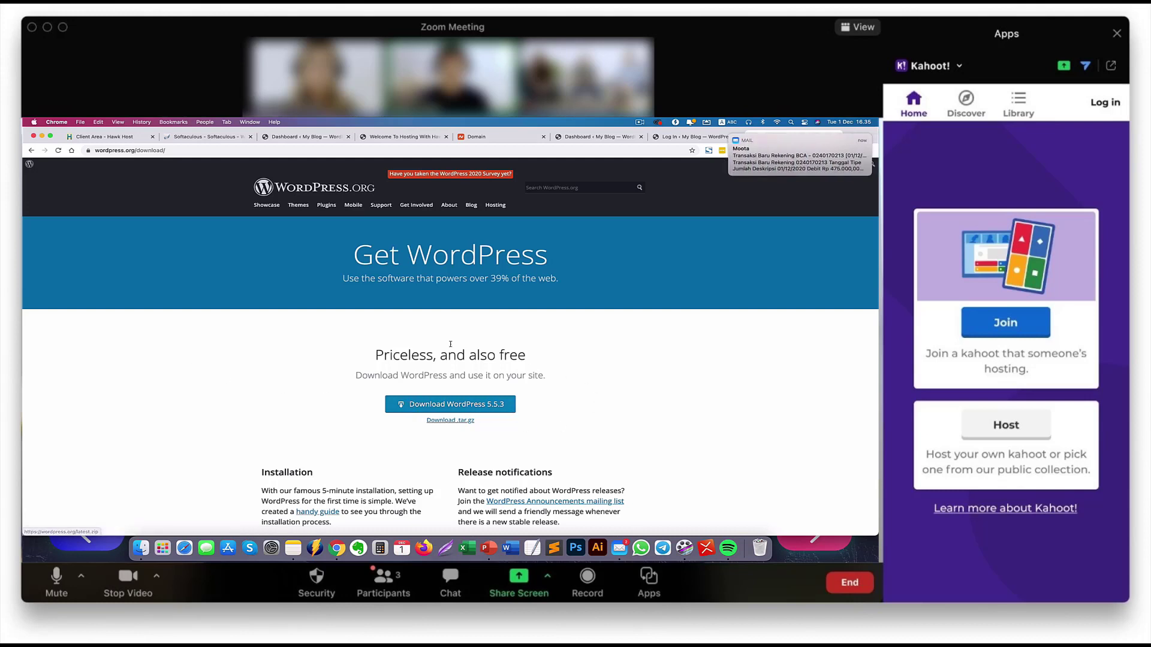
{"action": "left_click", "coordinate": [447, 406]}
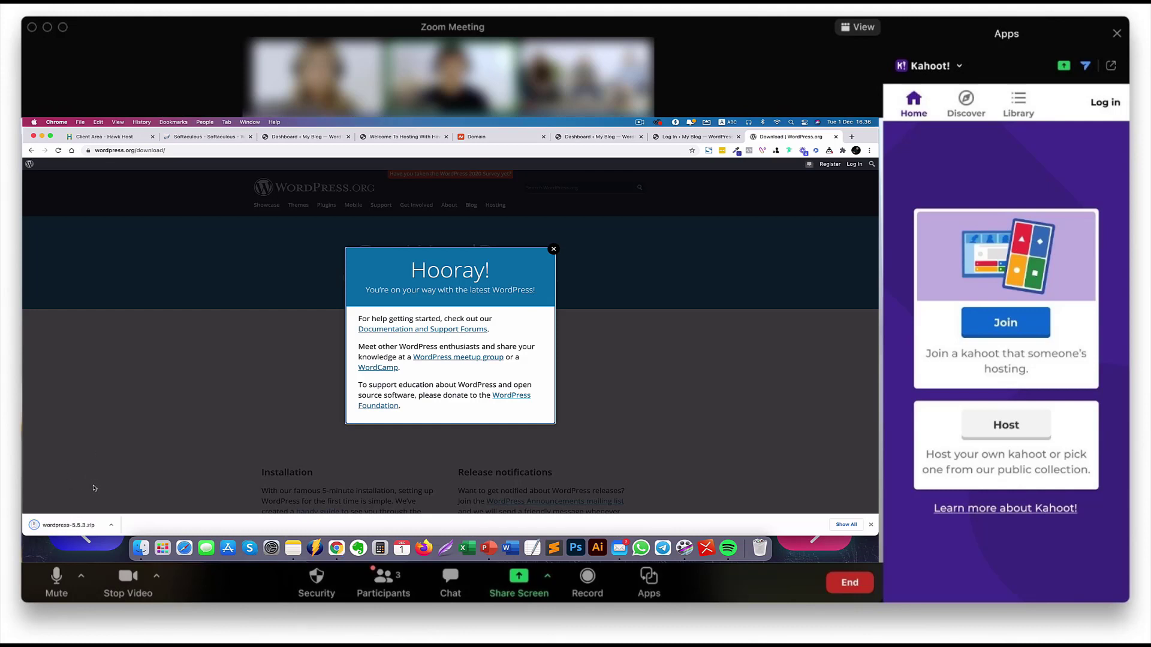
{"action": "left_click", "coordinate": [63, 529]}
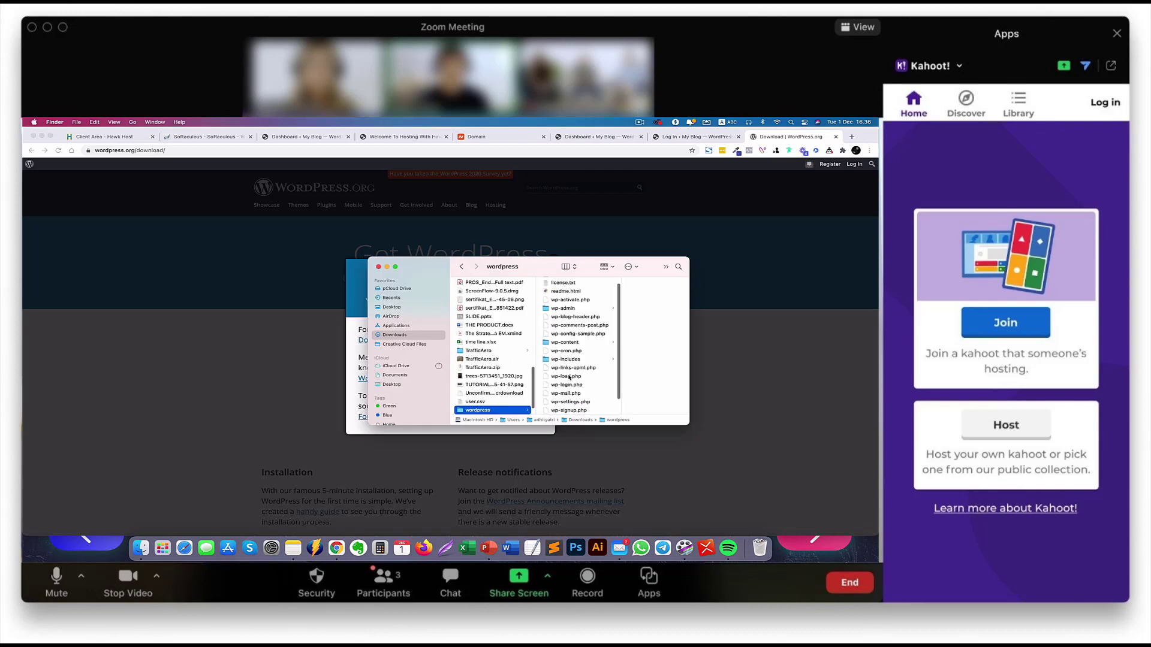
Look through the extracted wordpress folder, then return to the Hawk Host client area in Chrome
{"action": "scroll", "coordinate": [570, 307], "scroll_direction": "down", "scroll_amount": 2}
{"action": "scroll", "coordinate": [570, 348], "scroll_direction": "up", "scroll_amount": 2}
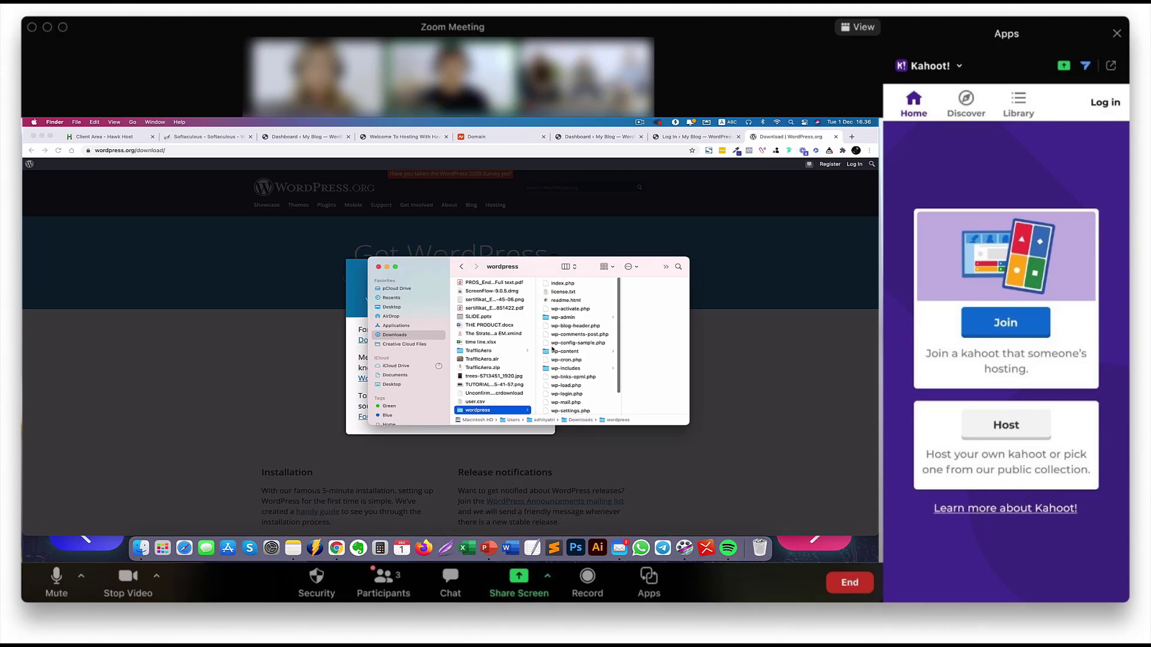
{"action": "left_click", "coordinate": [237, 417]}
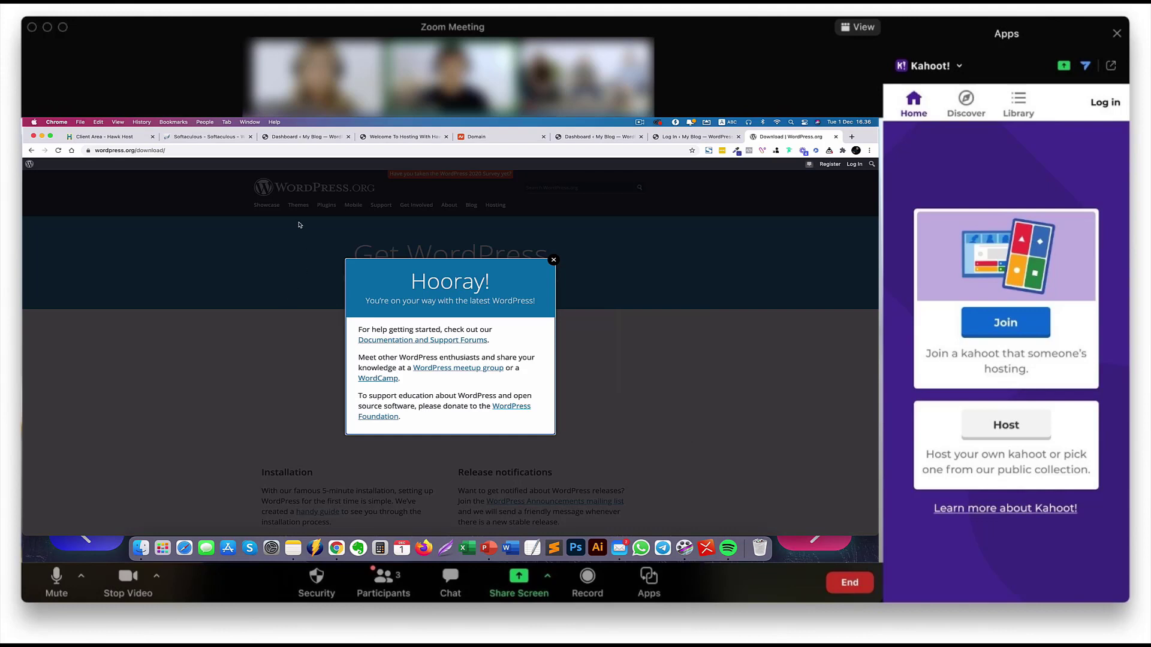
{"action": "left_click", "coordinate": [133, 138]}
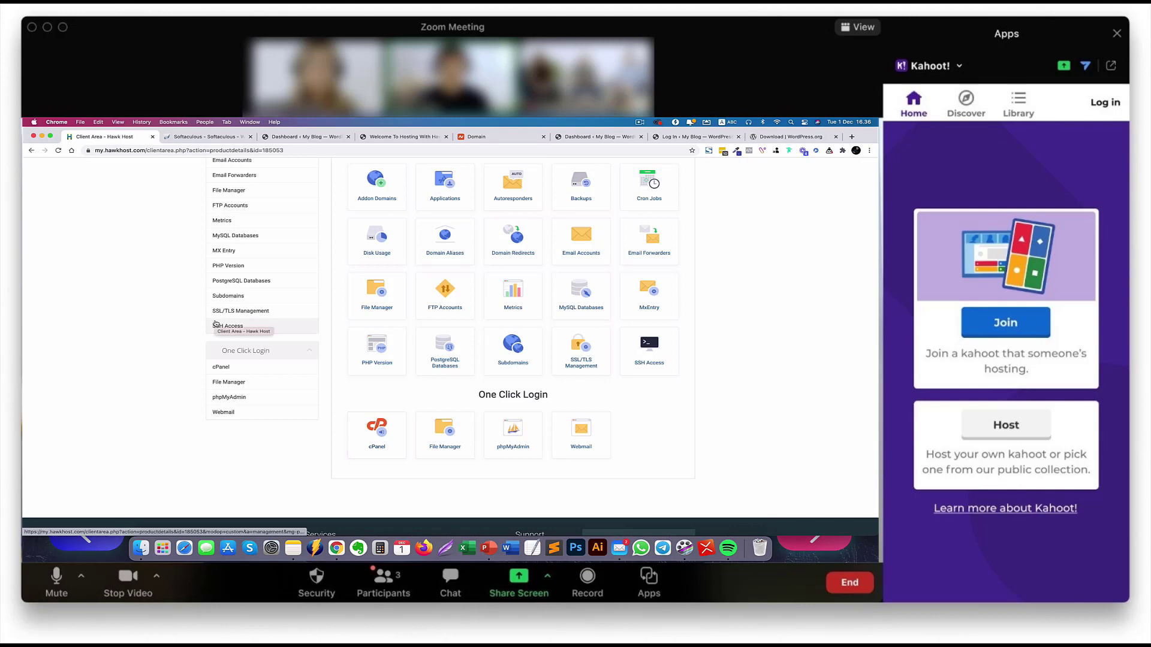
Log into cPanel, open File Manager, then view the empty Addon Domains page
{"action": "left_click", "coordinate": [377, 431]}
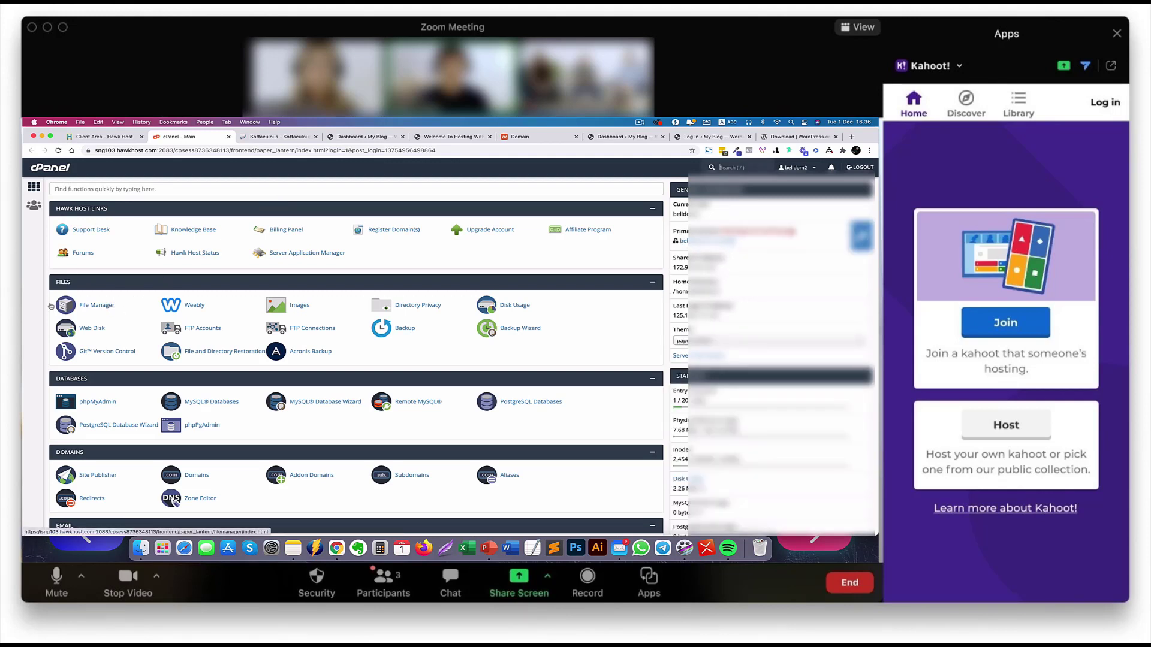
{"action": "left_click", "coordinate": [96, 305]}
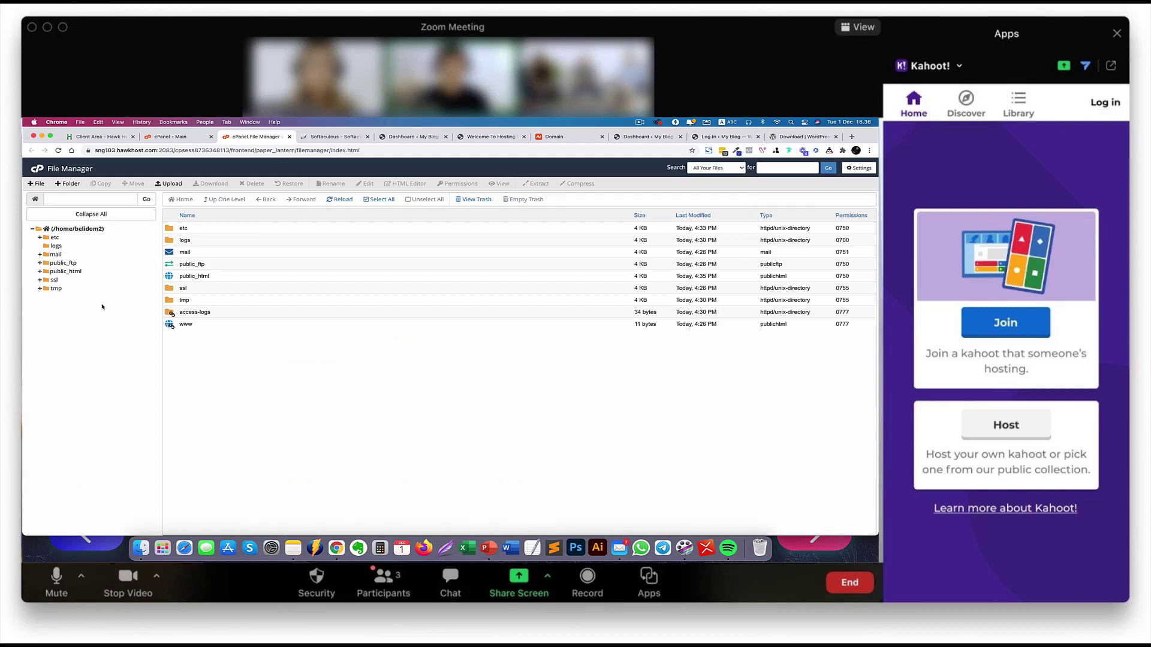
{"action": "left_click", "coordinate": [144, 140]}
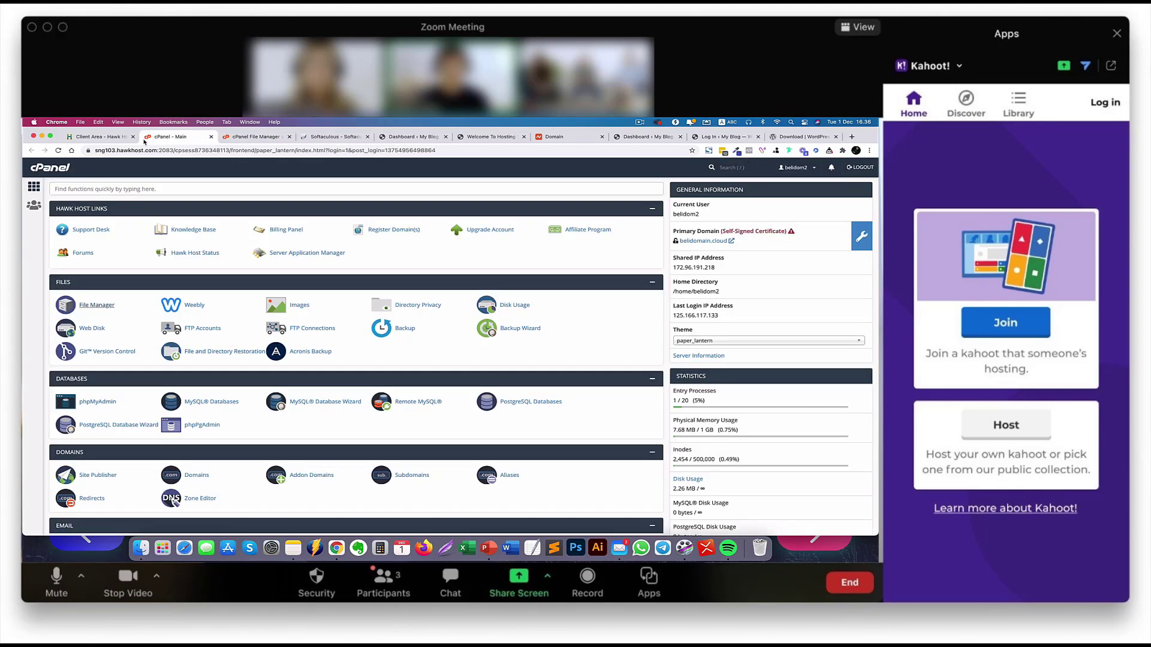
{"action": "scroll", "coordinate": [380, 437], "scroll_direction": "down", "scroll_amount": 2}
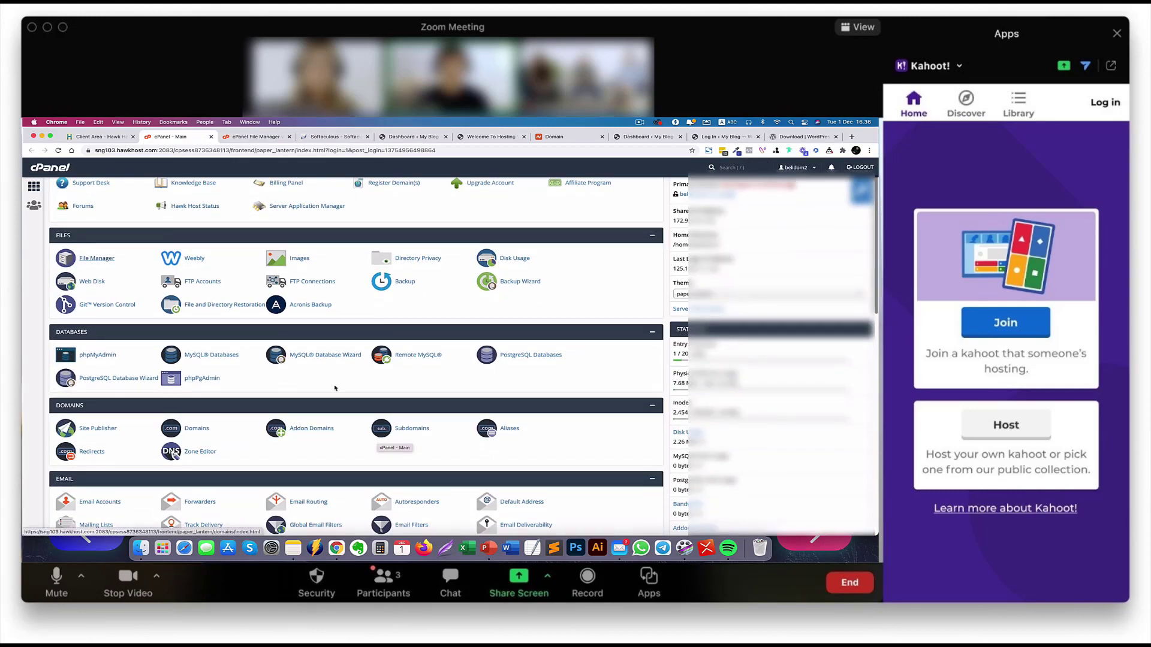
{"action": "left_click", "coordinate": [307, 430]}
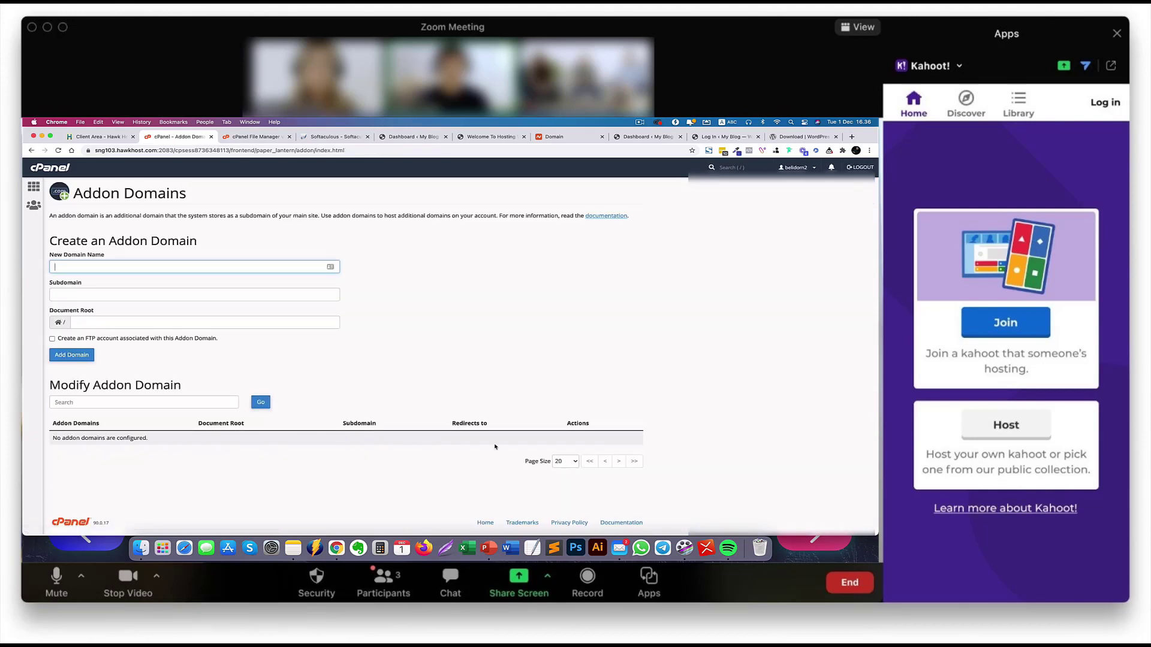
Open the aromafirdaus.co product from My Products & Services and log into its cPanel
{"action": "left_click", "coordinate": [99, 137]}
{"action": "scroll", "coordinate": [243, 216], "scroll_direction": "up", "scroll_amount": 10}
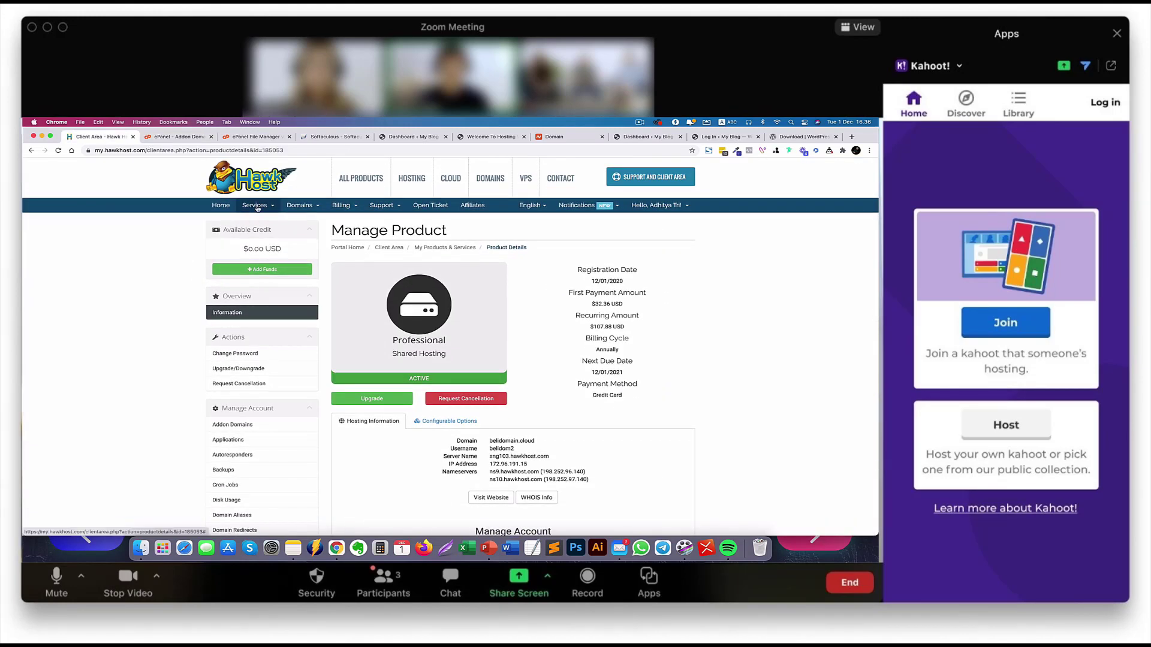
{"action": "left_click", "coordinate": [254, 205]}
{"action": "left_click", "coordinate": [257, 223]}
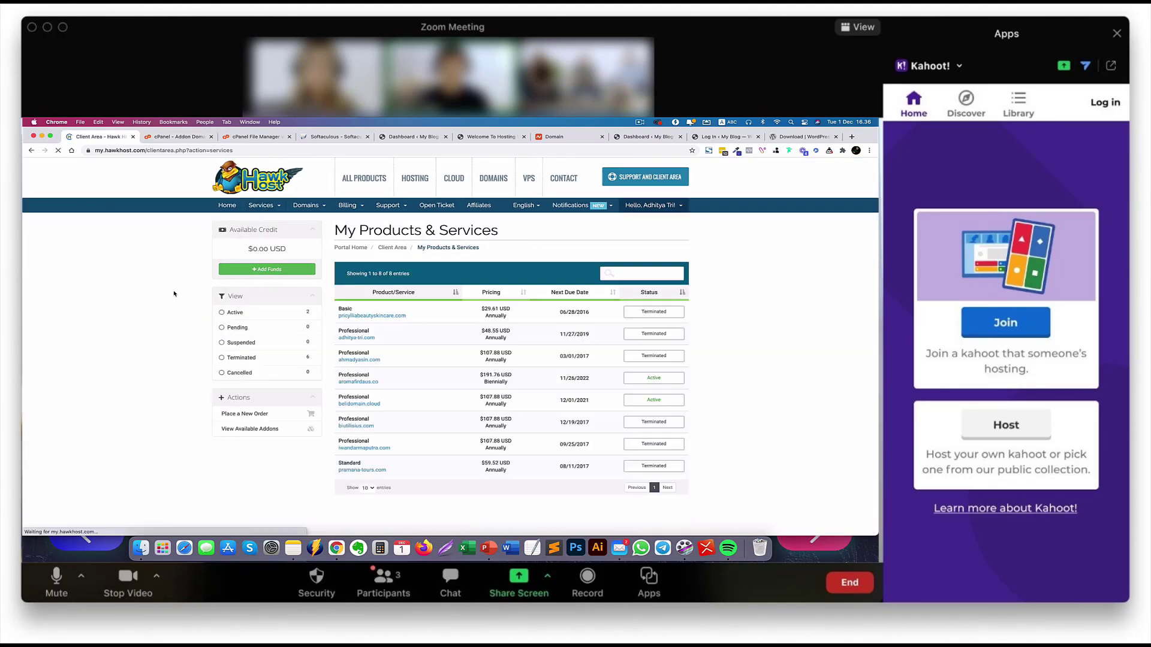
{"action": "left_click", "coordinate": [652, 379]}
{"action": "scroll", "coordinate": [543, 449], "scroll_direction": "down", "scroll_amount": 2}
{"action": "scroll", "coordinate": [544, 450], "scroll_direction": "down", "scroll_amount": 10}
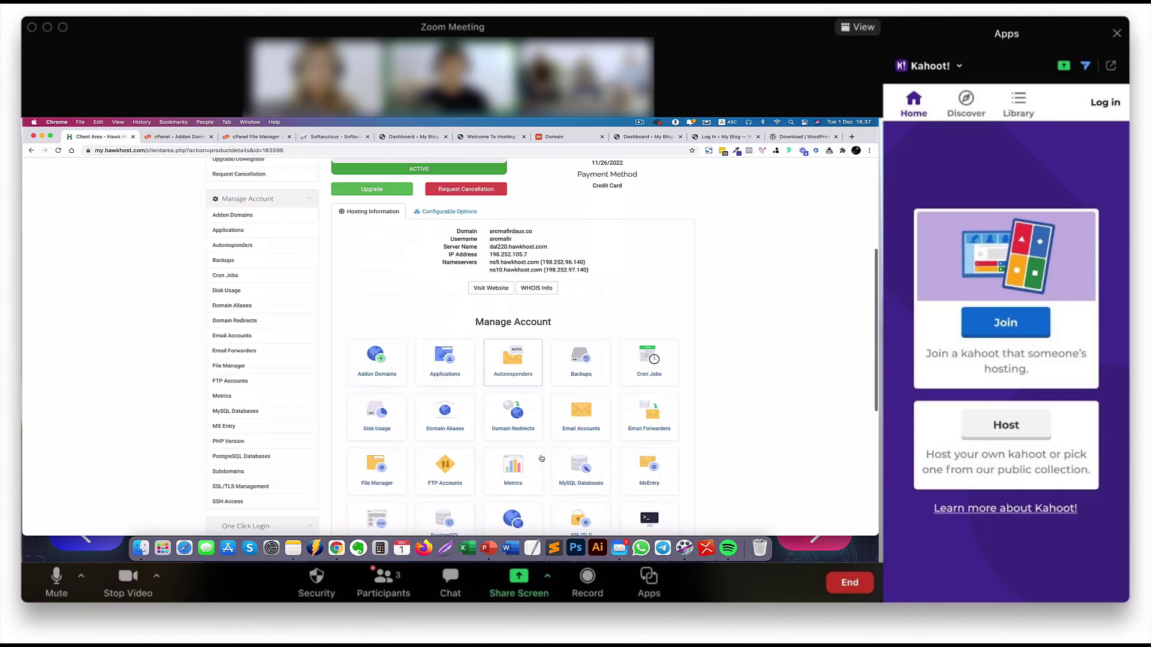
{"action": "left_click", "coordinate": [375, 324]}
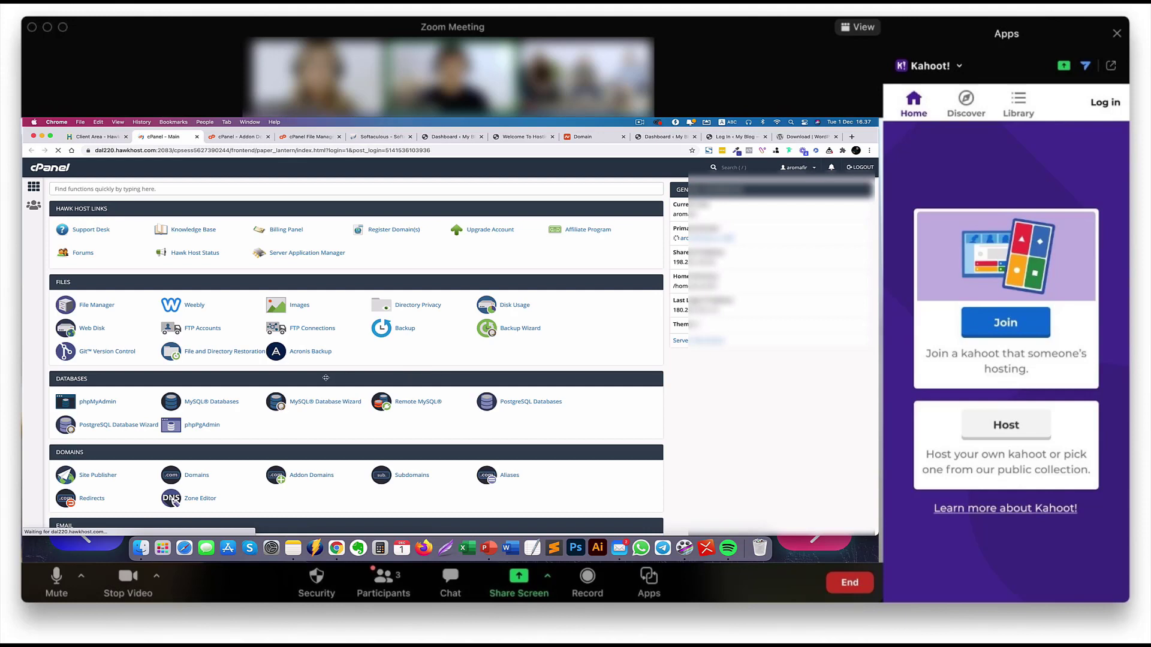
Review aromafirdaus.co's addon domains listing arraysdigital.com, then return to the Hawk Host client area
{"action": "left_click", "coordinate": [307, 477]}
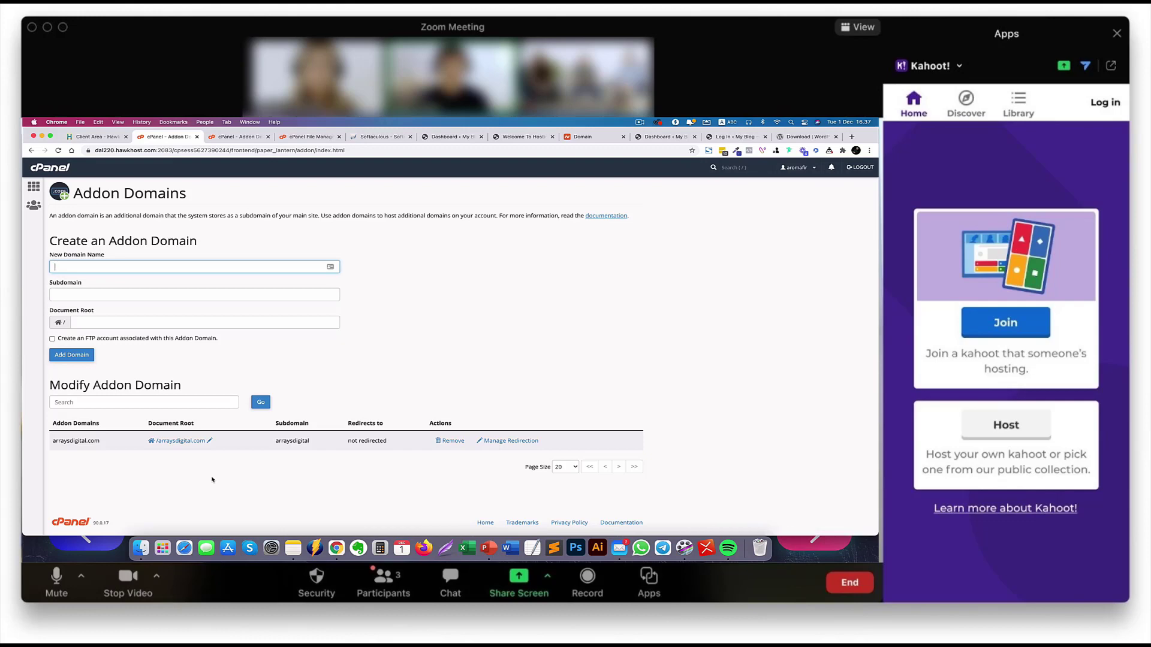
{"action": "left_click", "coordinate": [96, 137]}
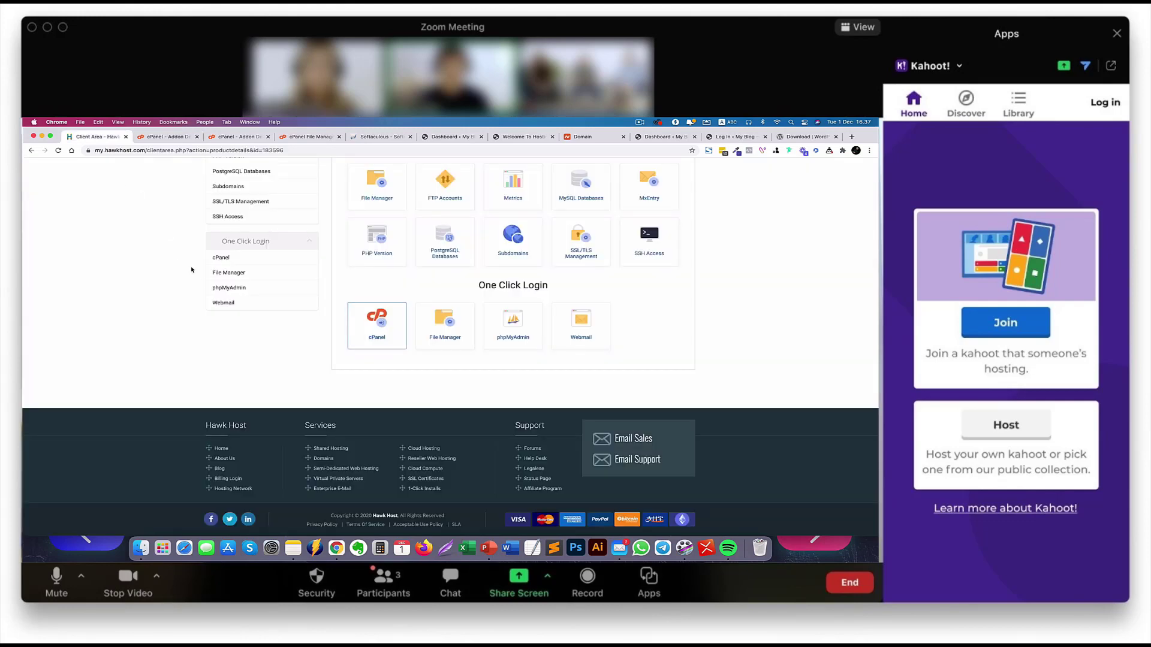
Select the aromafirdaus.co domain on the Manage Product page, then return to the cPanel File Manager tab
{"action": "scroll", "coordinate": [182, 288], "scroll_direction": "up", "scroll_amount": 15}
{"action": "scroll", "coordinate": [182, 288], "scroll_direction": "down", "scroll_amount": 2}
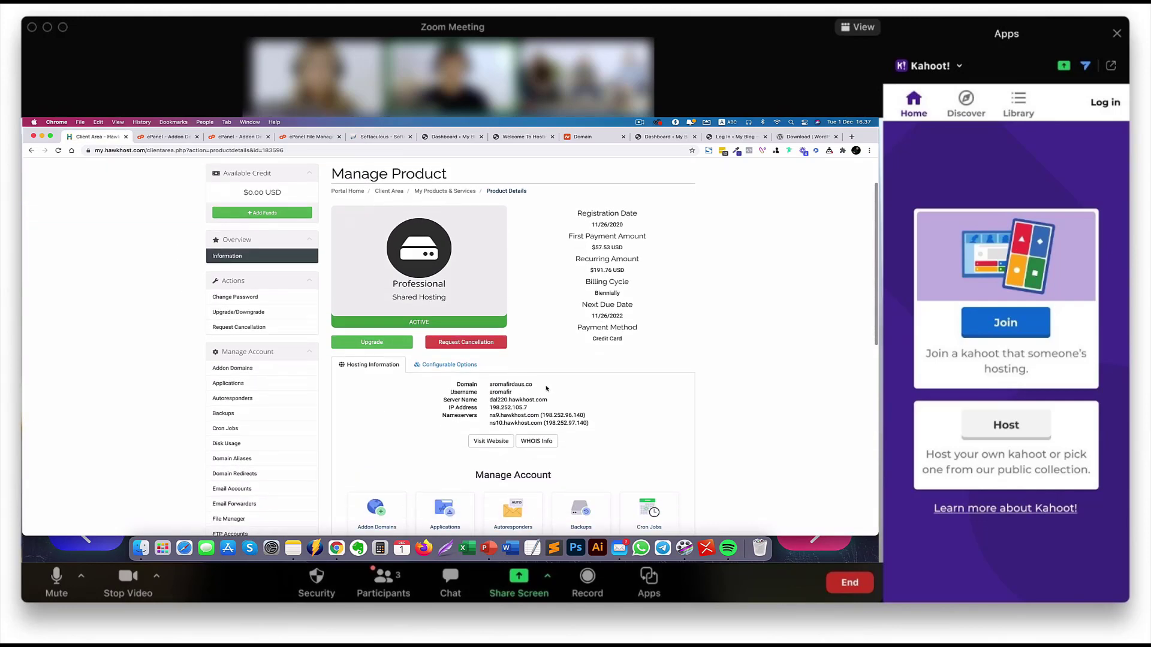
{"action": "left_click_drag", "start_coordinate": [532, 384], "coordinate": [483, 387]}
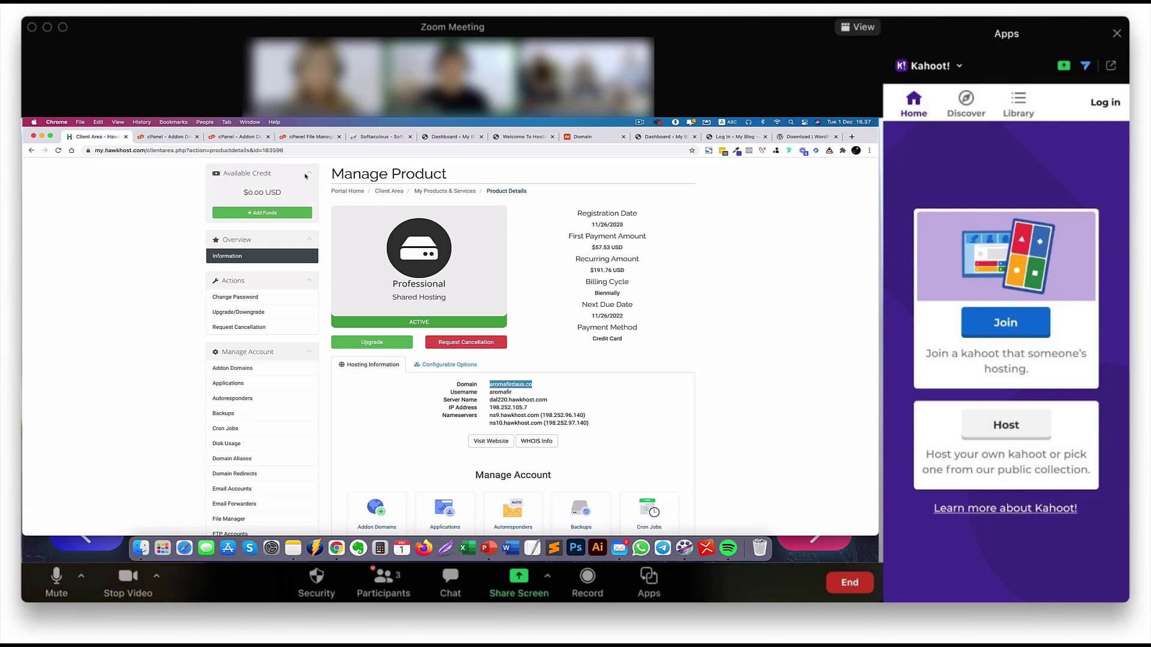
{"action": "left_click", "coordinate": [302, 140]}
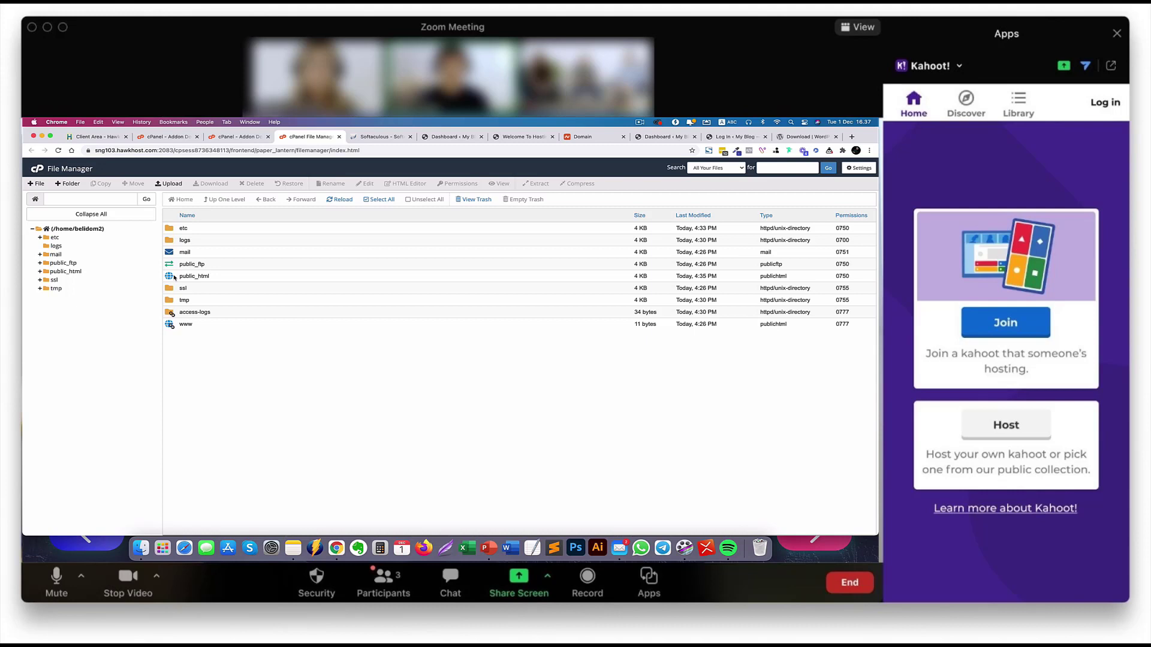
Close the duplicate 'cPanel - Addon Domains' tab and bring up the My Blog WordPress dashboard
{"action": "double_click", "coordinate": [174, 277]}
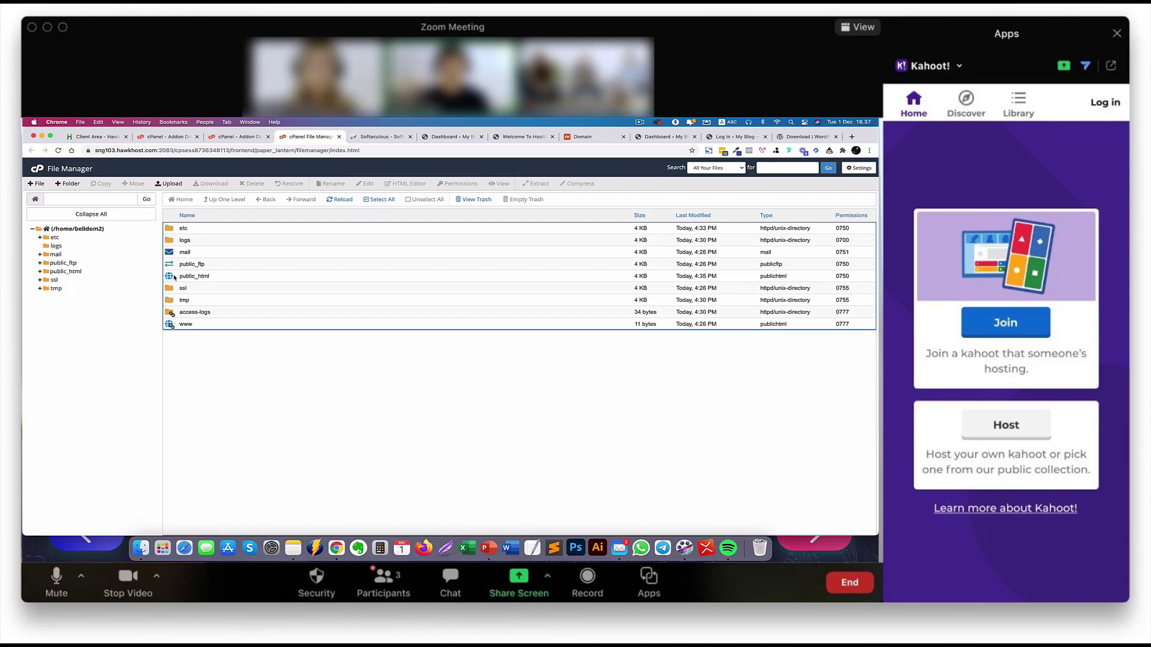
{"action": "left_click", "coordinate": [187, 138]}
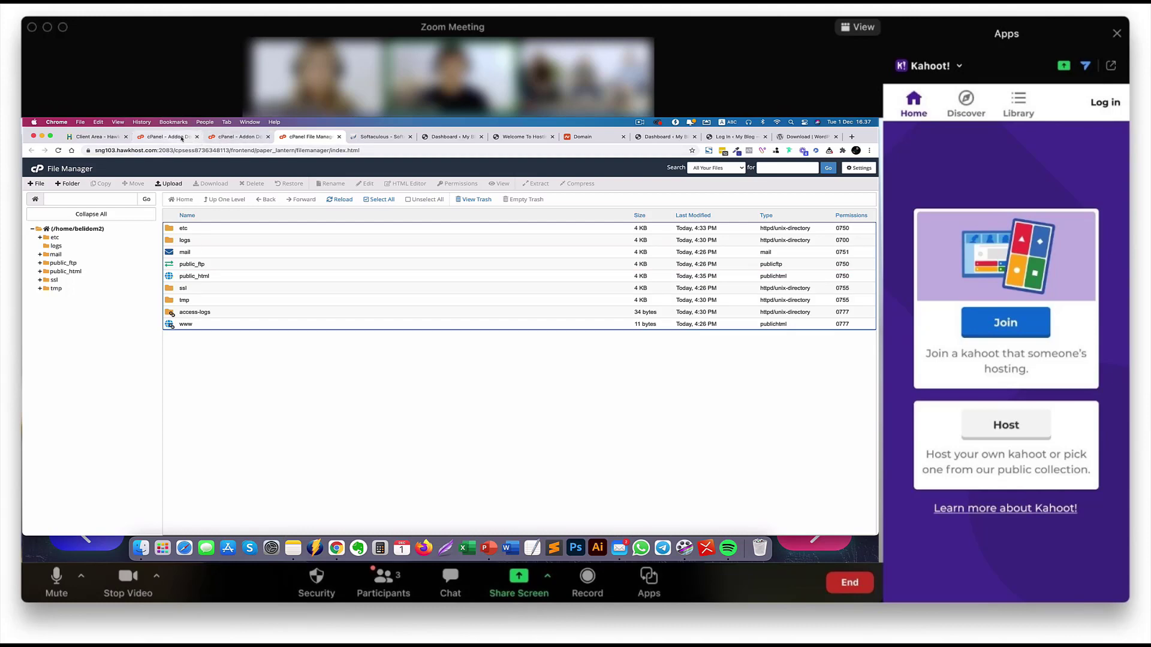
{"action": "left_click", "coordinate": [196, 137]}
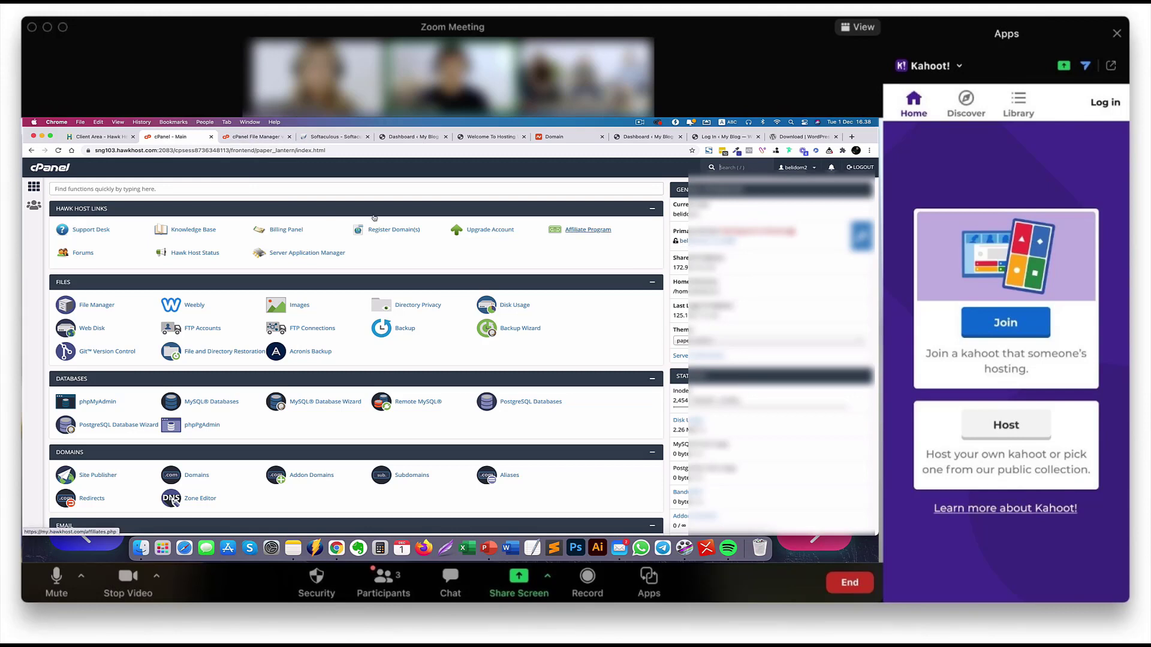
{"action": "left_click", "coordinate": [247, 138]}
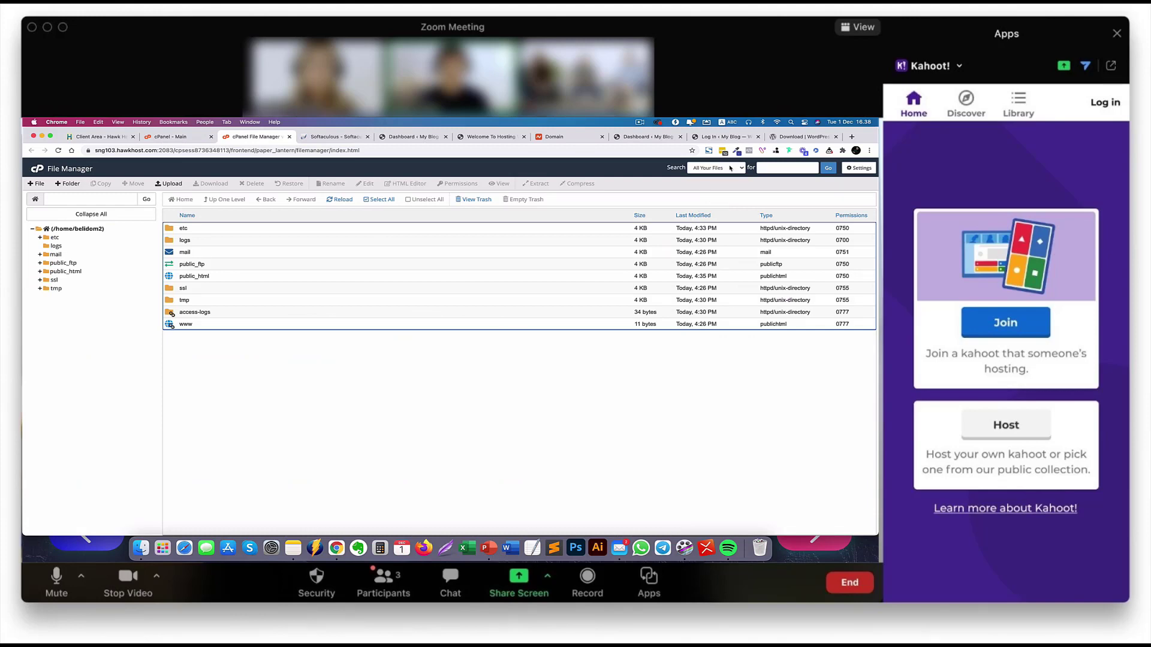
{"action": "left_click", "coordinate": [644, 137]}
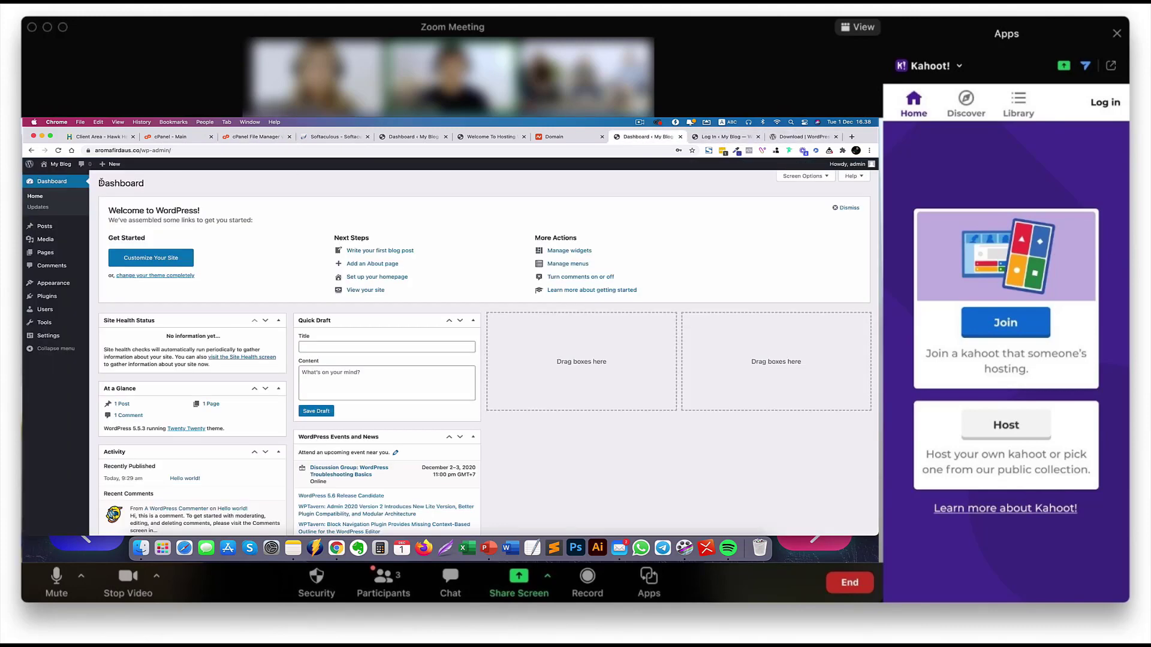
Look at the Welcome To Hosting and WordPress Dashboard tabs, ending back on the cPanel File Manager tab
{"action": "left_click", "coordinate": [478, 138]}
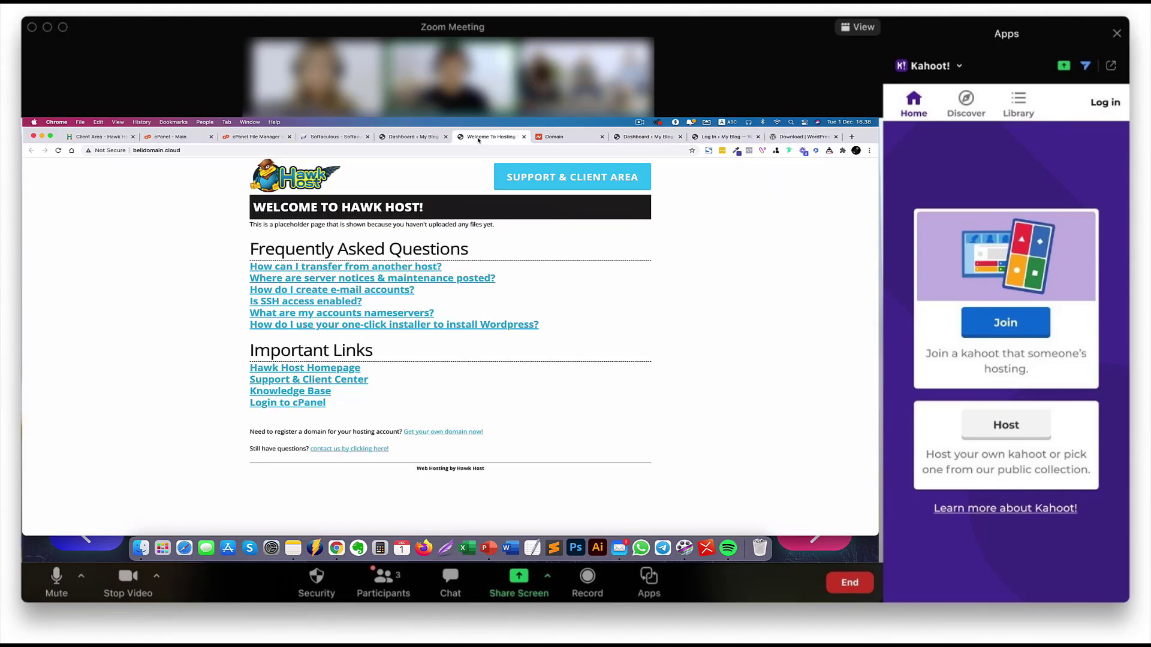
{"action": "left_click", "coordinate": [385, 139]}
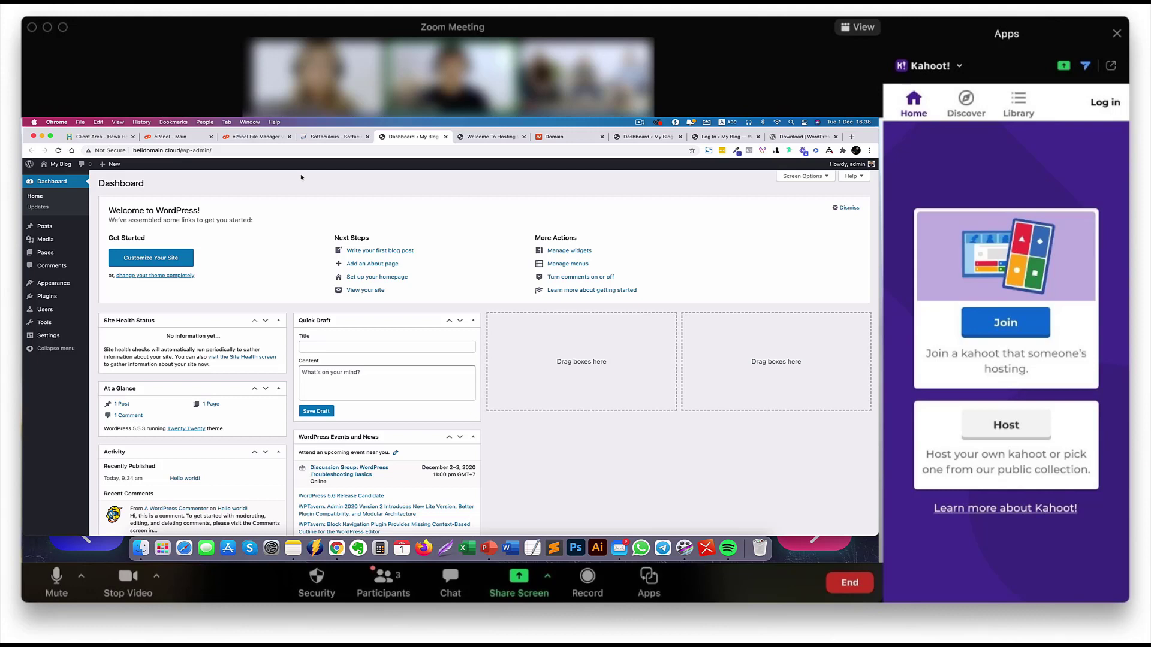
{"action": "left_click", "coordinate": [261, 141]}
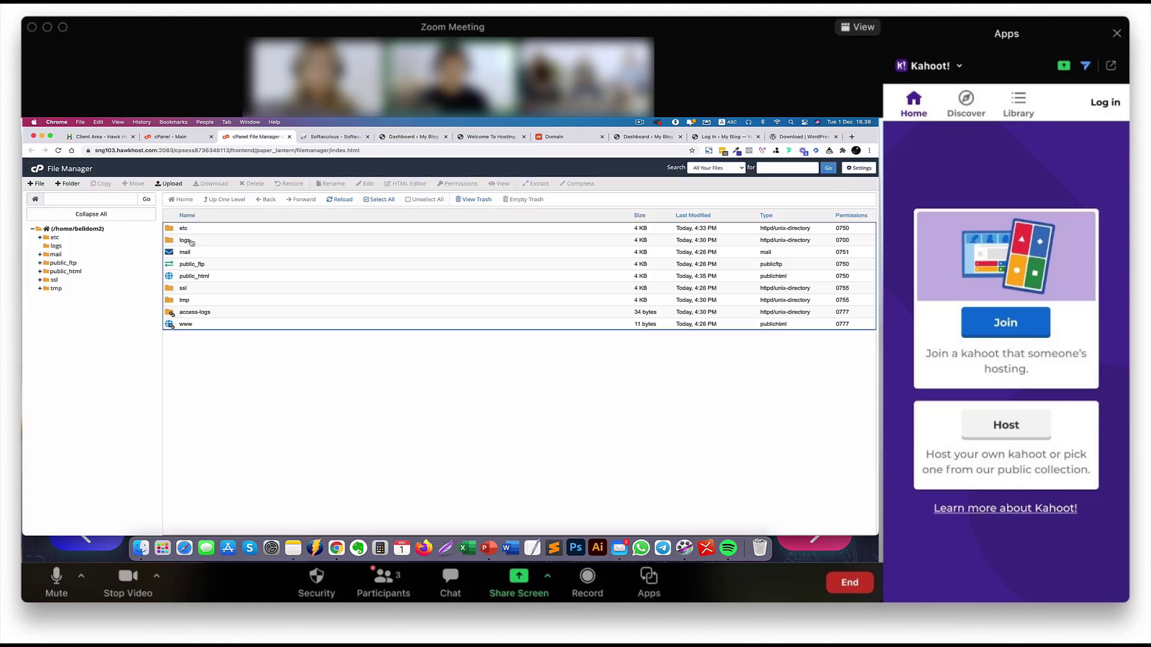
Create a new folder named member inside public_html and open it
{"action": "double_click", "coordinate": [173, 277]}
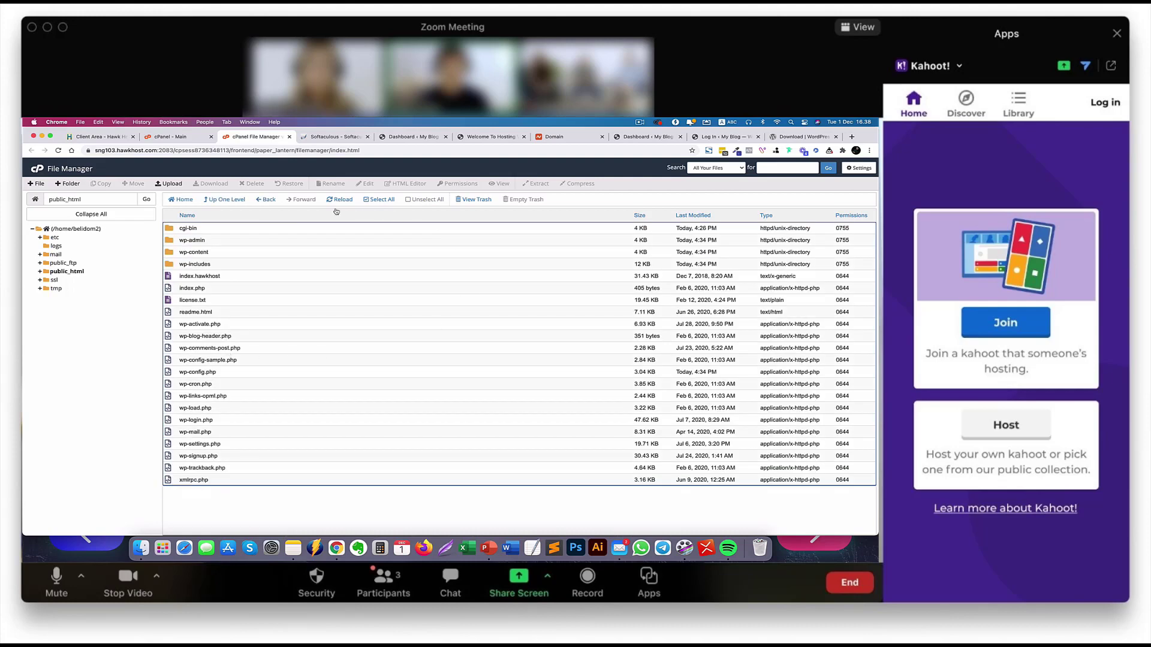
{"action": "left_click", "coordinate": [68, 183]}
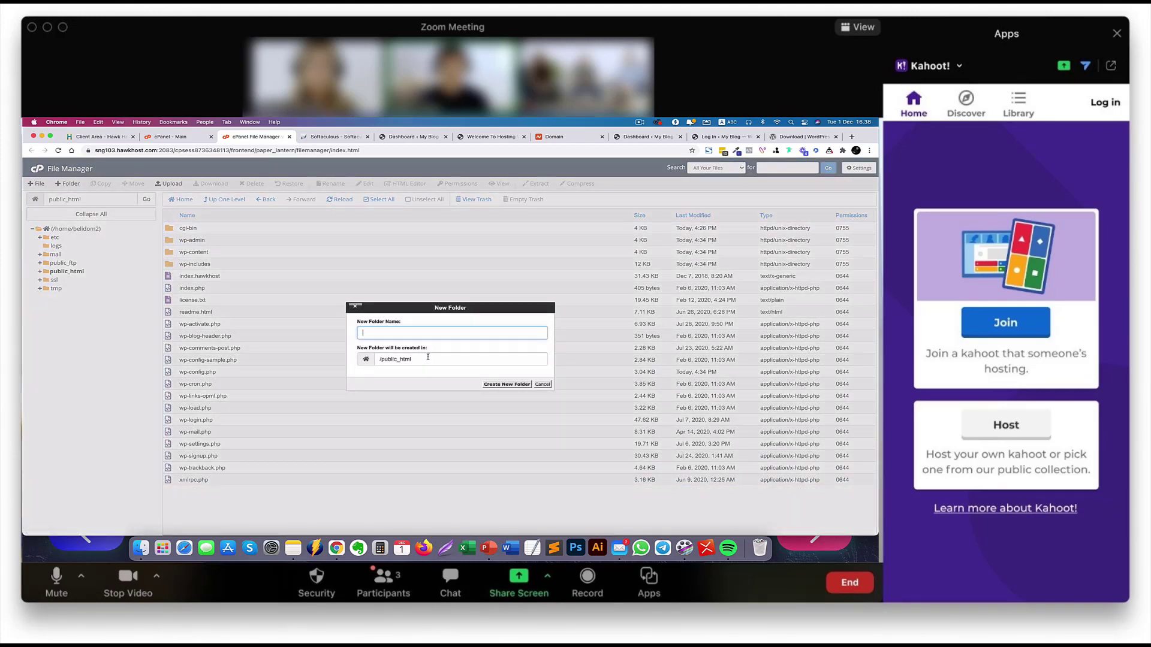
{"action": "type", "text": "member"}
{"action": "left_click", "coordinate": [509, 385]}
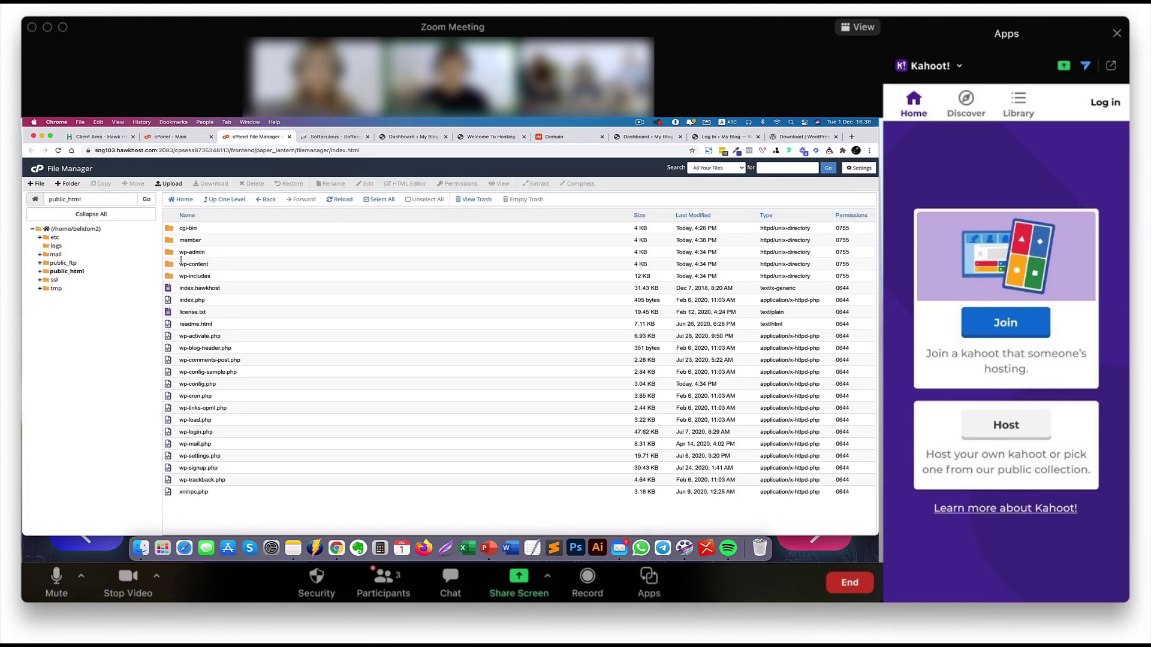
{"action": "double_click", "coordinate": [173, 241]}
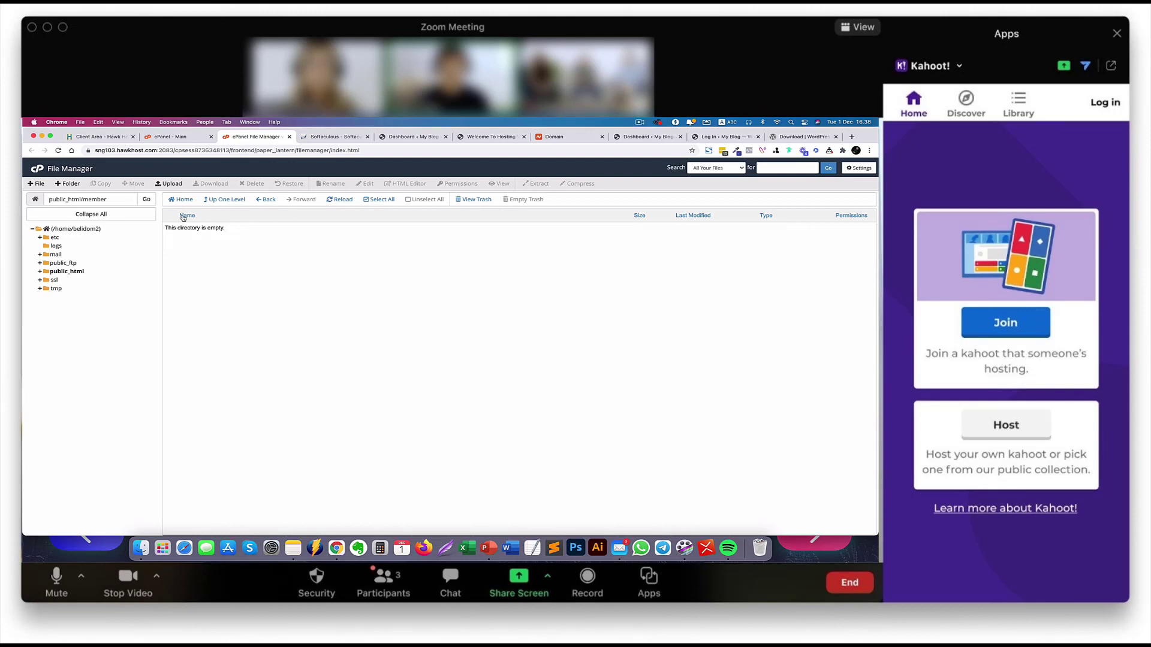
Upload wordpress-5.5.3.zip from Downloads into public_html/member and select it in the listing
{"action": "left_click", "coordinate": [172, 184]}
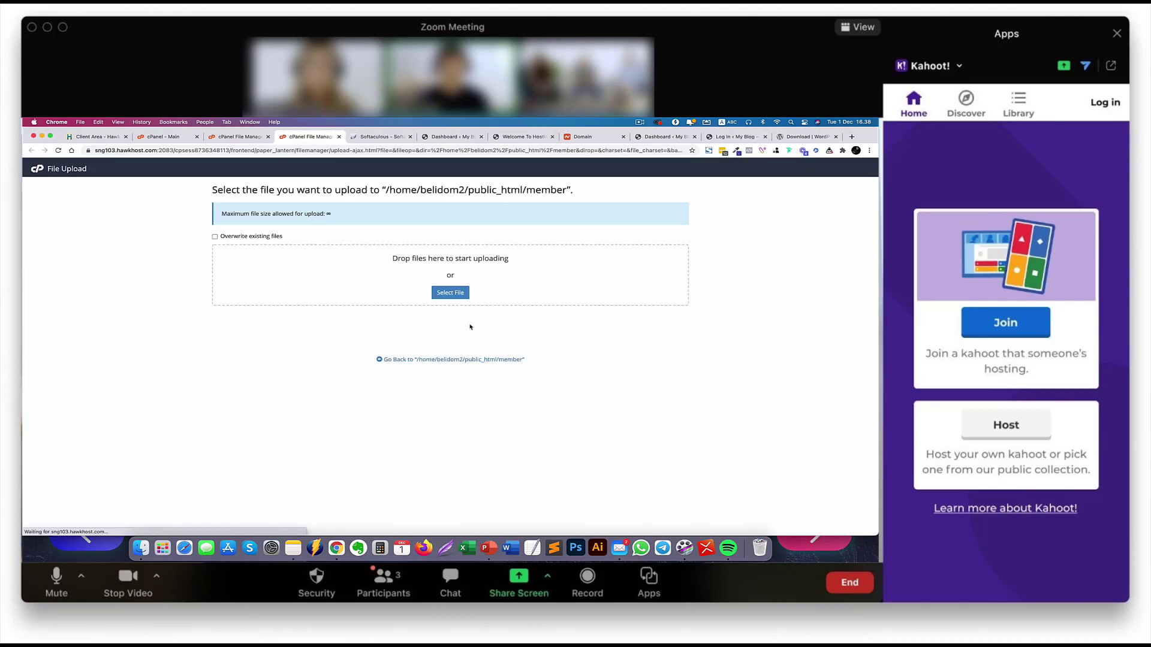
{"action": "left_click", "coordinate": [465, 293]}
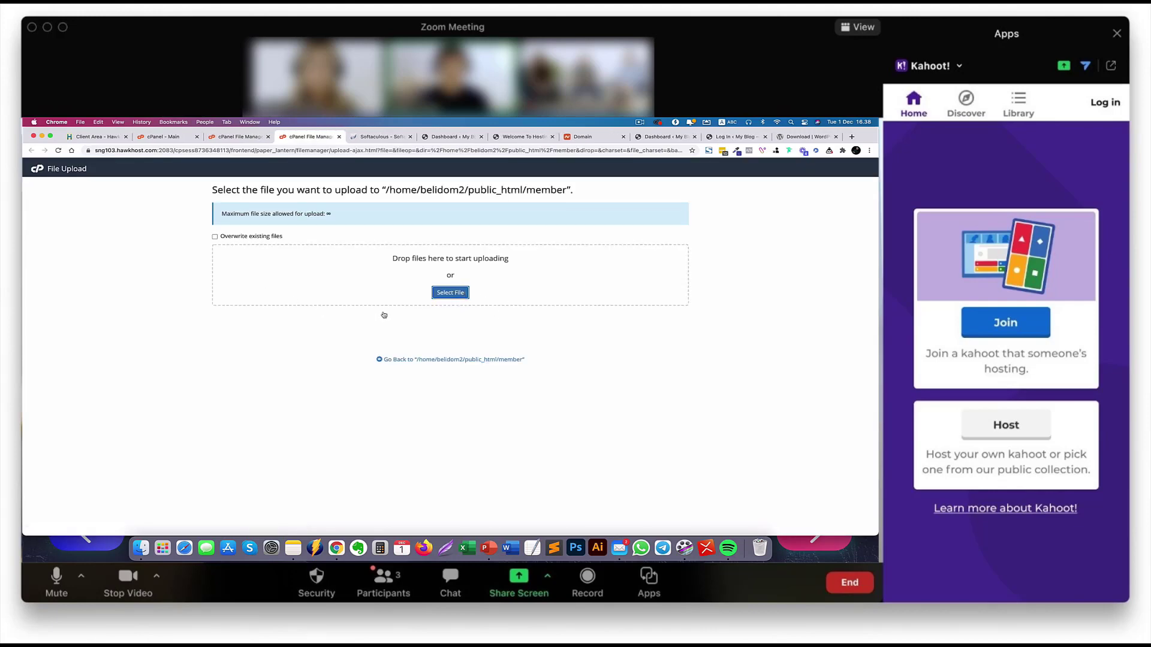
{"action": "scroll", "coordinate": [384, 336], "scroll_direction": "down", "scroll_amount": 5}
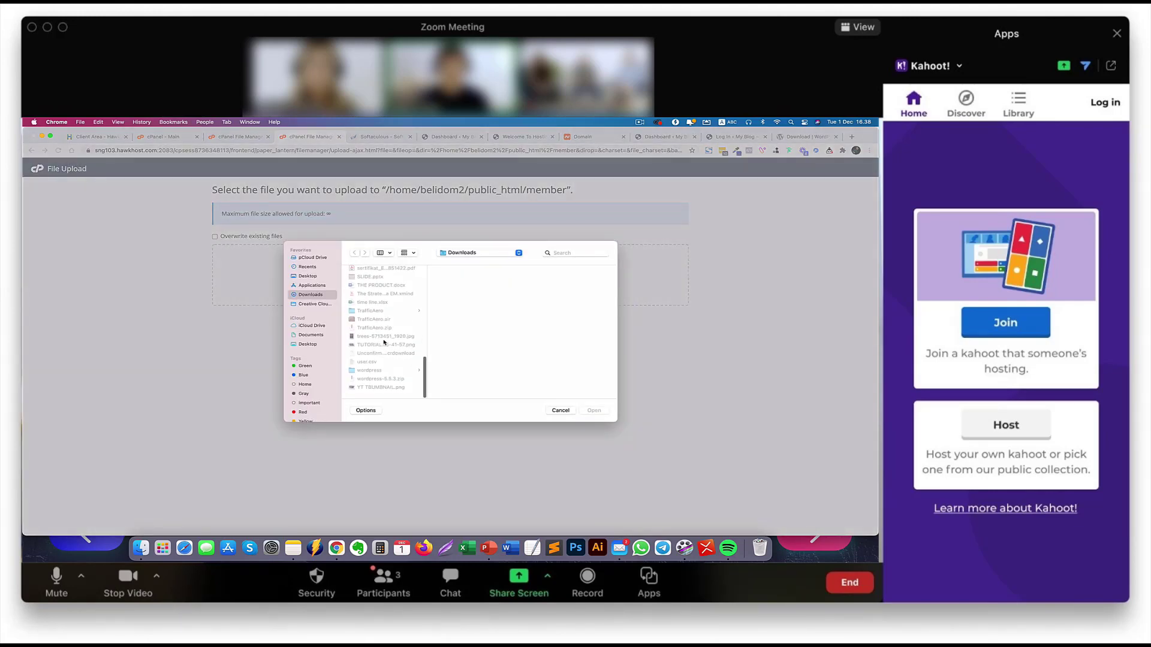
{"action": "left_click", "coordinate": [383, 381]}
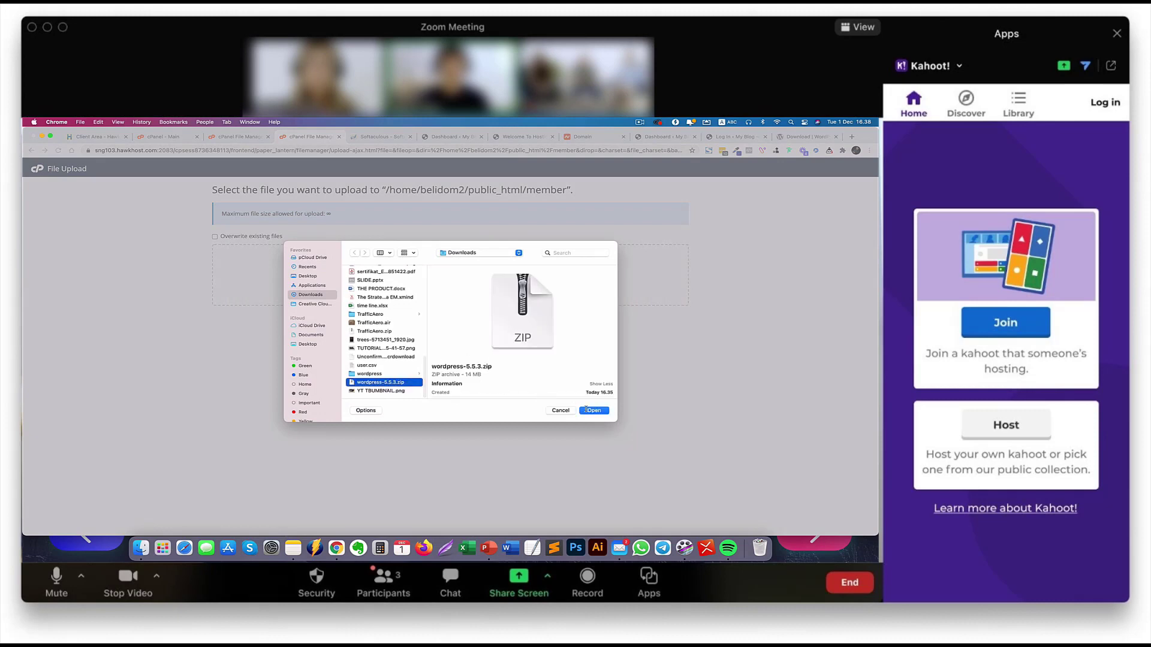
{"action": "key", "text": "Return"}
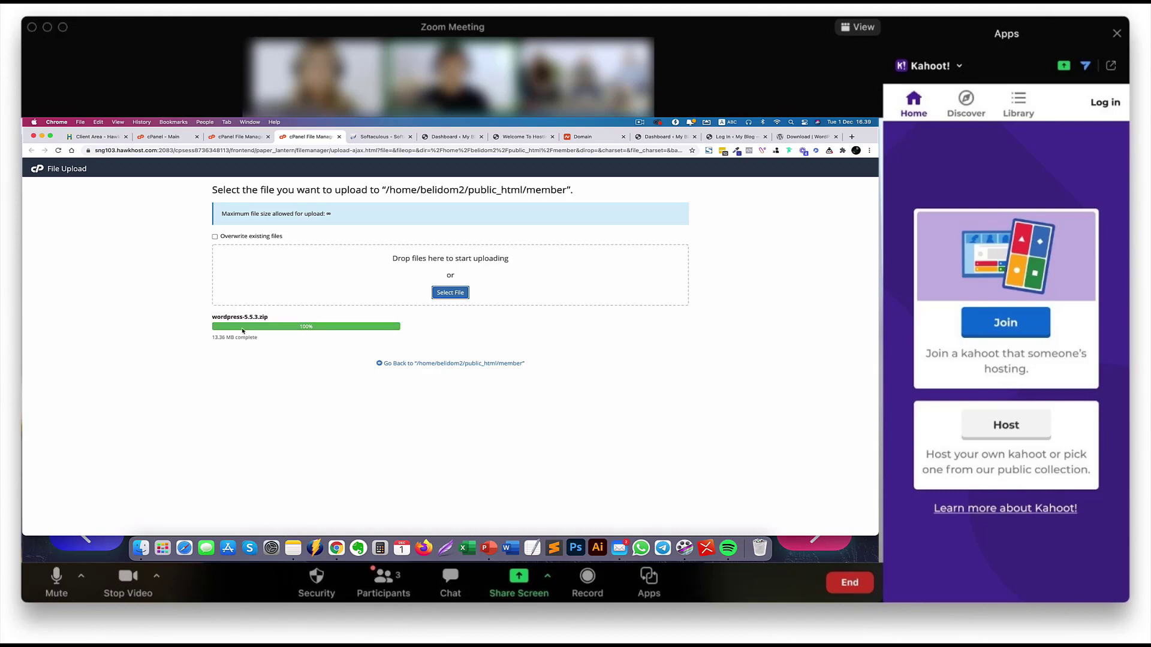
{"action": "left_click", "coordinate": [468, 366]}
{"action": "left_click", "coordinate": [183, 230]}
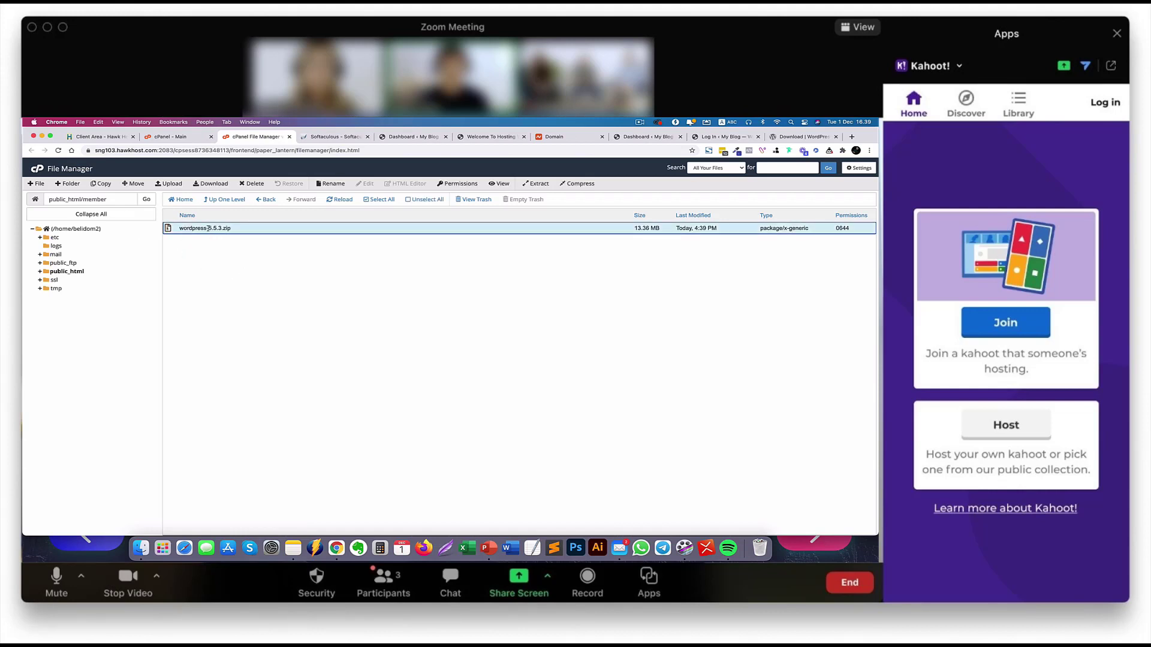
Extract the WordPress zip into /public_html/member and reload the listing to show the wordpress folder
{"action": "left_click", "coordinate": [531, 186]}
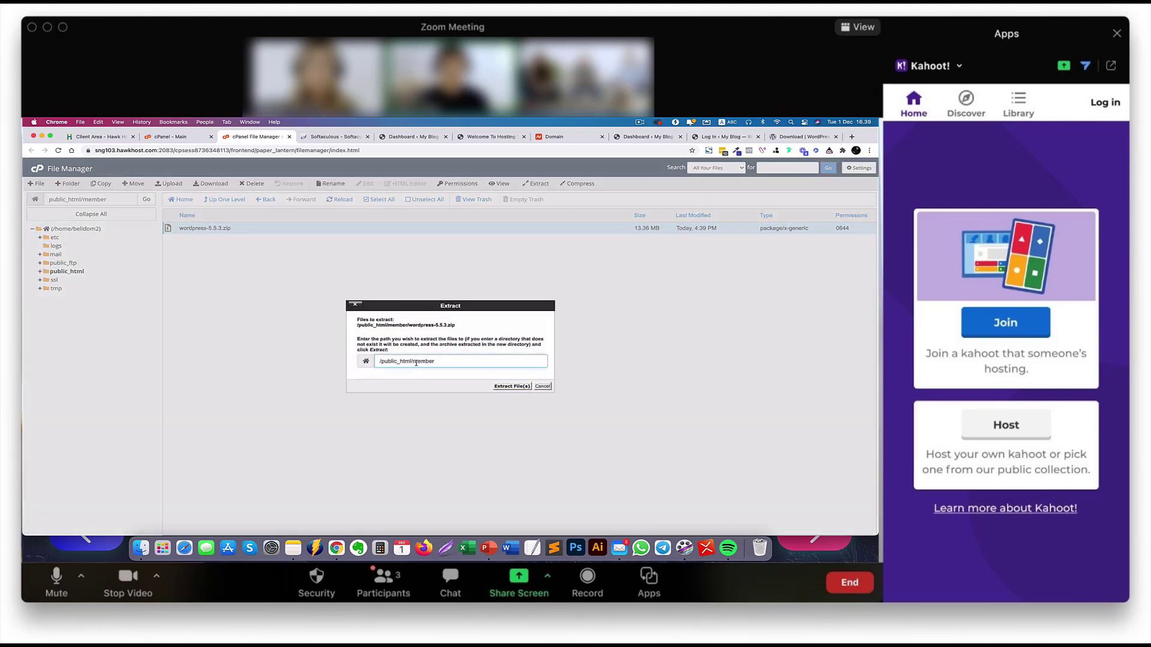
{"action": "left_click_drag", "start_coordinate": [412, 363], "coordinate": [451, 364]}
{"action": "left_click", "coordinate": [495, 387]}
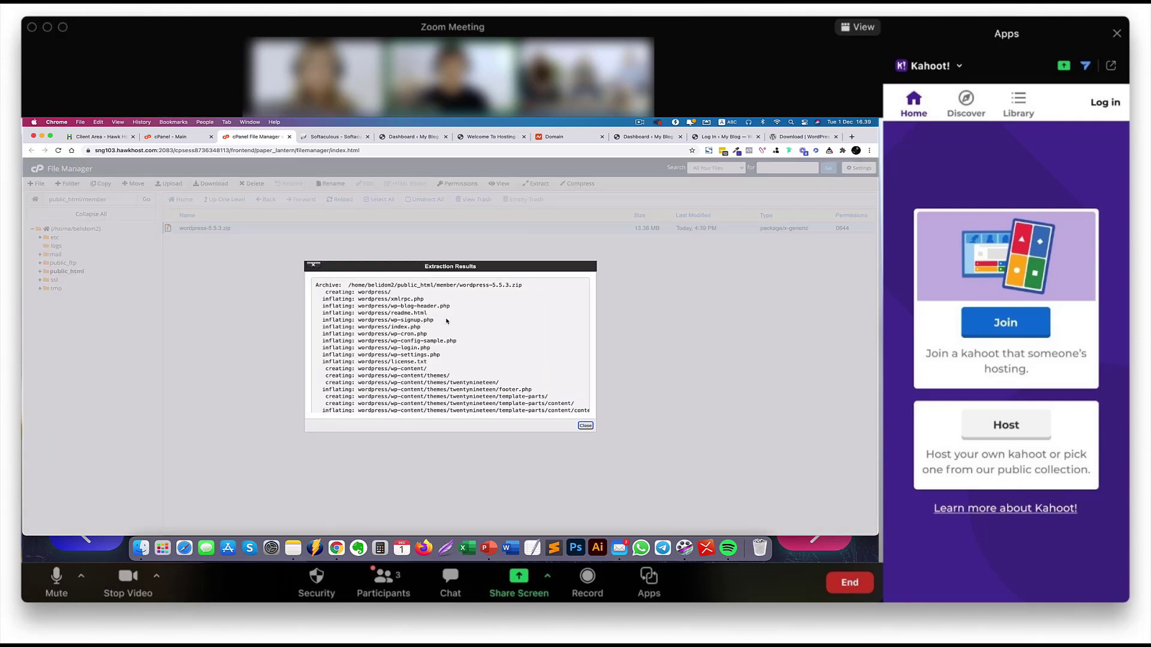
{"action": "left_click", "coordinate": [585, 426]}
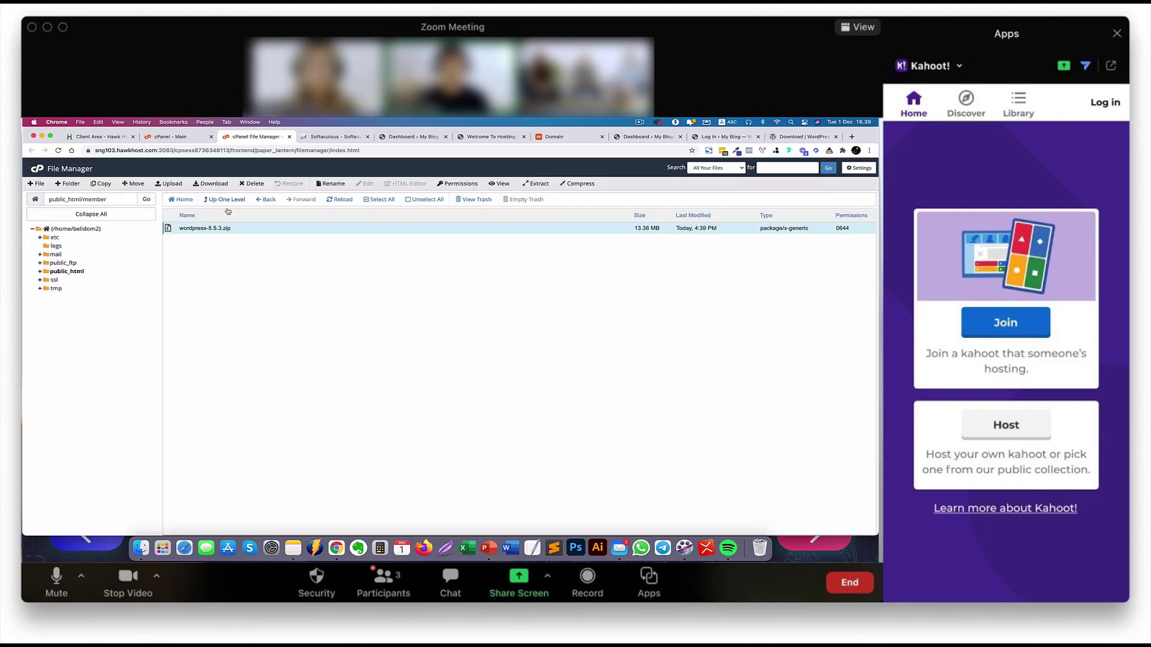
{"action": "left_click", "coordinate": [149, 203]}
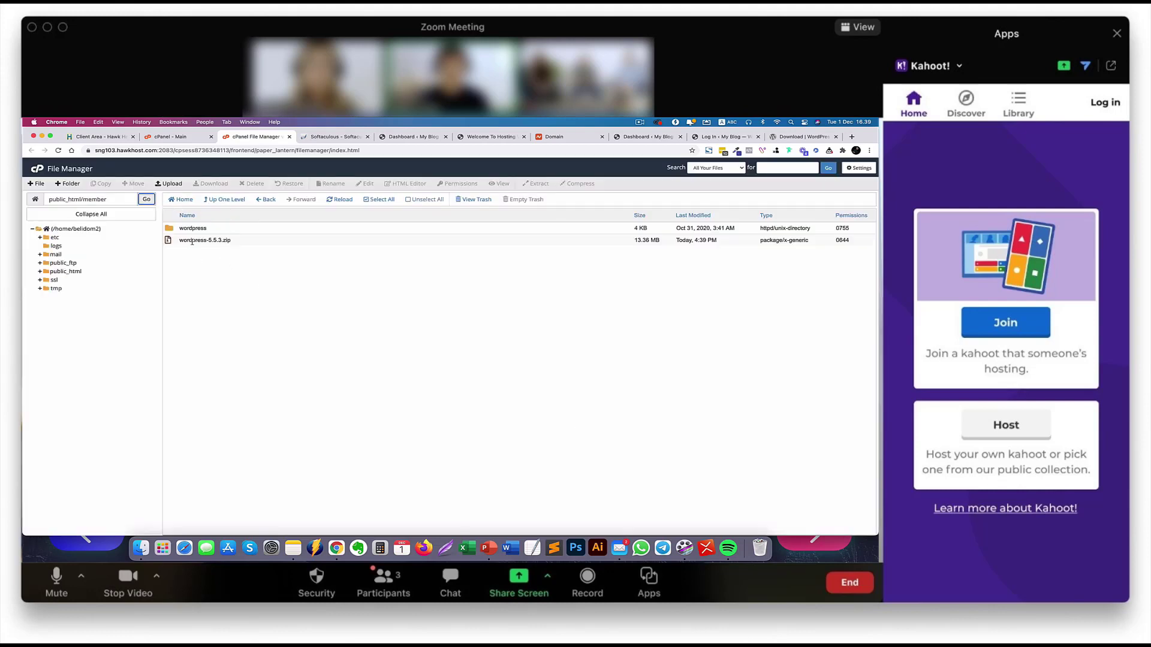
Permanently delete wordpress-5.5.3.zip, skipping the trash
{"action": "left_click", "coordinate": [192, 240]}
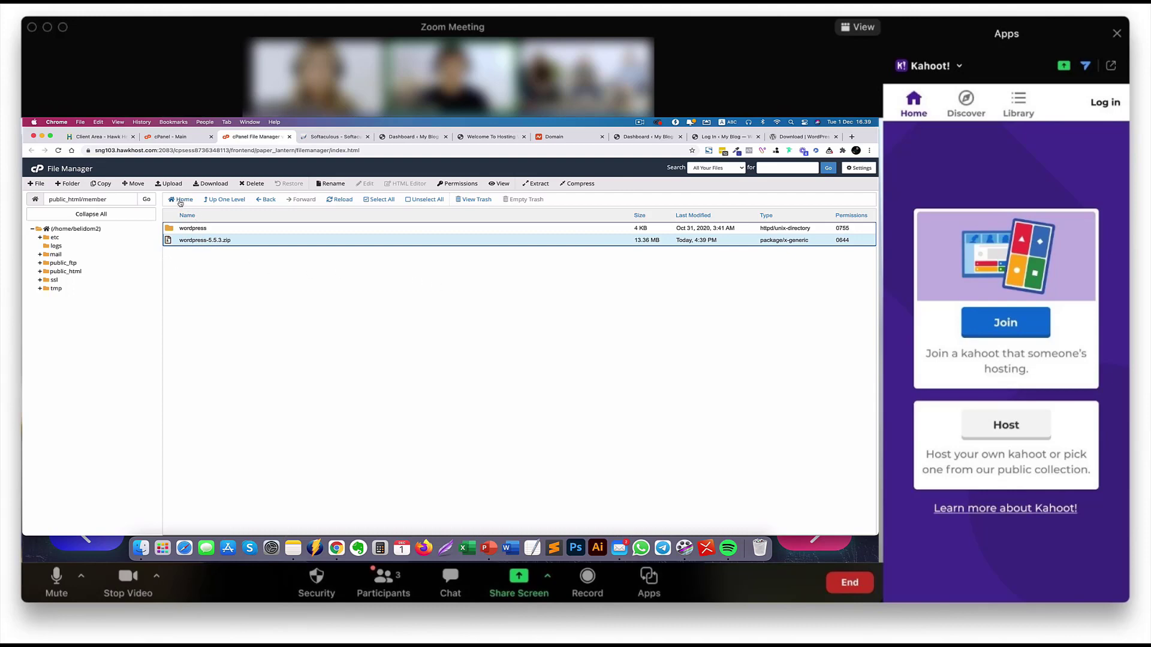
{"action": "left_click", "coordinate": [251, 183]}
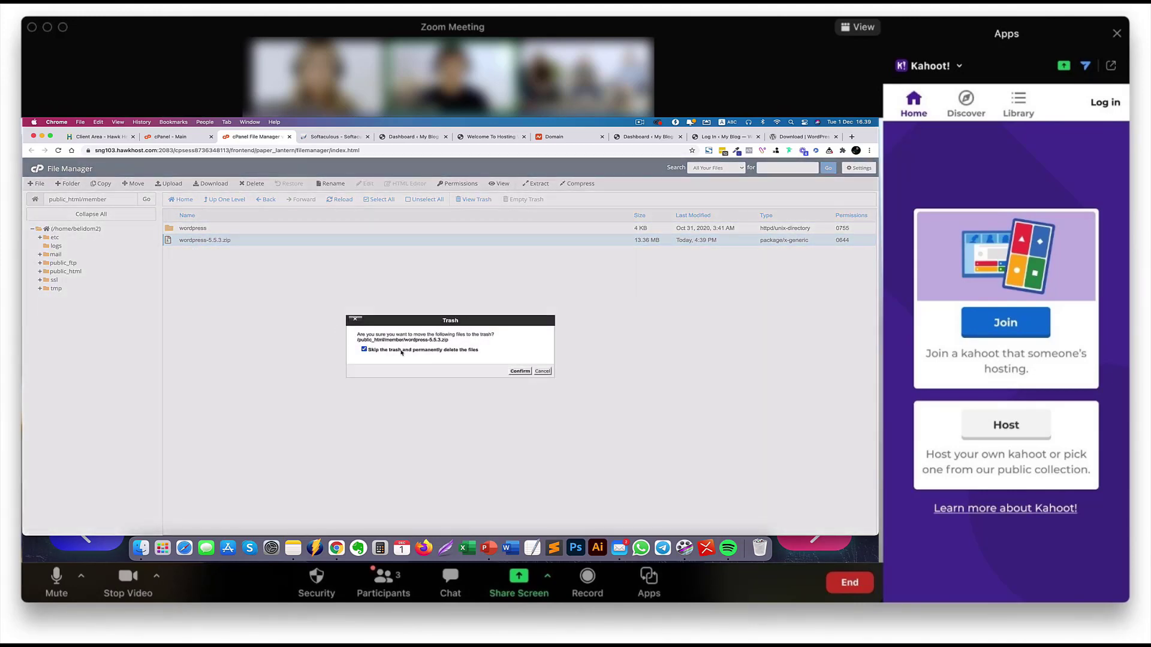
{"action": "left_click", "coordinate": [519, 371]}
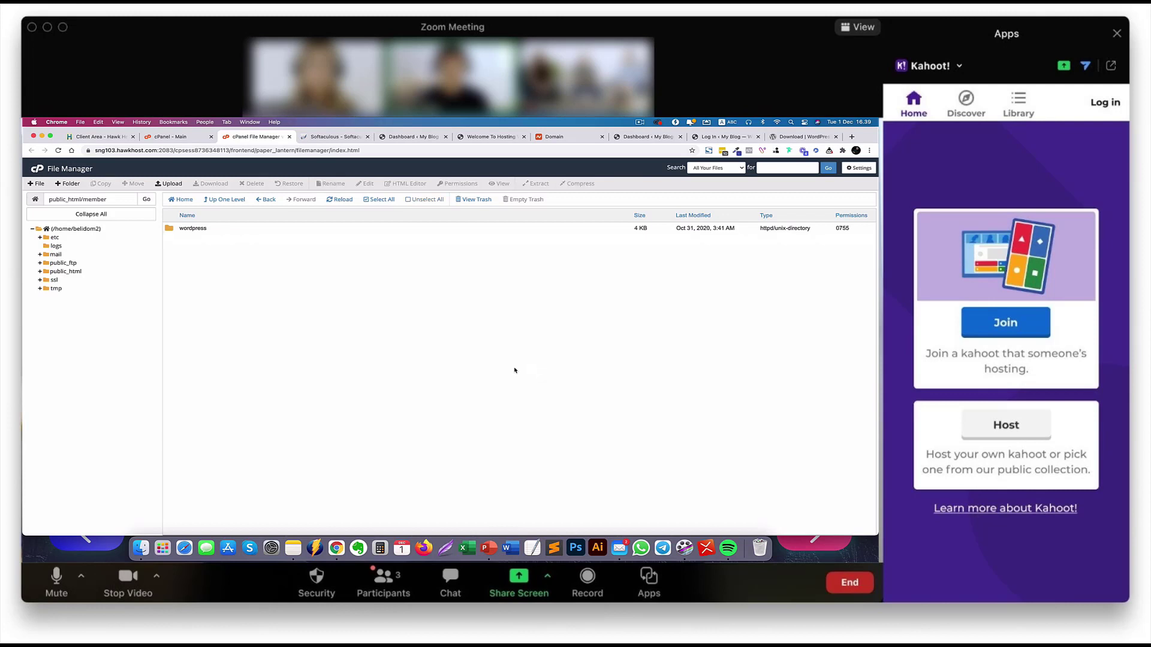
Open the wordpress folder and select all its files from wp-admin to xmlrpc.php
{"action": "double_click", "coordinate": [168, 230]}
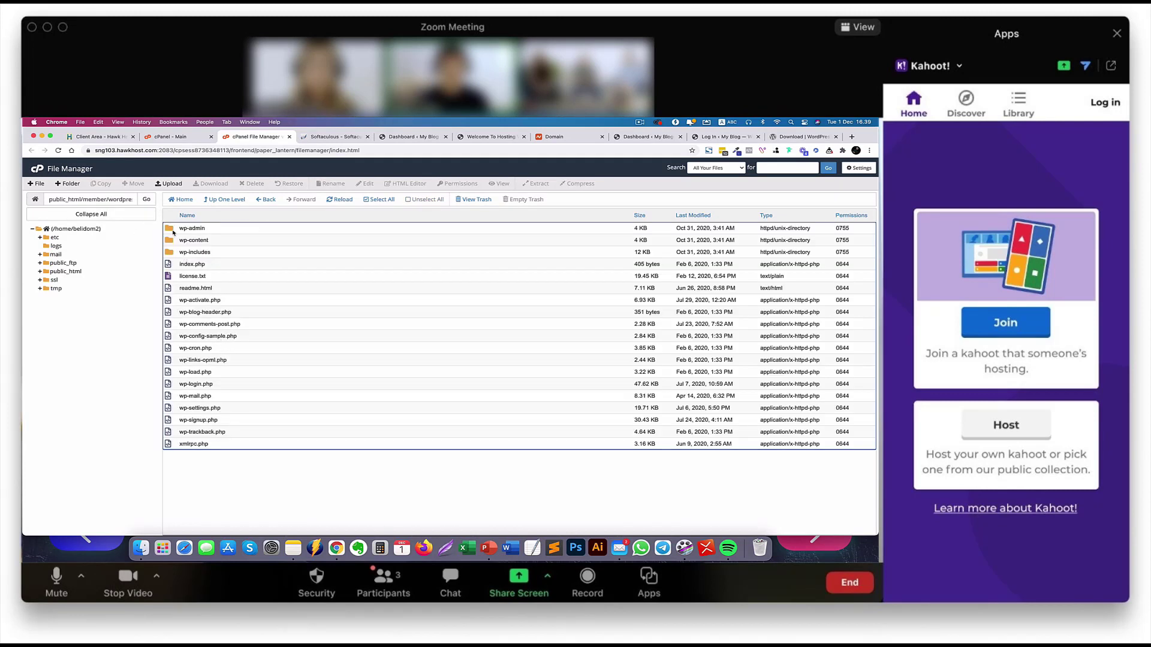
{"action": "left_click", "coordinate": [173, 231]}
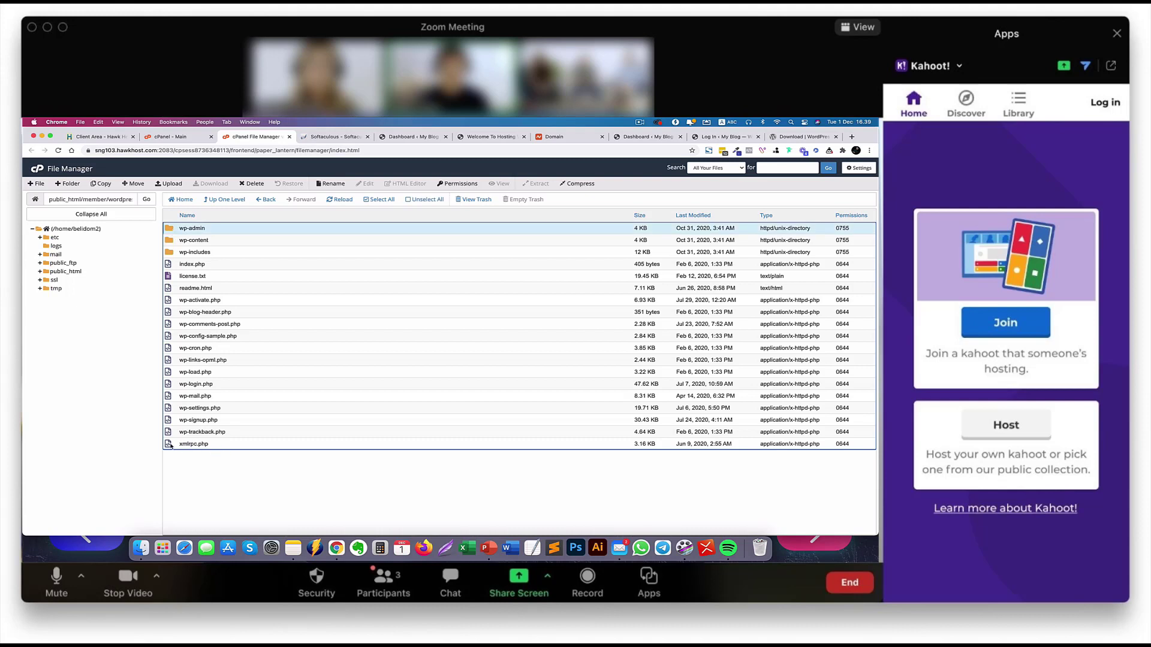
{"action": "left_click", "coordinate": [190, 447], "text": "shift"}
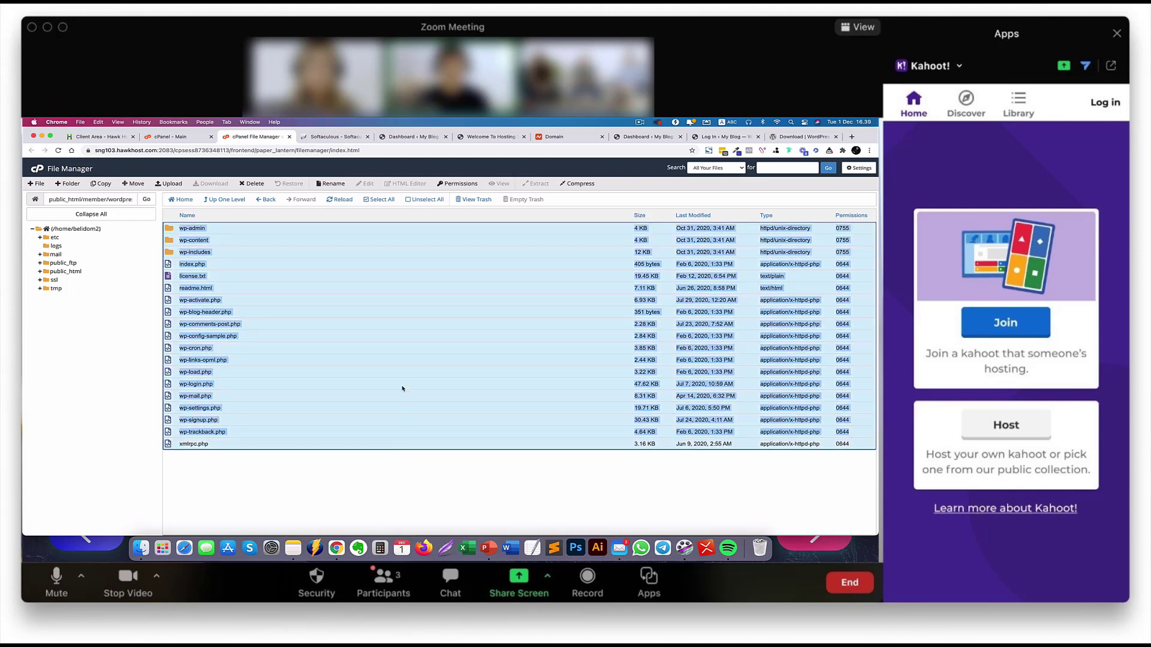
Move all the WordPress files up into /public_html/member/
{"action": "left_click", "coordinate": [133, 183]}
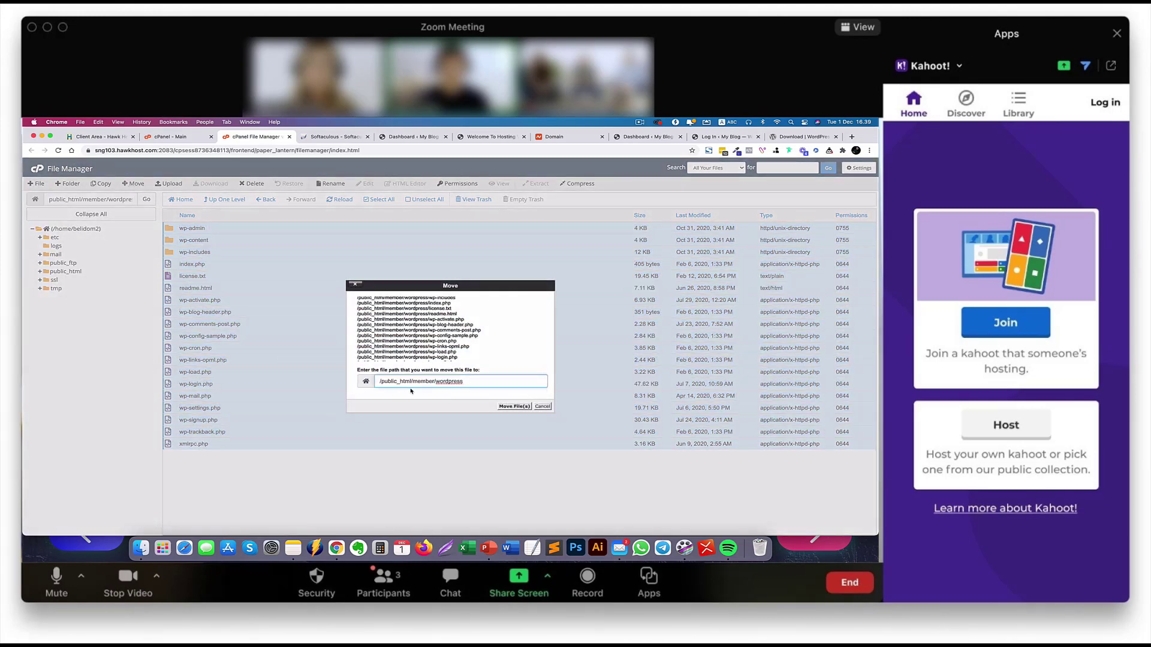
{"action": "double_click", "coordinate": [435, 382]}
{"action": "key", "text": "BackSpace"}
{"action": "left_click", "coordinate": [514, 406]}
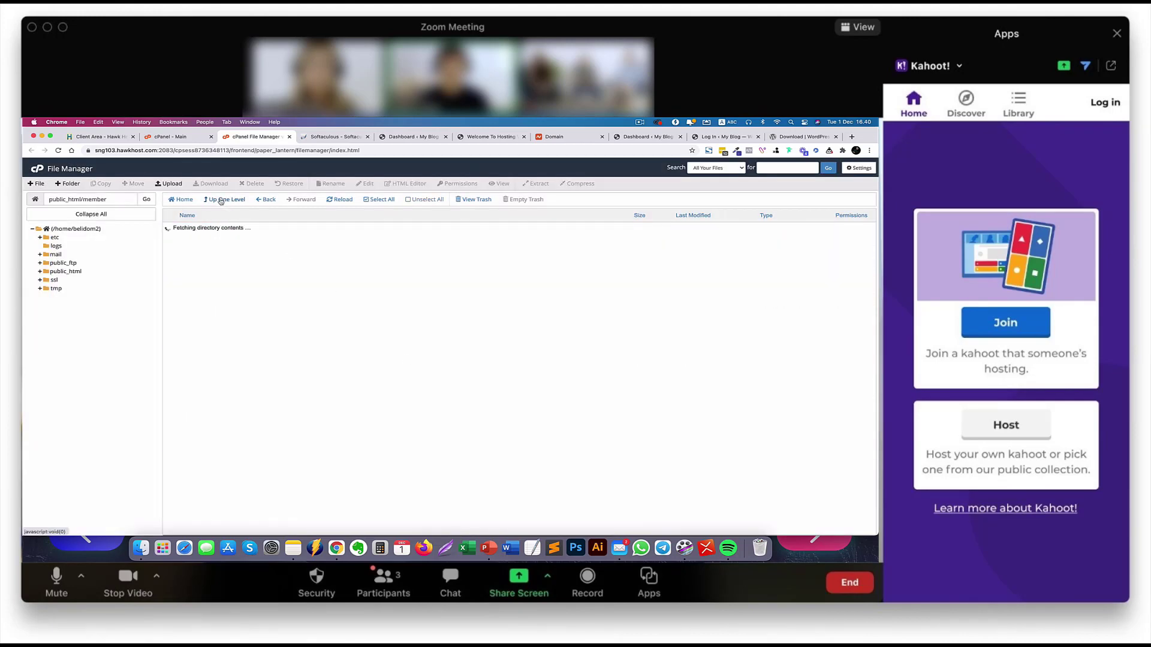
Permanently delete the now-empty wordpress folder from public_html/member
{"action": "left_click", "coordinate": [224, 200]}
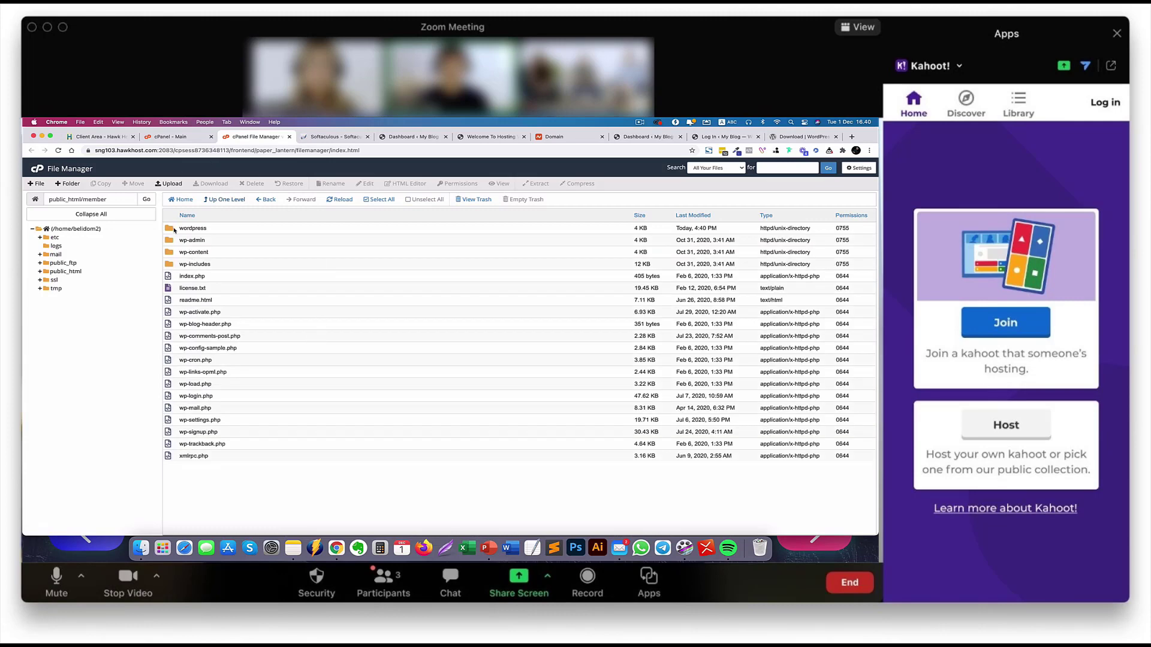
{"action": "left_click", "coordinate": [180, 229]}
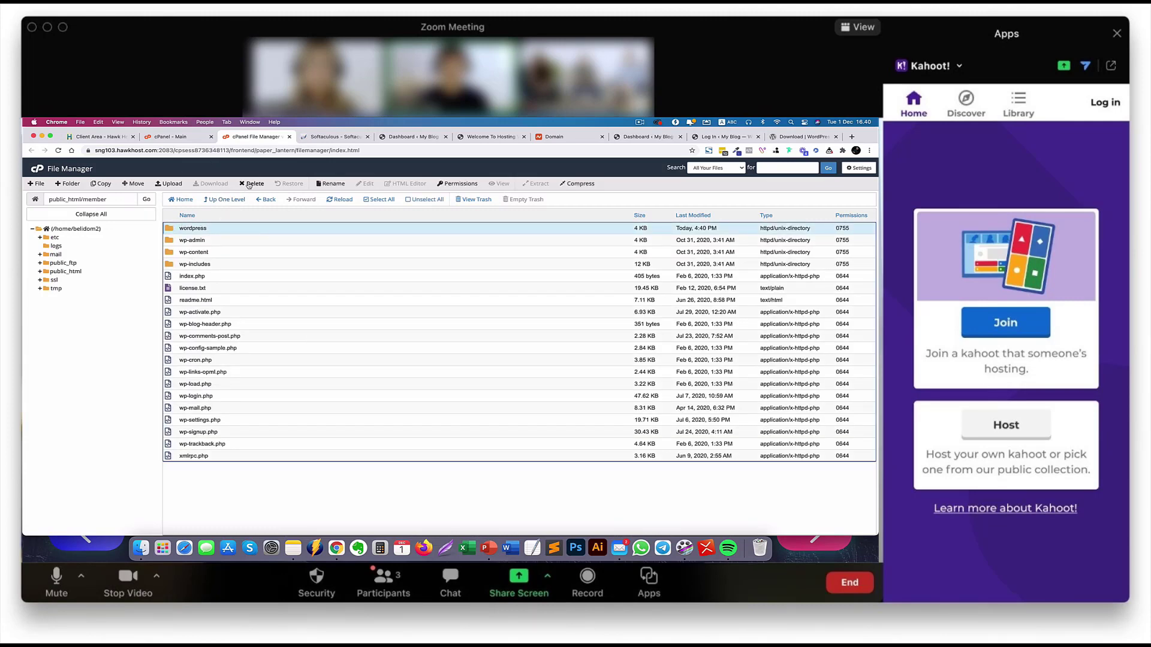
{"action": "left_click", "coordinate": [252, 183]}
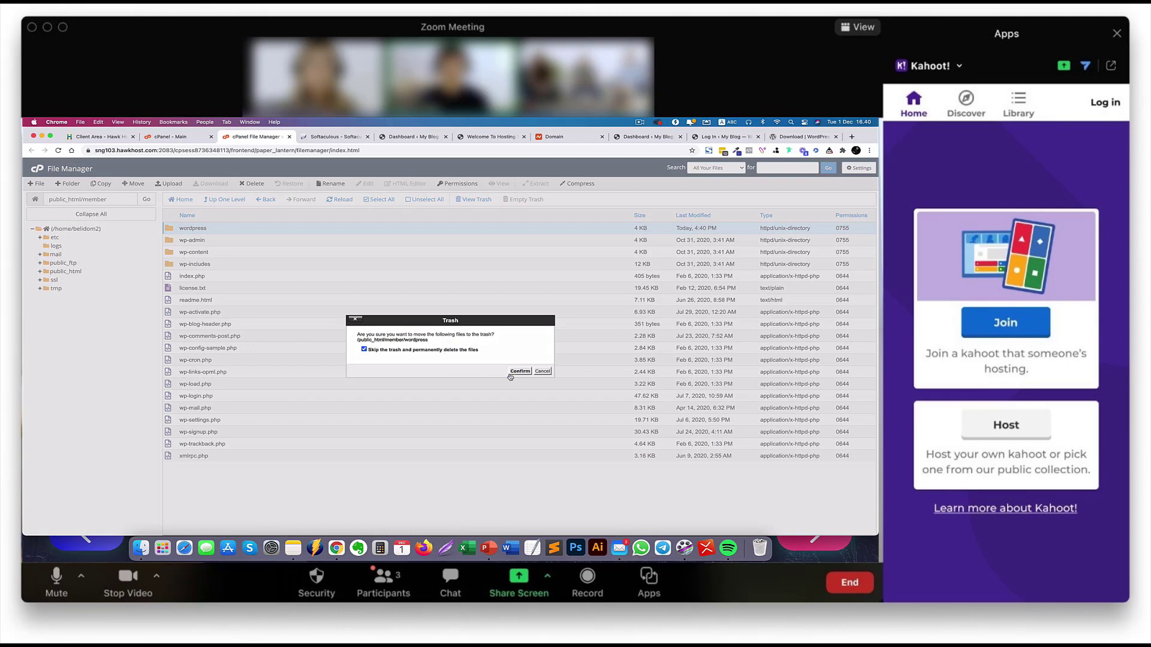
{"action": "left_click", "coordinate": [514, 372]}
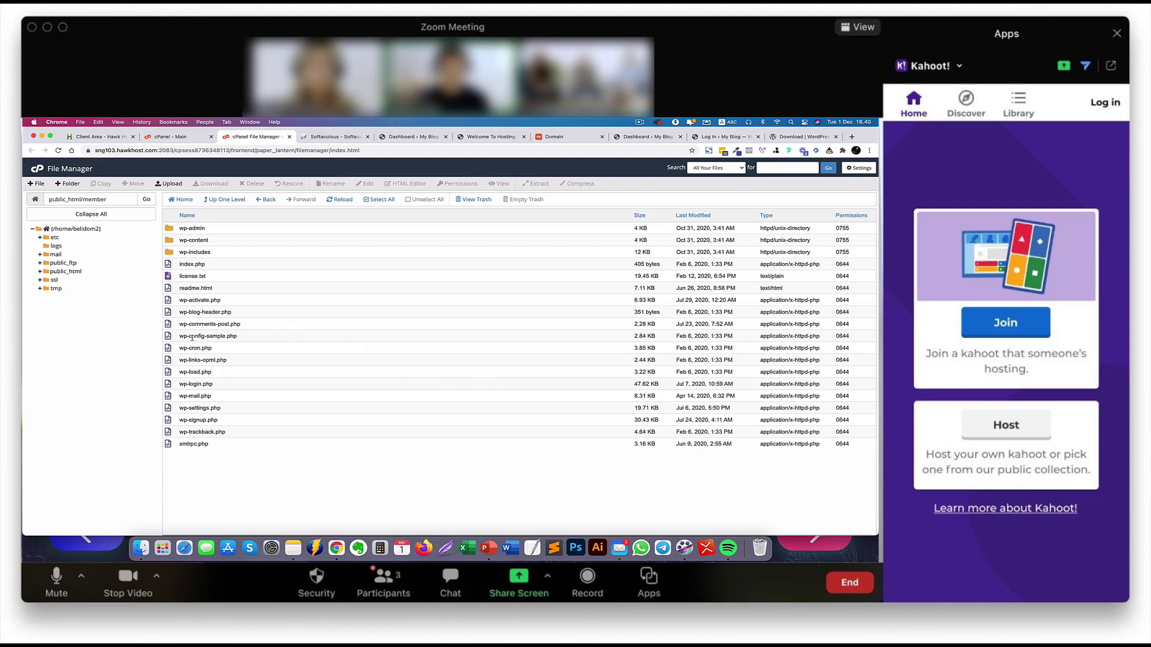
Change the dashboard address to belidomain.cloud/member/ to start the member site's WordPress setup
{"action": "left_click", "coordinate": [400, 137]}
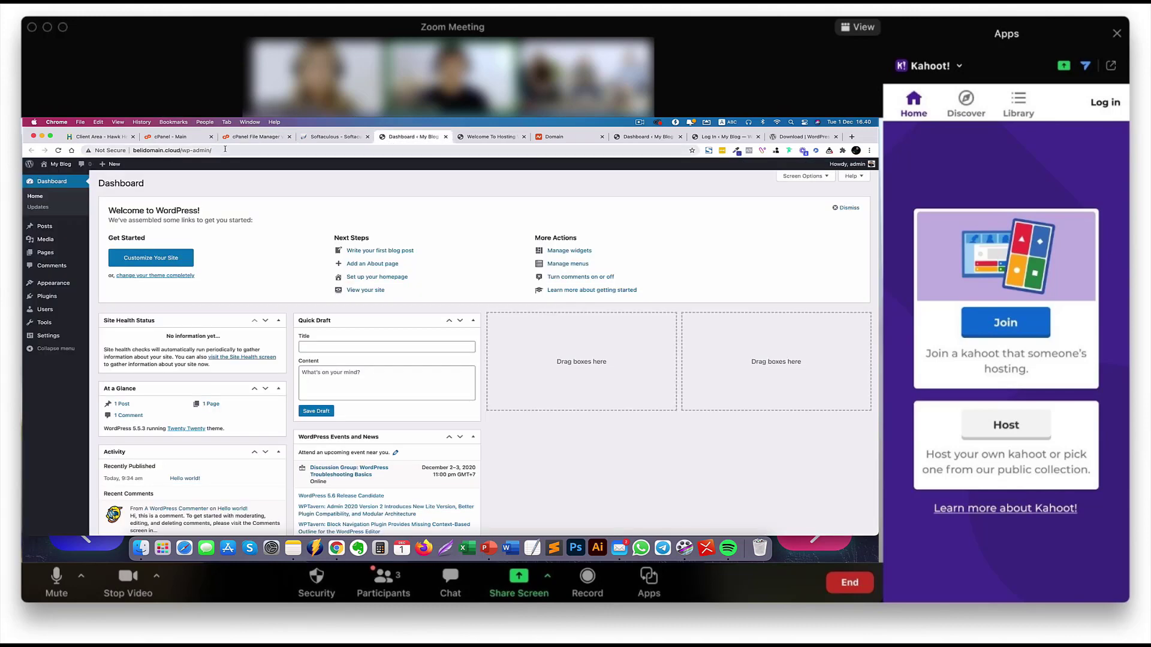
{"action": "left_click", "coordinate": [123, 150]}
{"action": "left_click", "coordinate": [192, 150]}
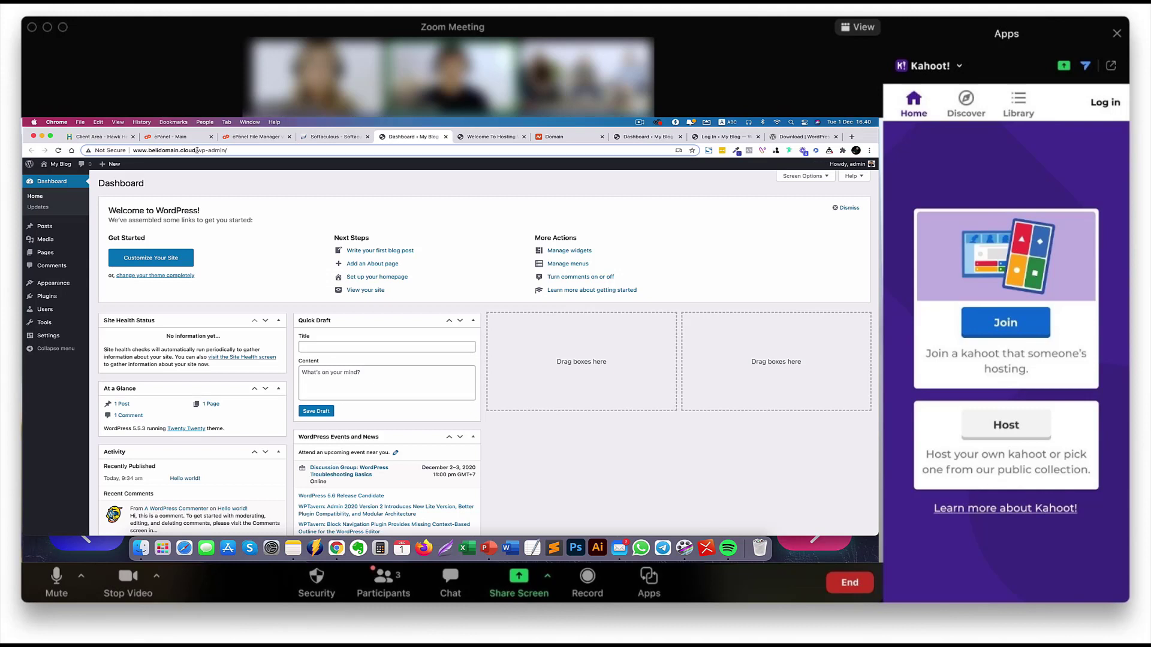
{"action": "left_click_drag", "start_coordinate": [197, 150], "coordinate": [442, 154]}
{"action": "type", "text": "/member/"}
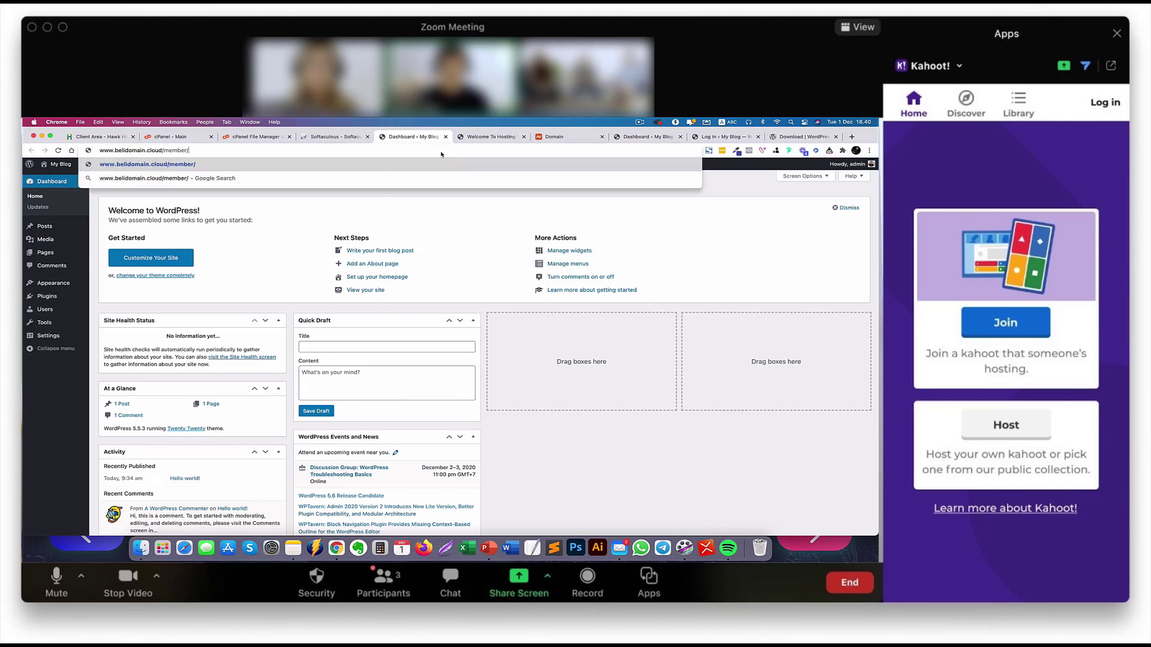
{"action": "key", "text": "Return"}
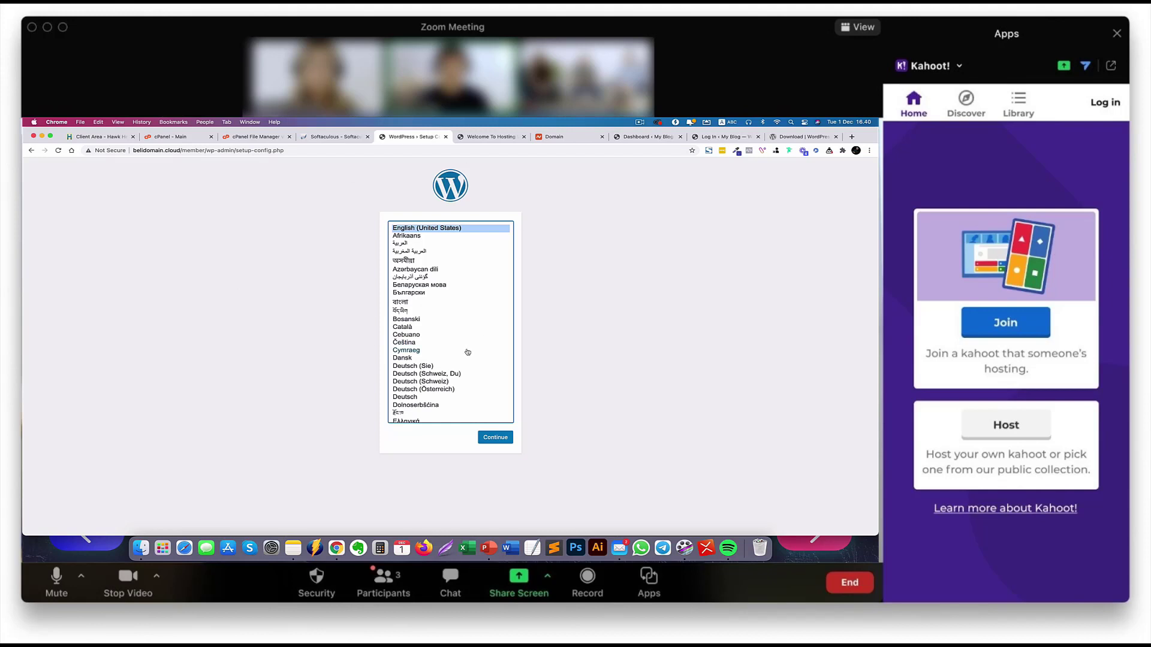
Set the setup language to English (United States), after first trying Bahasa Indonesia
{"action": "scroll", "coordinate": [466, 347], "scroll_direction": "down", "scroll_amount": 5}
{"action": "scroll", "coordinate": [467, 353], "scroll_direction": "down", "scroll_amount": 2}
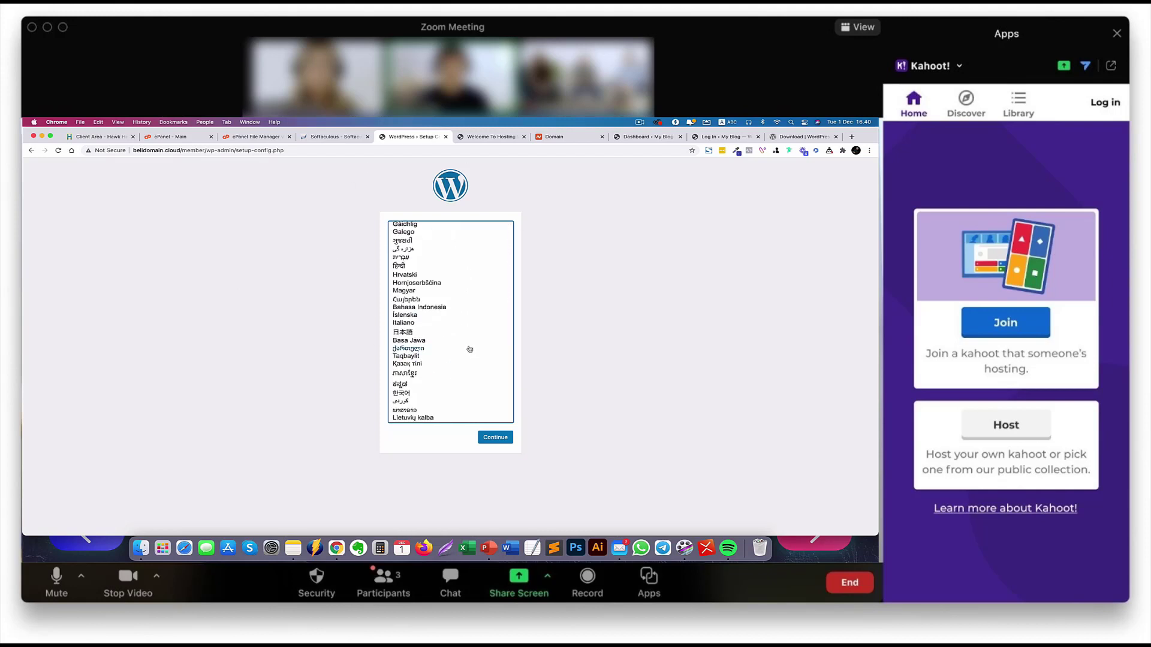
{"action": "left_click", "coordinate": [433, 302]}
{"action": "left_click", "coordinate": [434, 307]}
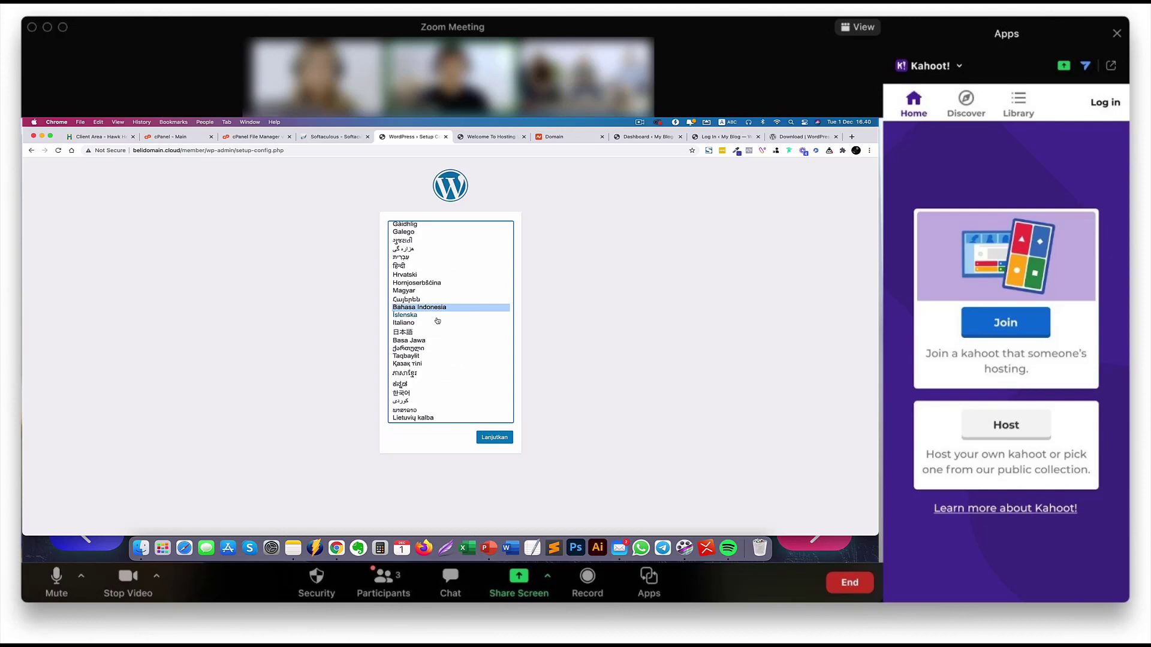
{"action": "left_click", "coordinate": [498, 440]}
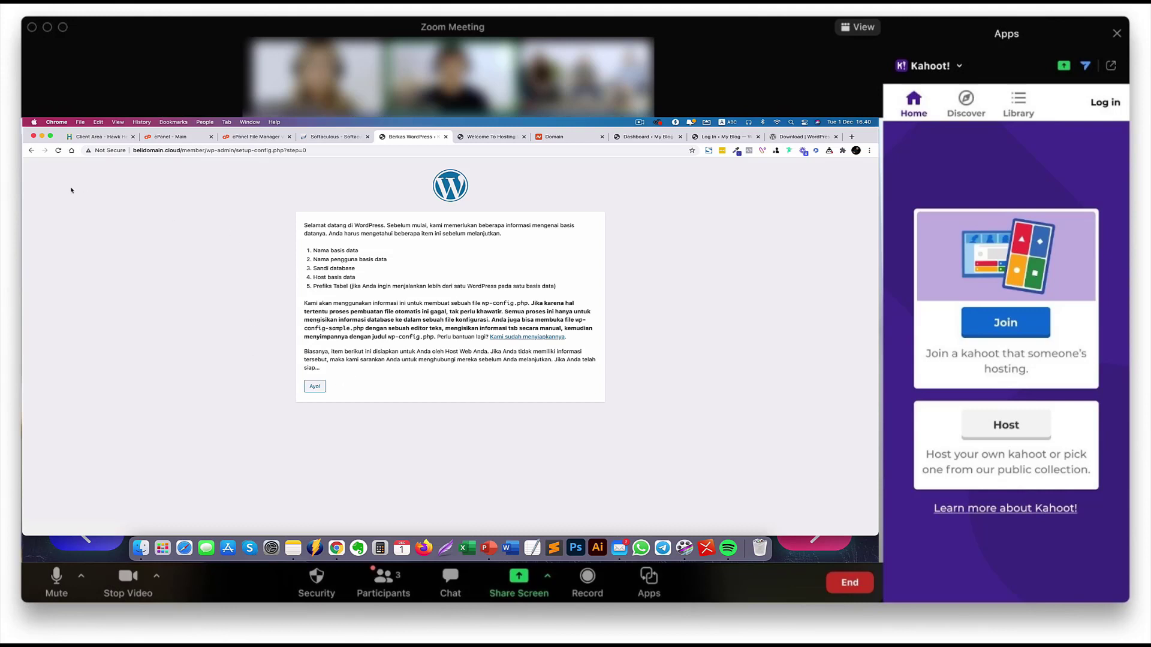
{"action": "left_click", "coordinate": [31, 150]}
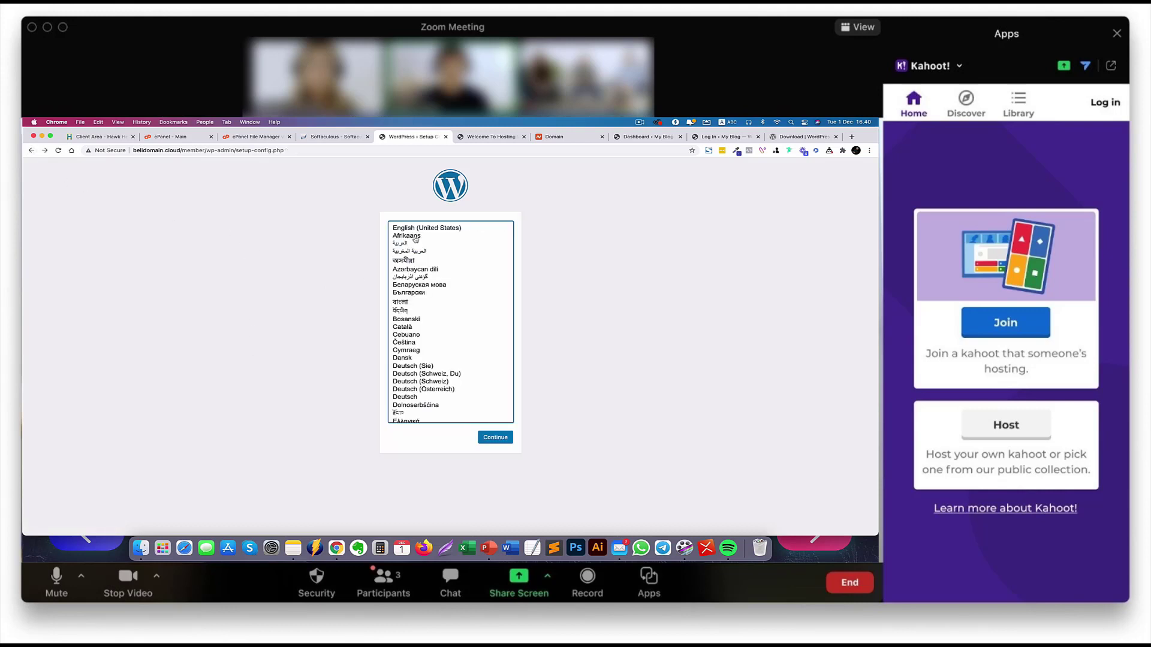
{"action": "left_click", "coordinate": [419, 229]}
{"action": "left_click", "coordinate": [502, 443]}
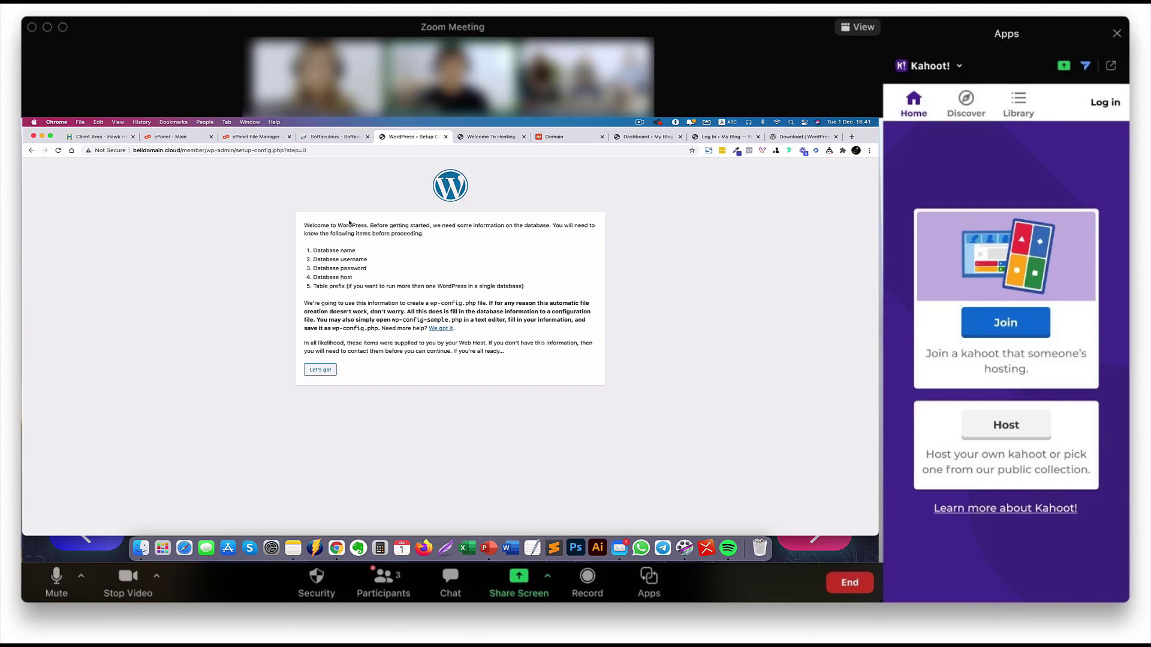
{"action": "key", "text": "super+2"}
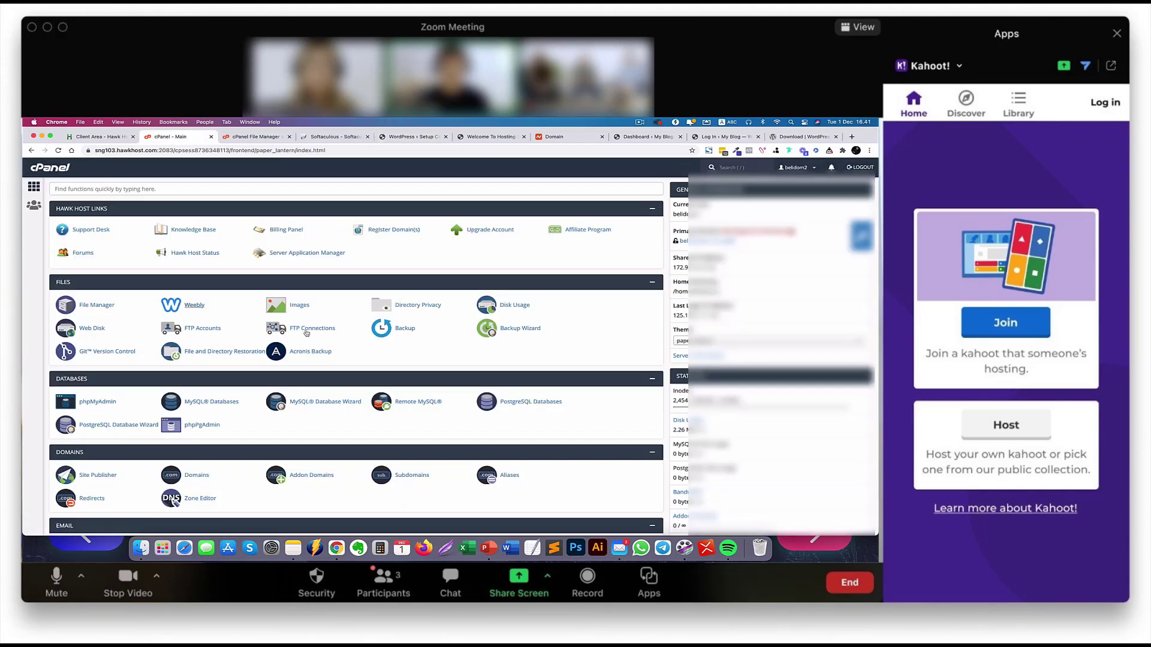
Create the MySQL database utama with the MySQL Database Wizard
{"action": "scroll", "coordinate": [232, 359], "scroll_direction": "down", "scroll_amount": 3}
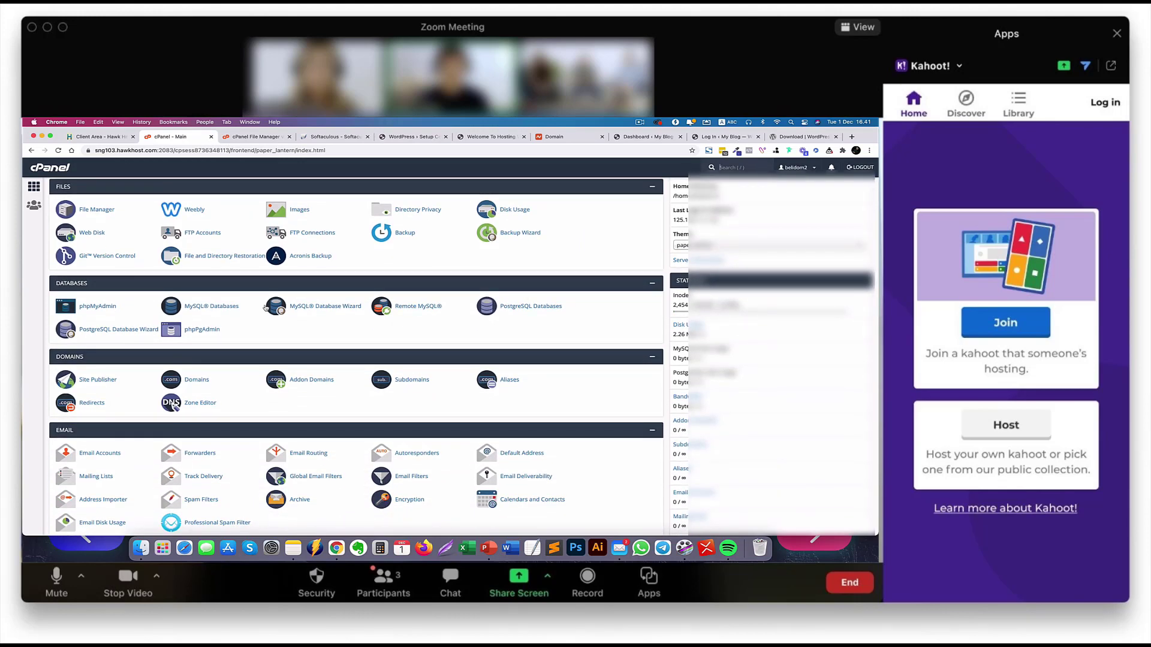
{"action": "left_click", "coordinate": [314, 307]}
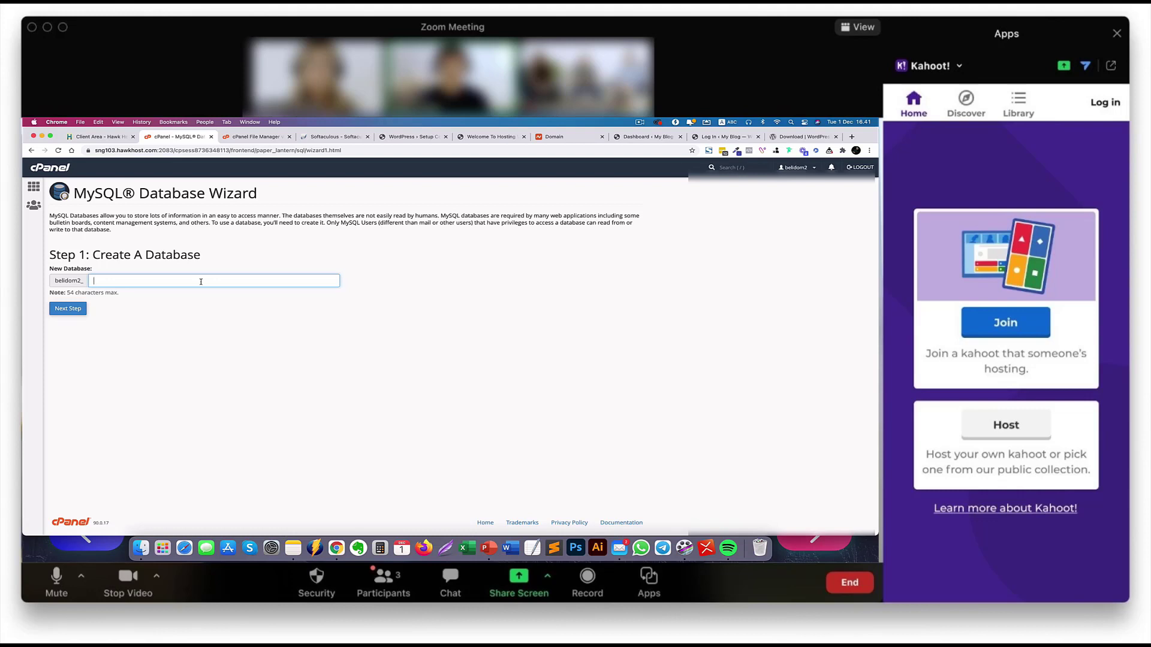
{"action": "type", "text": "utama"}
{"action": "left_click", "coordinate": [67, 308]}
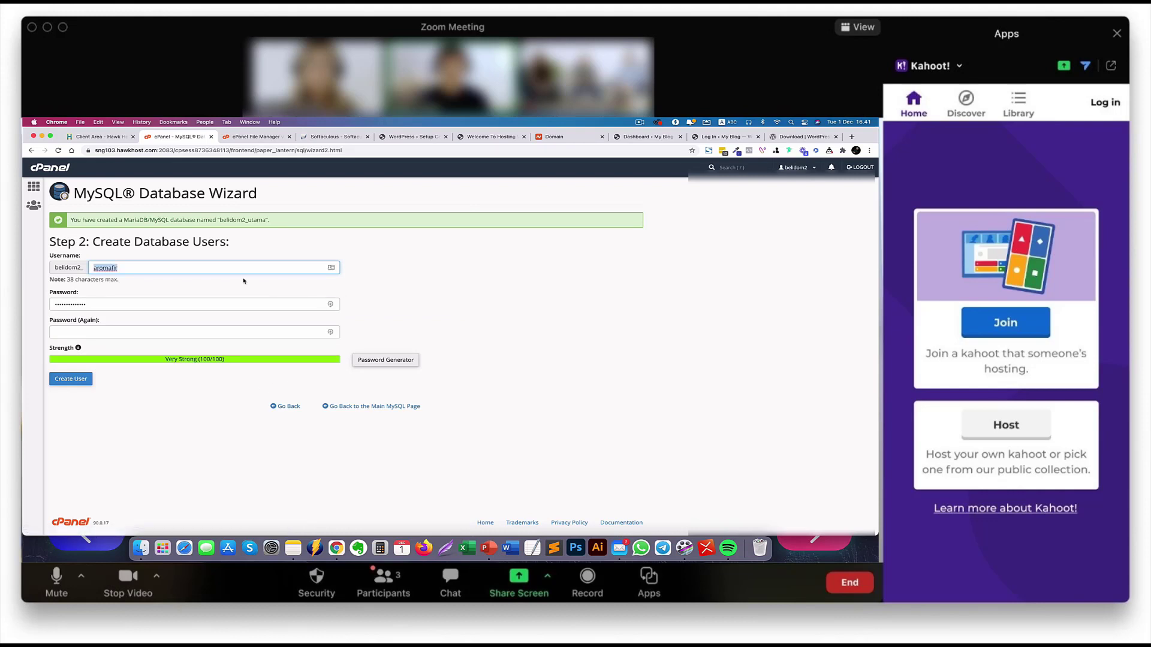
Enter database username utama with the prefilled password cleared, and open TextEdit for notes
{"action": "type", "text": "utama"}
{"action": "key", "text": "Tab"}
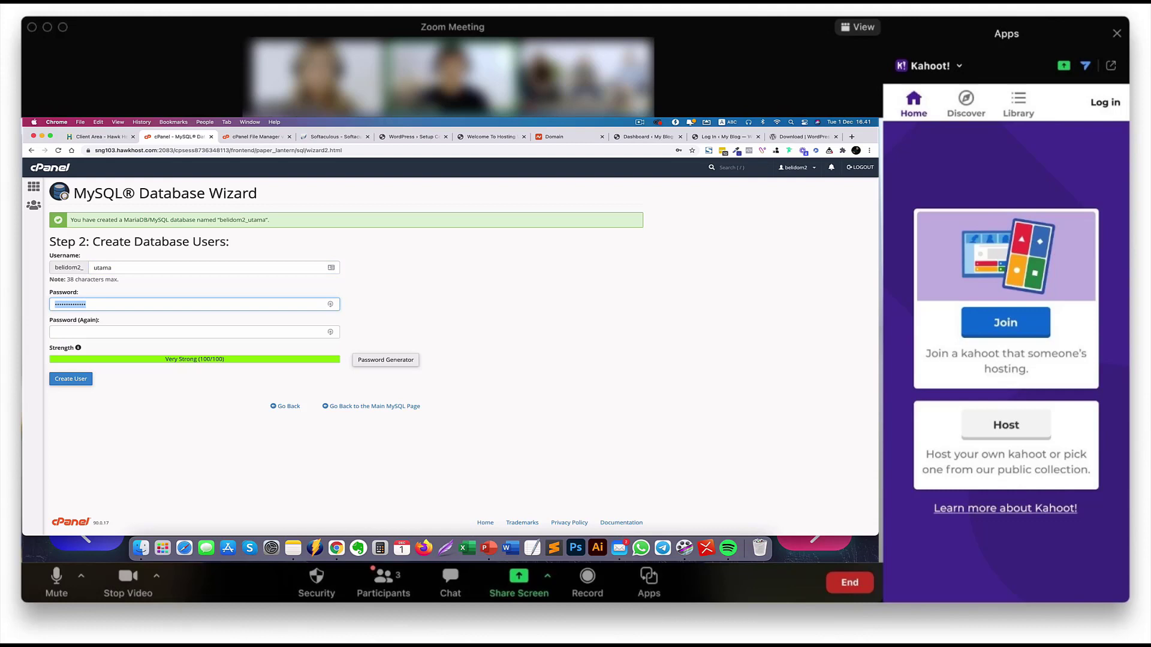
{"action": "key", "text": "BackSpace"}
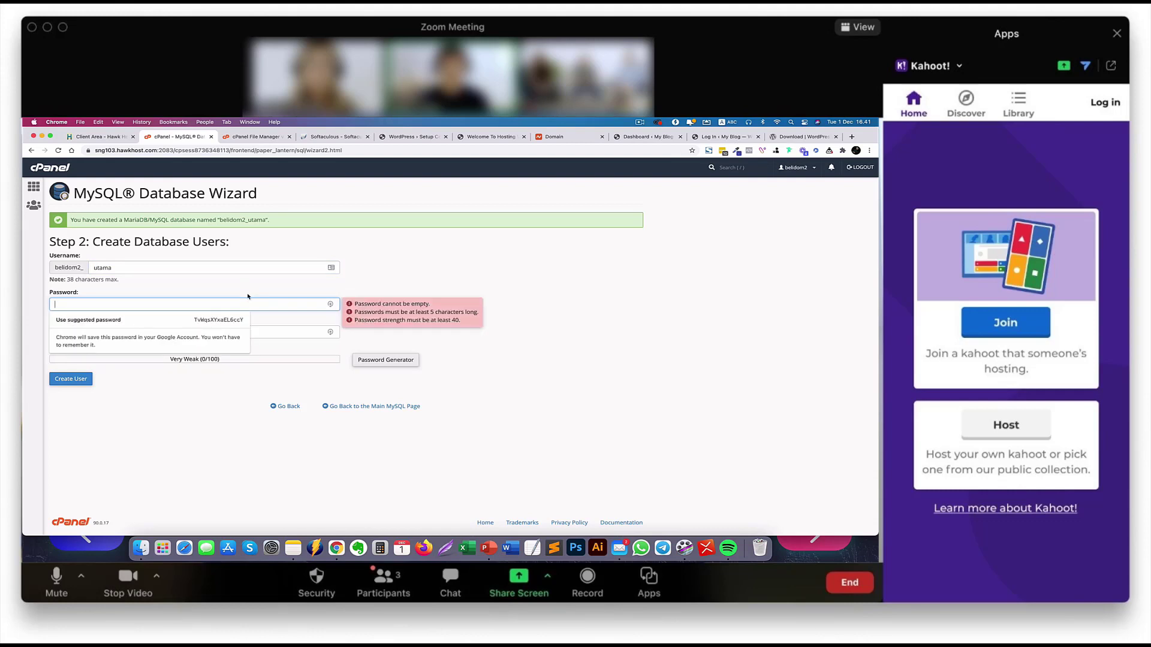
{"action": "left_click", "coordinate": [532, 548]}
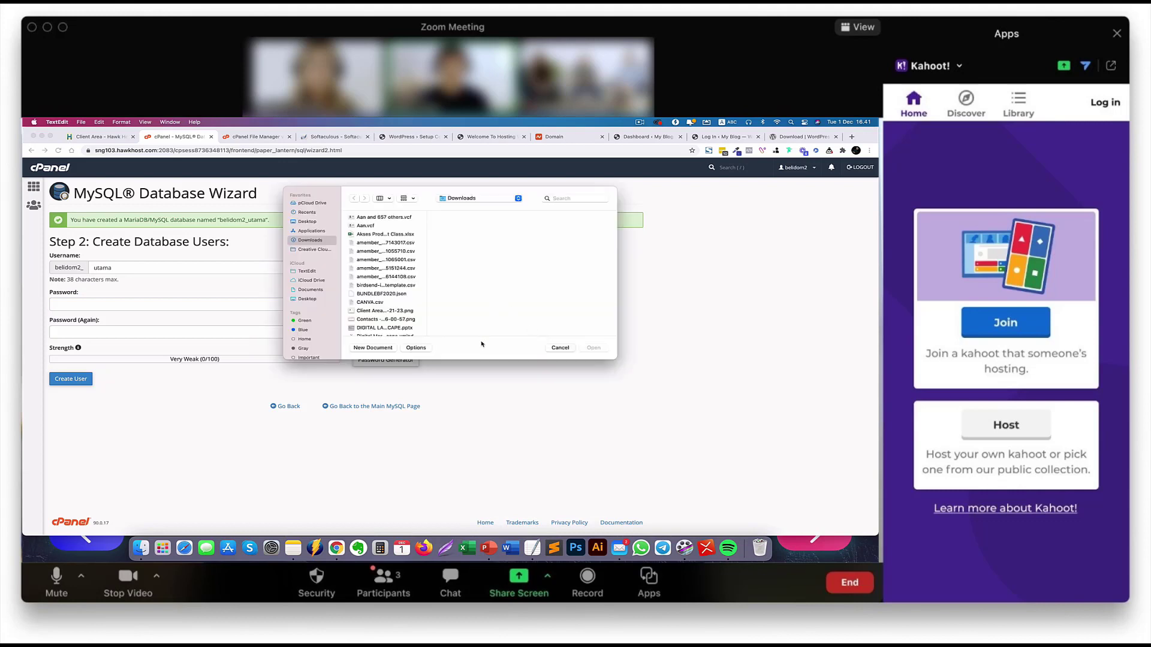
Start a blank TextEdit note and fill cPanel's password fields with a suggested strong password
{"action": "left_click", "coordinate": [373, 348]}
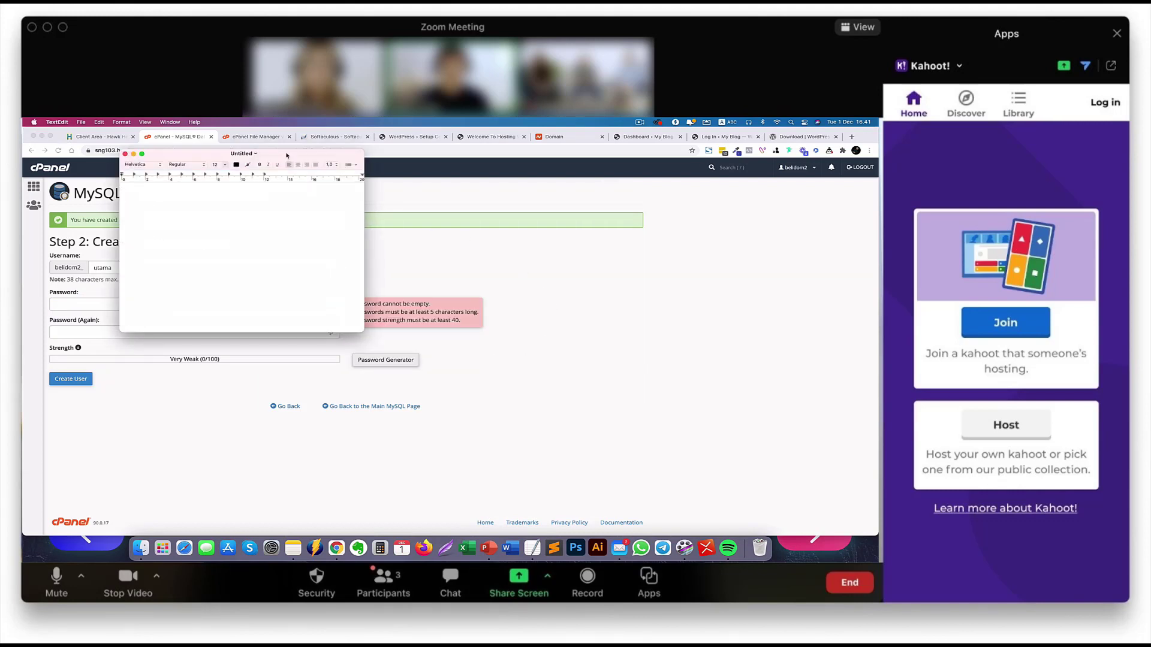
{"action": "left_click_drag", "start_coordinate": [287, 155], "coordinate": [295, 302]}
{"action": "left_click", "coordinate": [118, 287]}
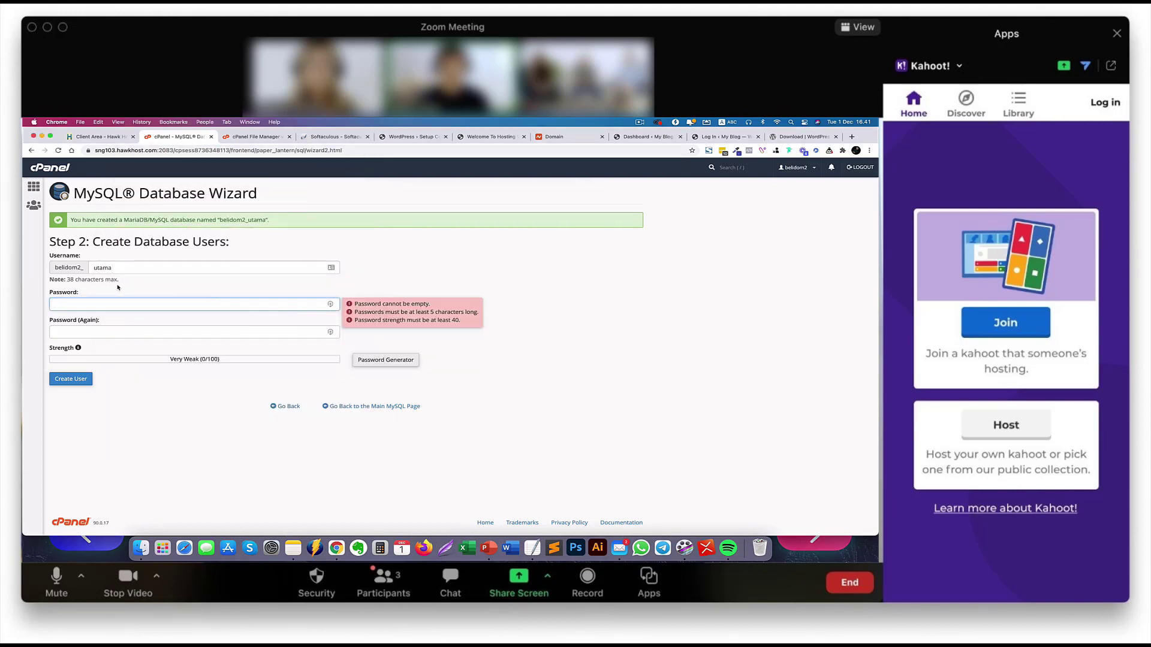
{"action": "left_click", "coordinate": [108, 304]}
{"action": "left_click", "coordinate": [150, 319]}
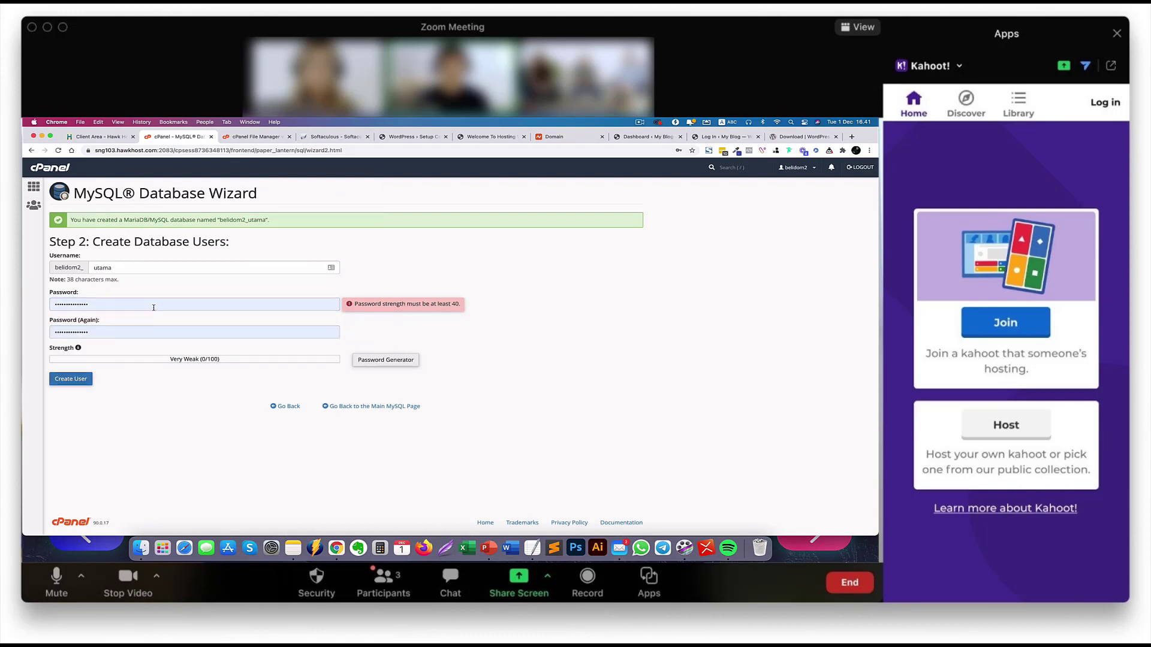
{"action": "left_click", "coordinate": [238, 417]}
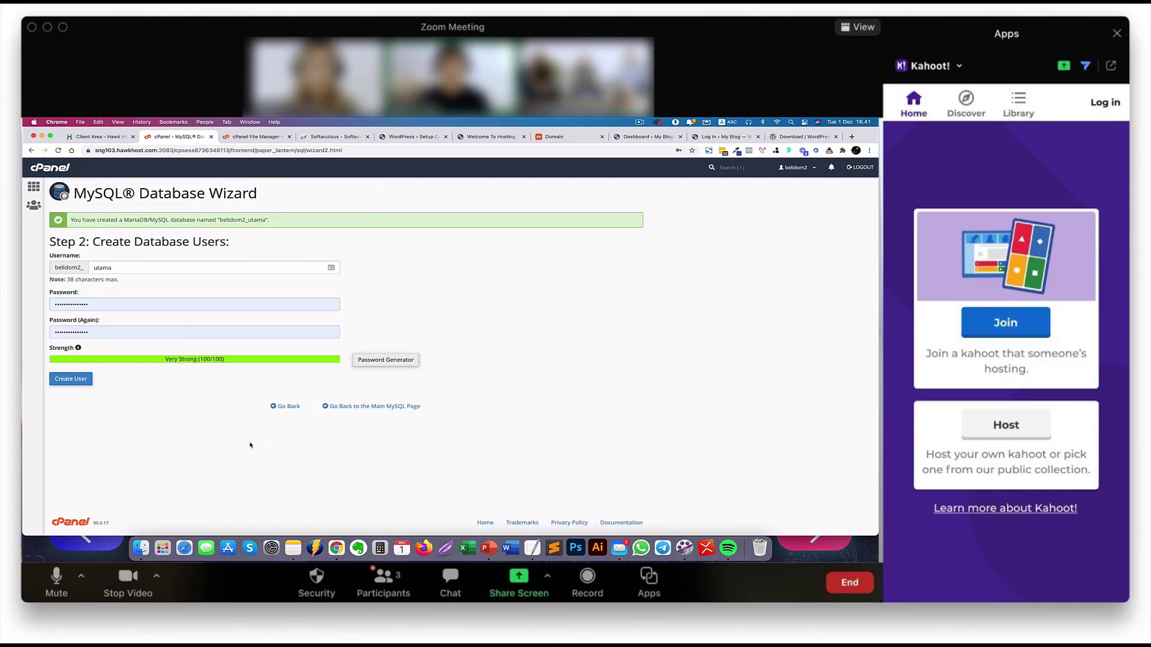
{"action": "left_click", "coordinate": [532, 548]}
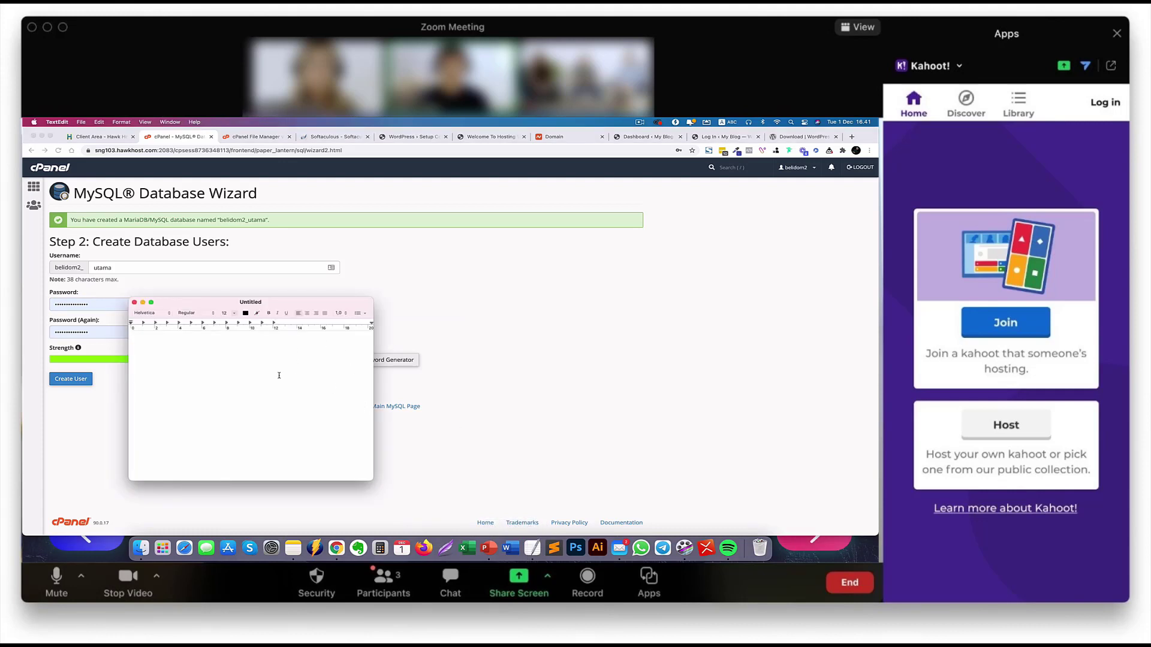
{"action": "key", "text": "Return"}
{"action": "key", "text": "Return"}
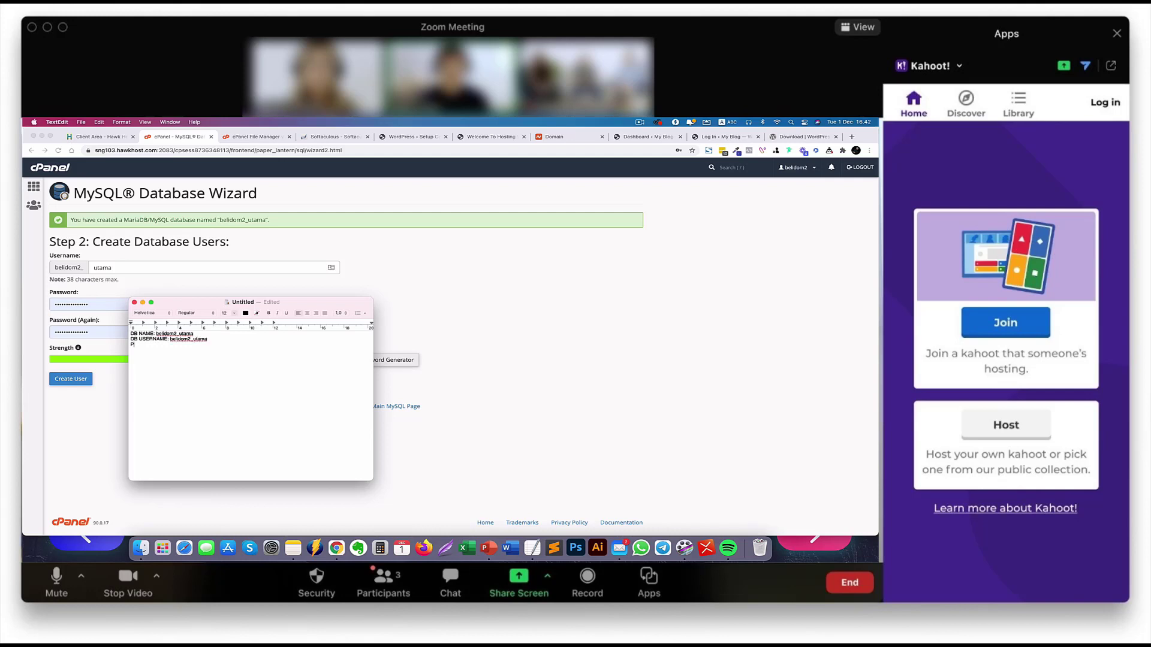
Enlarge all the note text to 24 then 48 point and widen the note window
{"action": "key", "text": "super+a"}
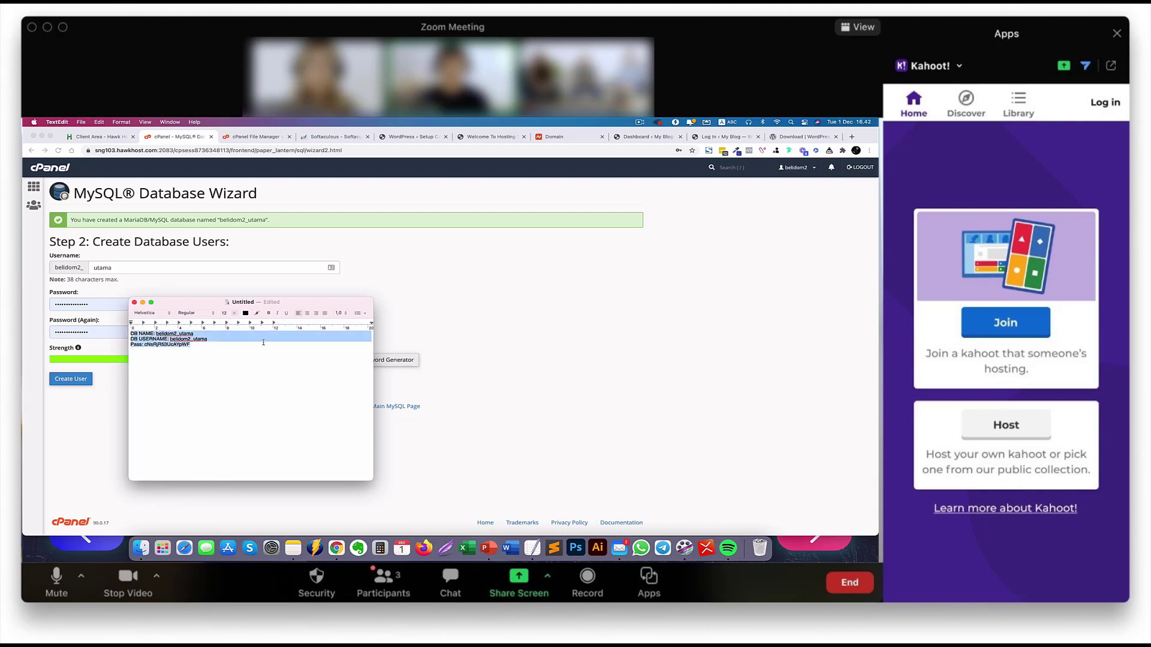
{"action": "left_click", "coordinate": [235, 314]}
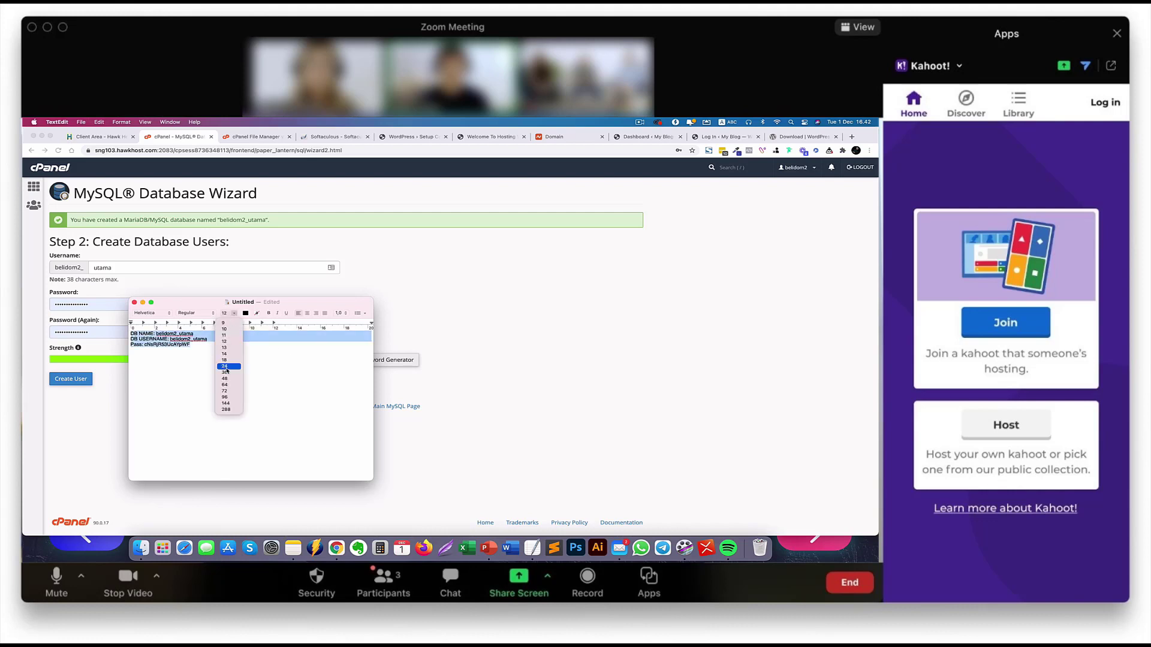
{"action": "left_click", "coordinate": [224, 365]}
{"action": "left_click", "coordinate": [318, 379]}
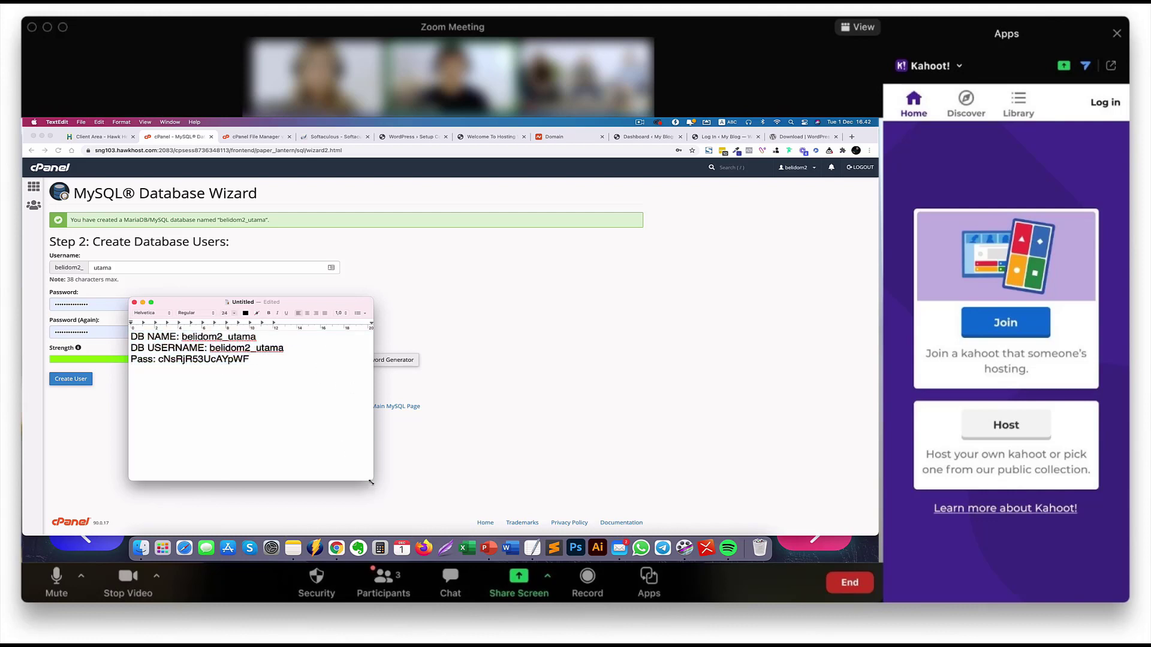
{"action": "left_click_drag", "start_coordinate": [371, 482], "coordinate": [470, 495]}
{"action": "key", "text": "super+a"}
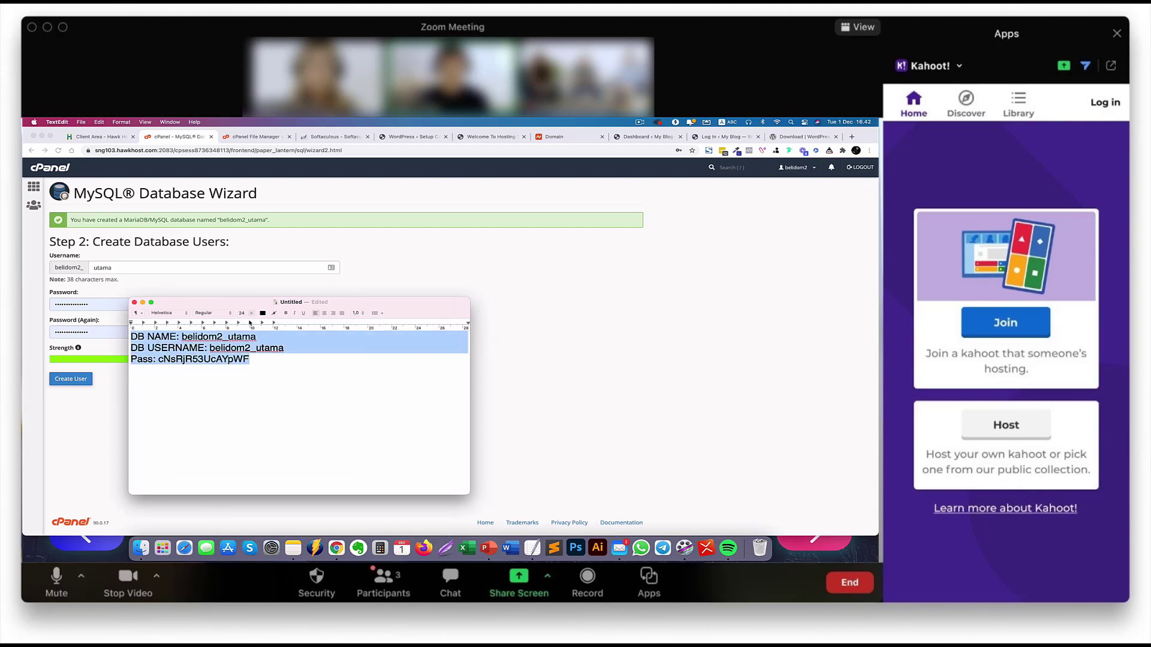
{"action": "left_click", "coordinate": [251, 314]}
{"action": "left_click", "coordinate": [243, 378]}
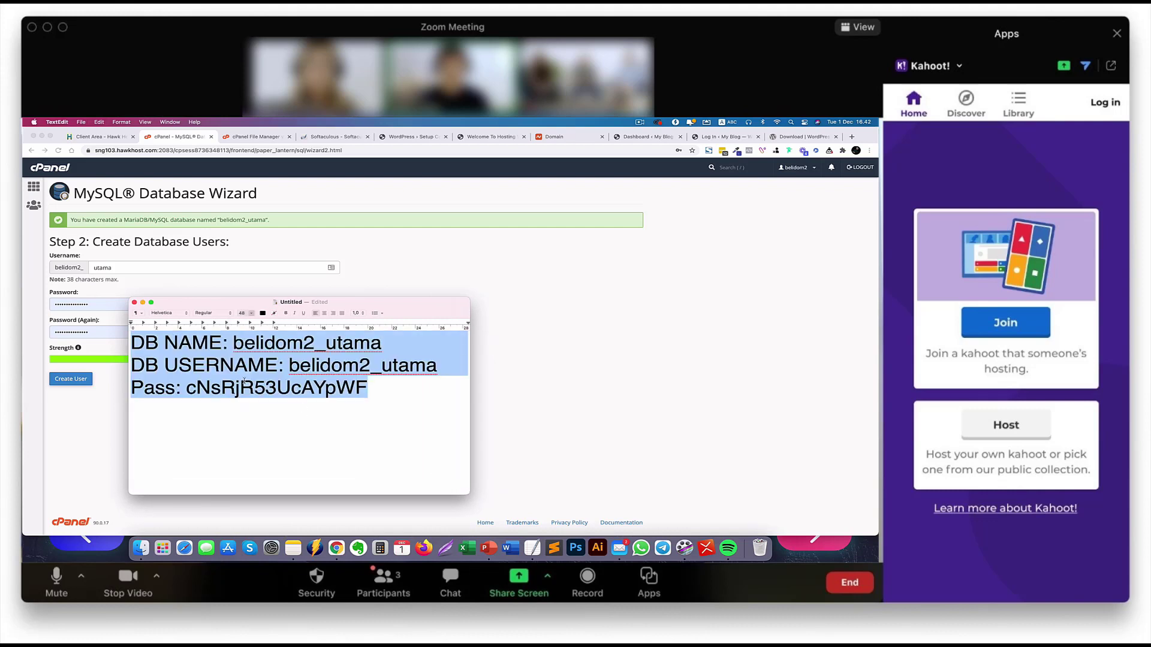
{"action": "left_click", "coordinate": [352, 411]}
{"action": "left_click", "coordinate": [76, 465]}
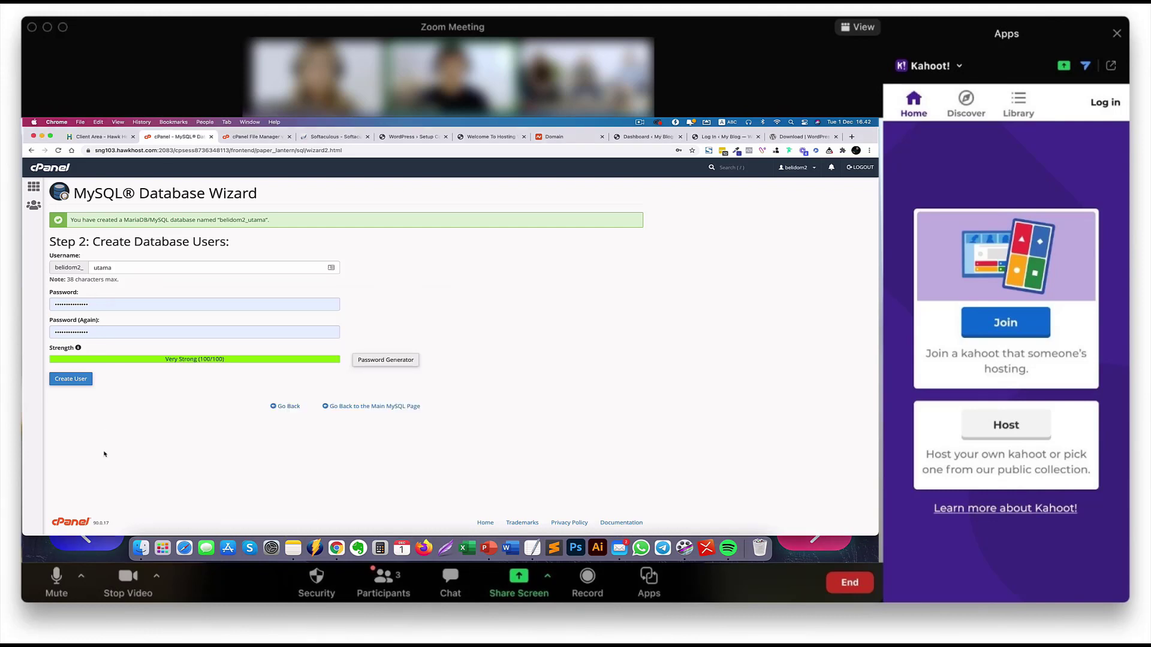
Create user belidom2_utama and grant it ALL PRIVILEGES on database belidom2_utama
{"action": "left_click", "coordinate": [76, 383]}
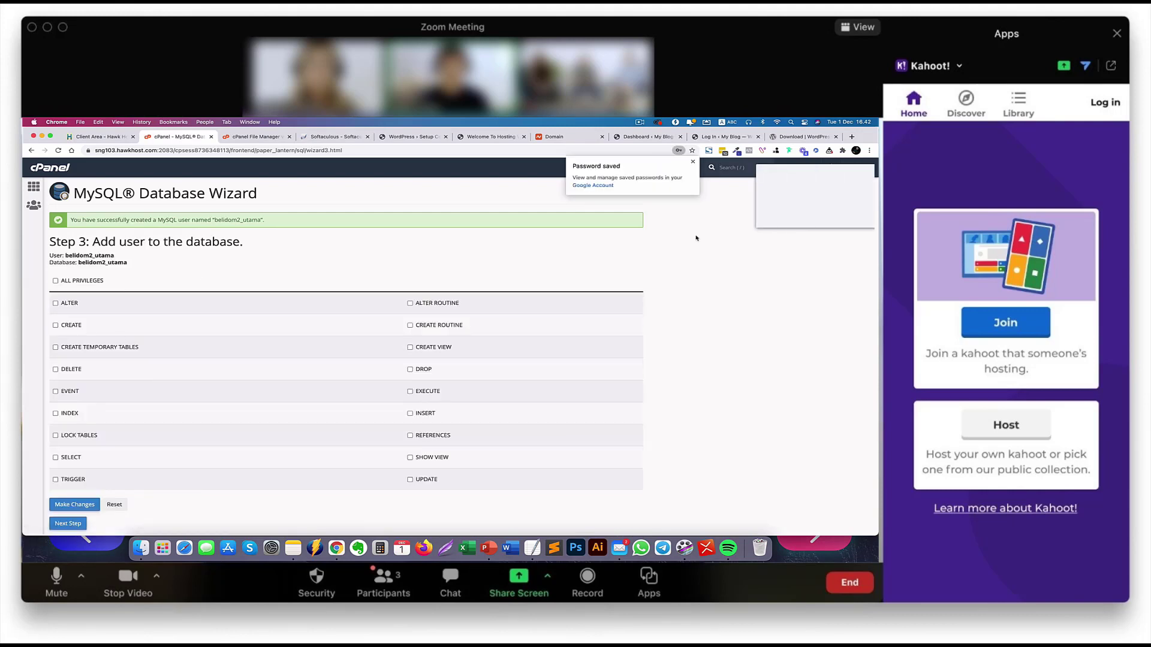
{"action": "left_click", "coordinate": [806, 217]}
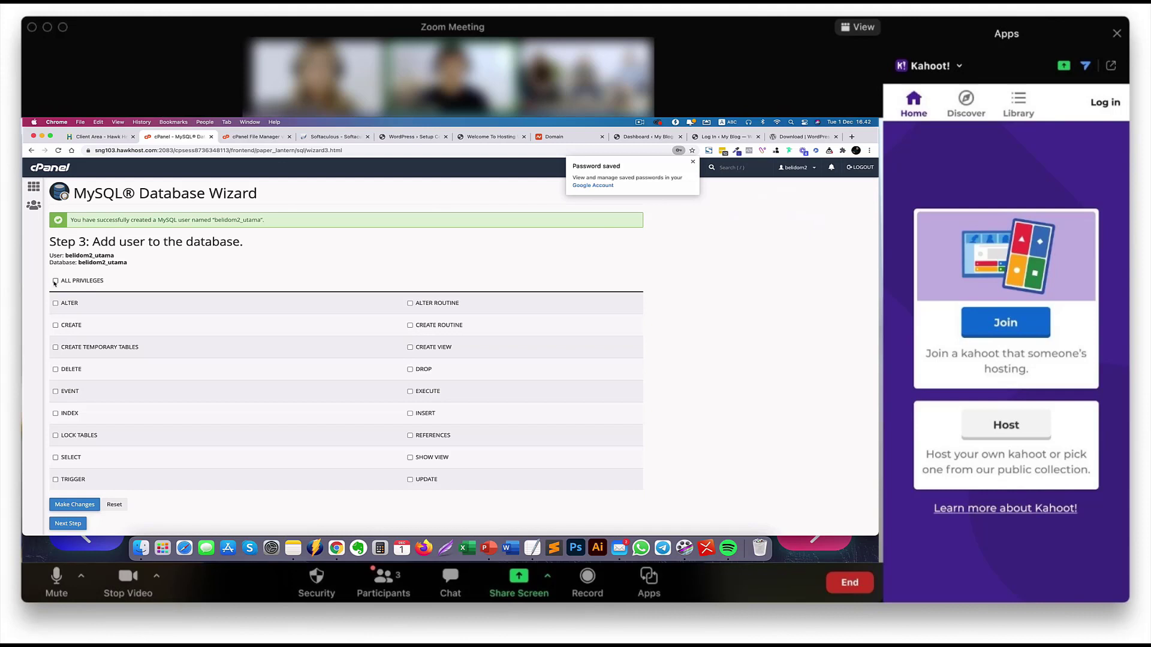
{"action": "left_click", "coordinate": [55, 281]}
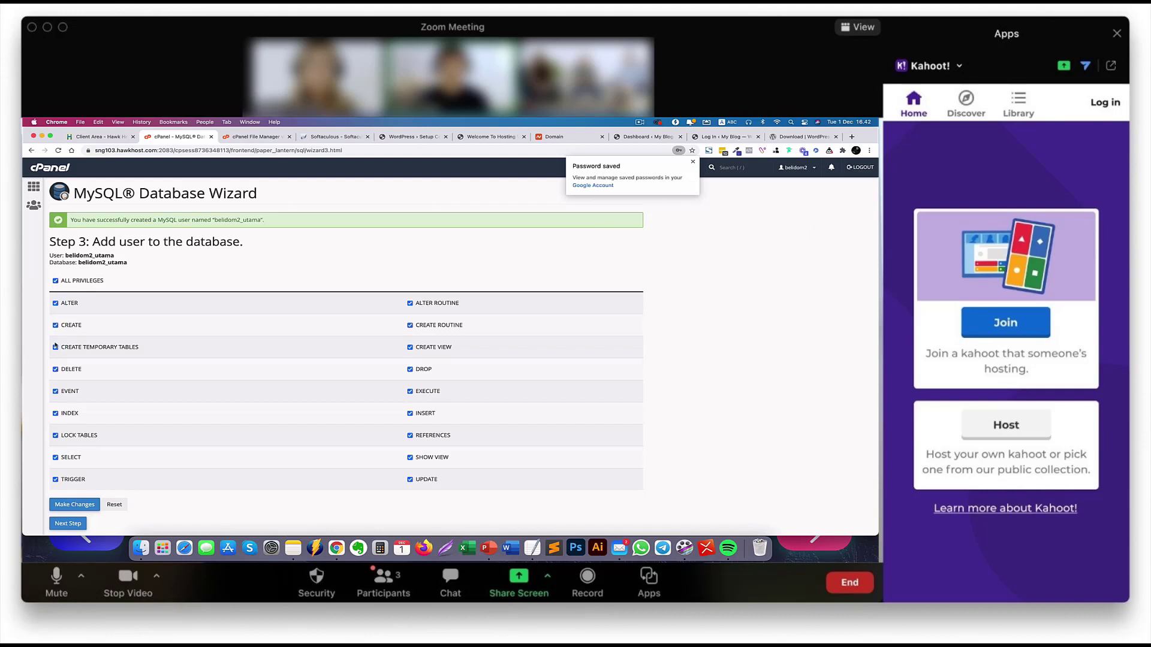
{"action": "left_click", "coordinate": [69, 527]}
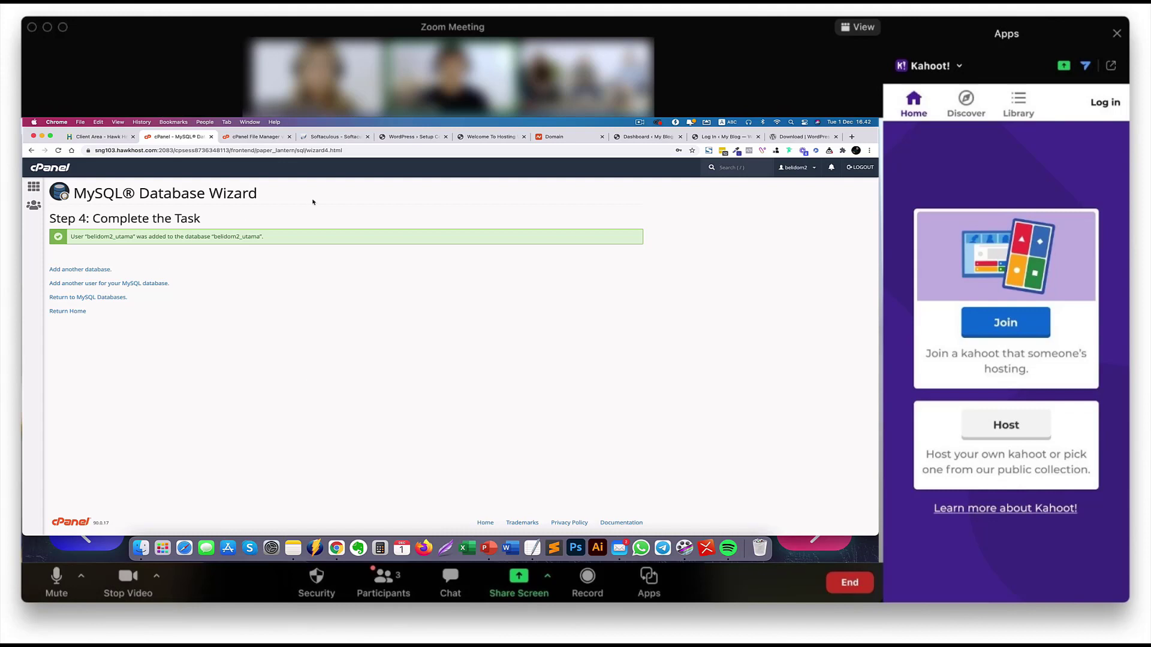
{"action": "left_click", "coordinate": [392, 138]}
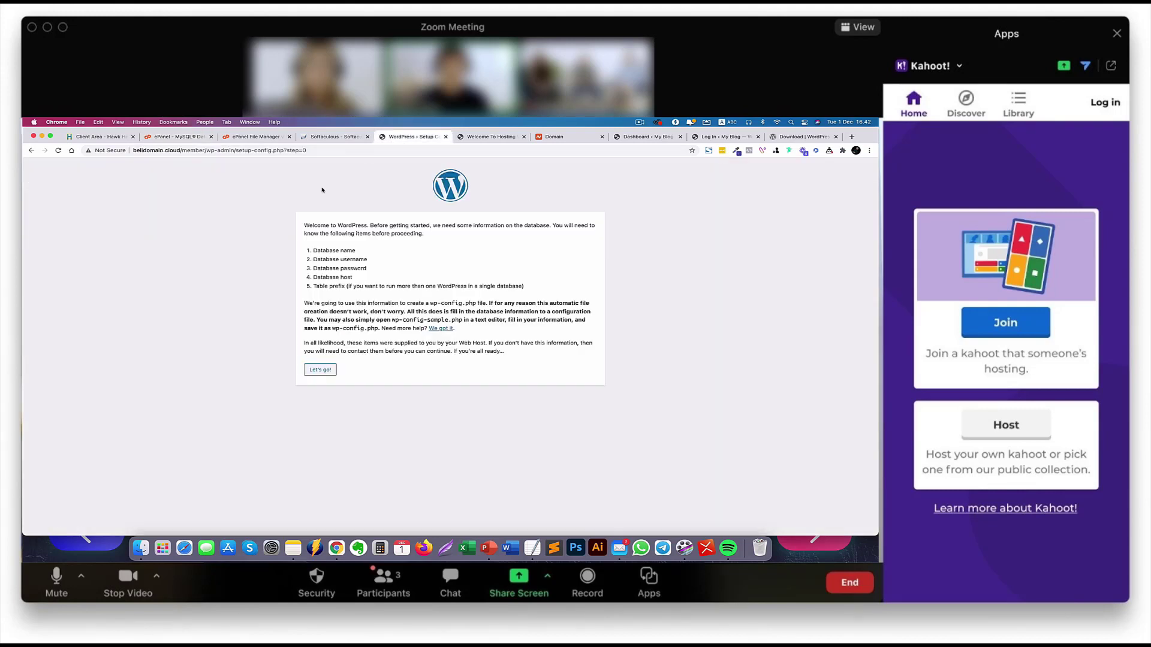
Enter belidom2_utama as both the Database Name and Username in WordPress setup
{"action": "left_click", "coordinate": [320, 370]}
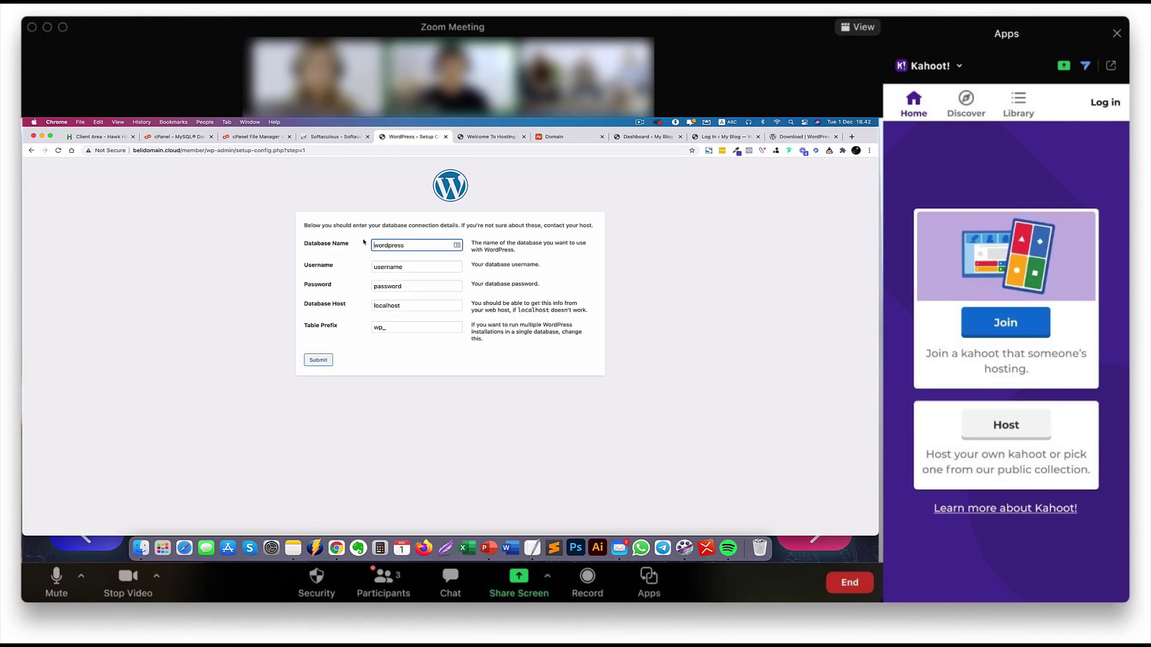
{"action": "double_click", "coordinate": [437, 245]}
{"action": "left_click", "coordinate": [532, 548]}
{"action": "left_click_drag", "start_coordinate": [382, 342], "coordinate": [235, 346]}
{"action": "right_click", "coordinate": [250, 344]}
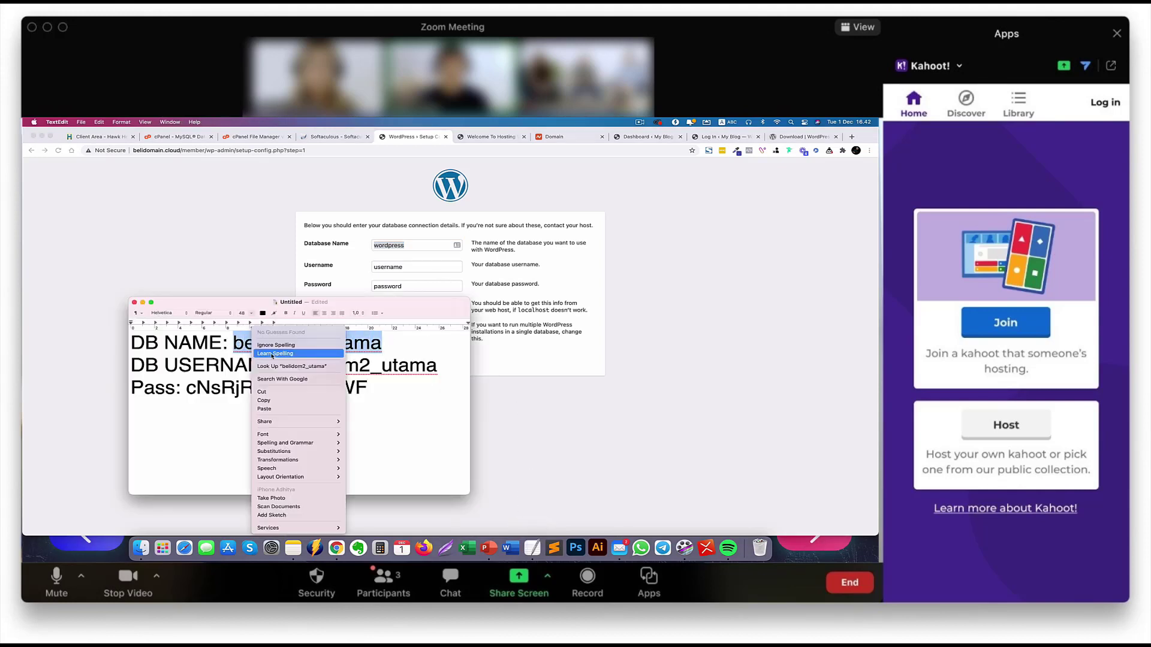
{"action": "left_click", "coordinate": [271, 400]}
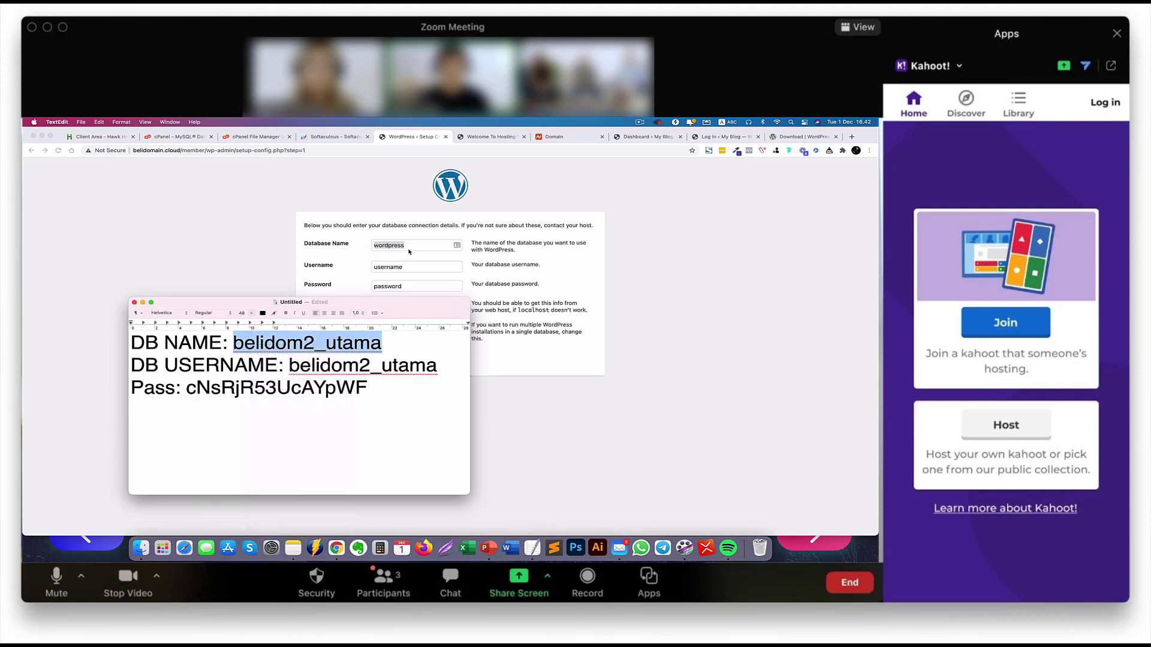
{"action": "left_click", "coordinate": [413, 245]}
{"action": "key", "text": "super+v"}
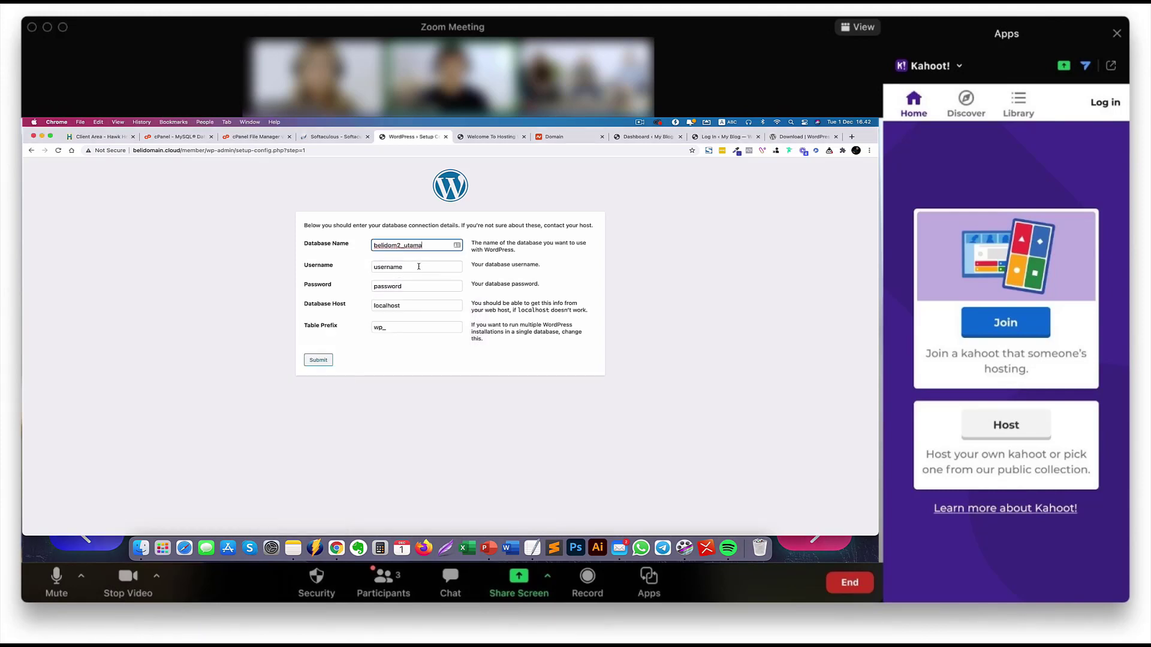
{"action": "left_click_drag", "start_coordinate": [418, 267], "coordinate": [345, 268]}
{"action": "key", "text": "super+v"}
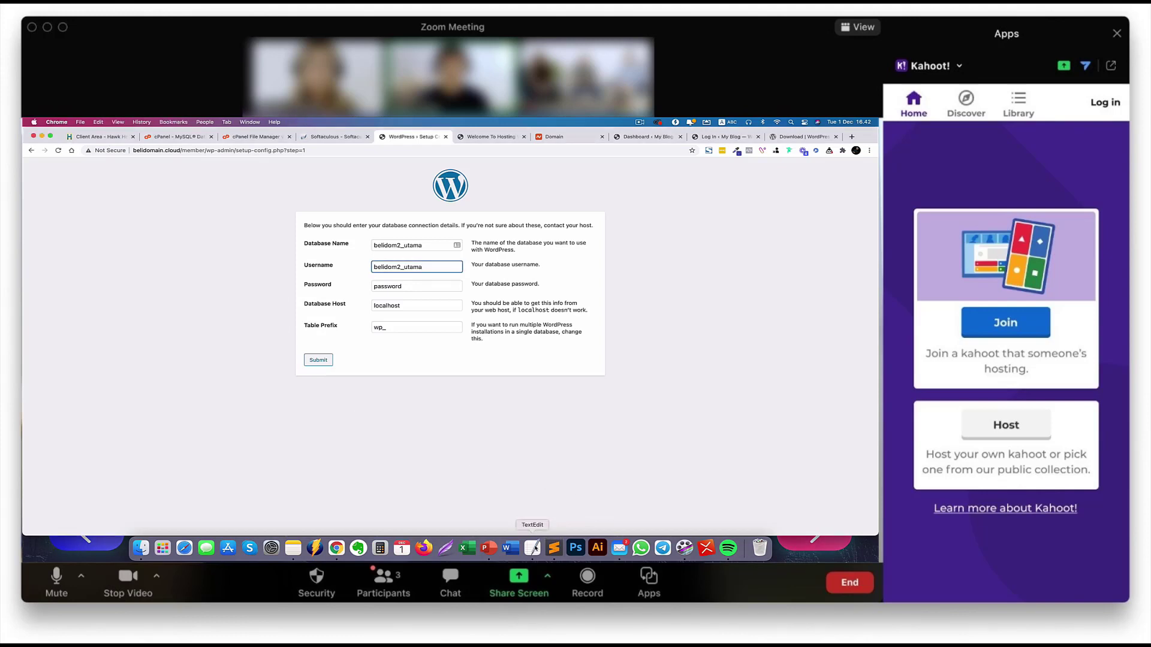
Paste the generated database password from the note and submit the connection details
{"action": "left_click", "coordinate": [533, 548]}
{"action": "left_click_drag", "start_coordinate": [368, 388], "coordinate": [186, 392]}
{"action": "key", "text": "super+Tab"}
{"action": "double_click", "coordinate": [429, 287]}
{"action": "key", "text": "super+v"}
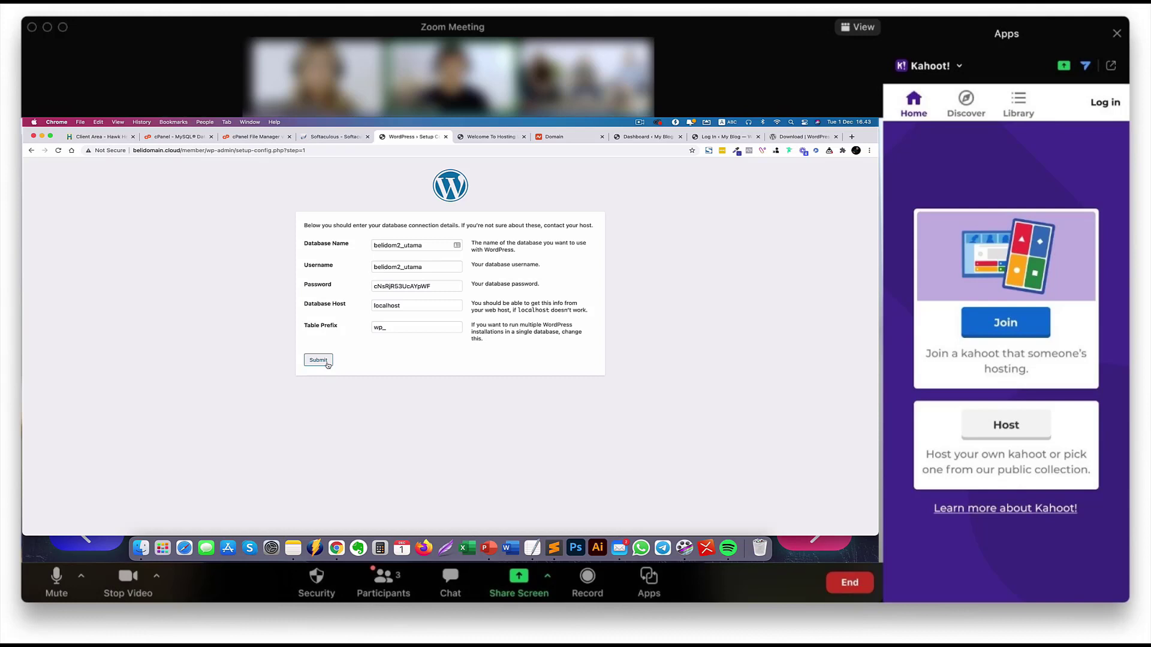
{"action": "left_click", "coordinate": [318, 361]}
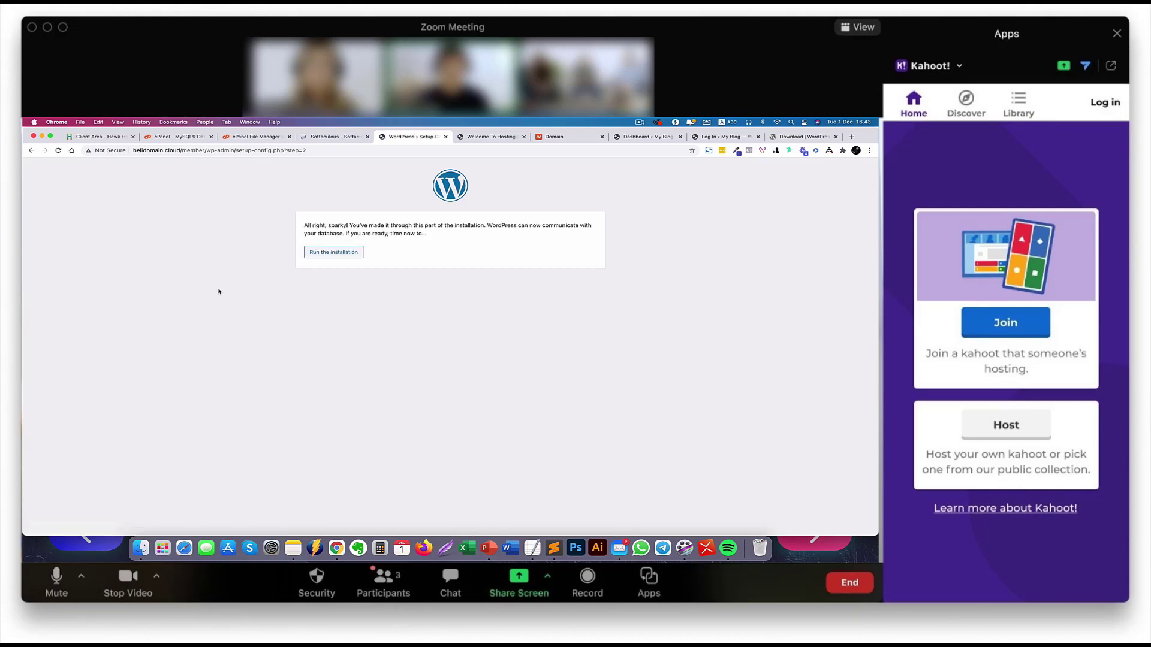
Set the site title to 'Tutorial Wordpress' and the admin username to 'admin'
{"action": "left_click", "coordinate": [331, 255]}
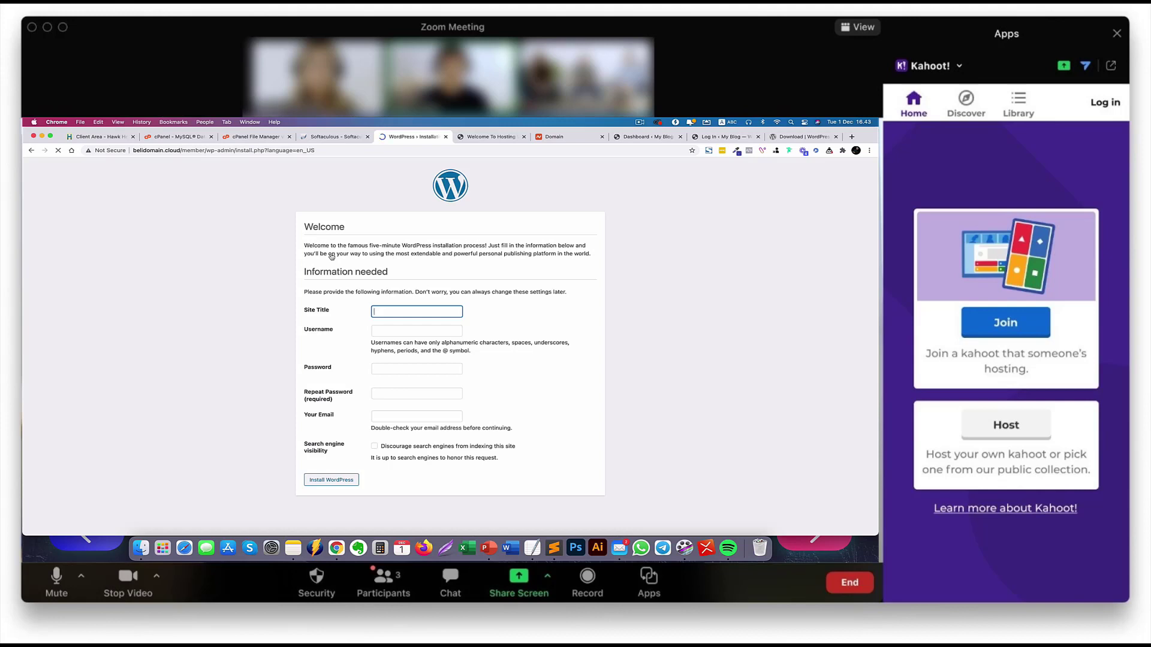
{"action": "type", "text": "Tutorial Domai"}
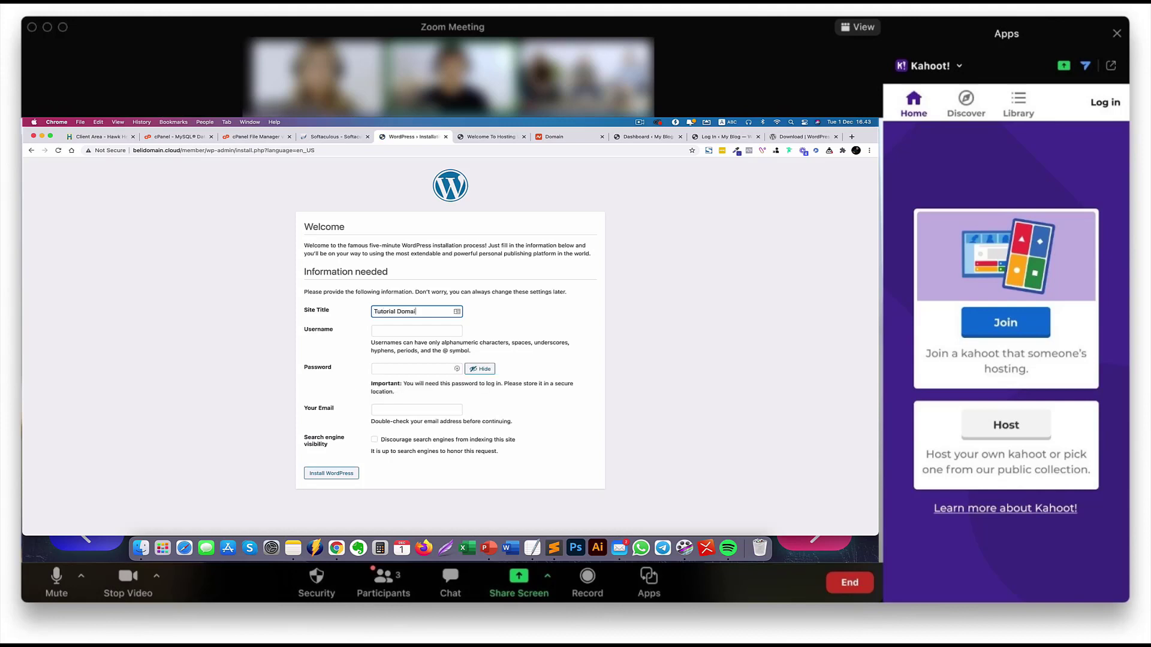
{"action": "key", "text": "BackSpace"}
{"action": "key", "text": "BackSpace"}
{"action": "key", "text": "BackSpace"}
{"action": "key", "text": "BackSpace"}
{"action": "key", "text": "BackSpace"}
{"action": "type", "text": "Word"}
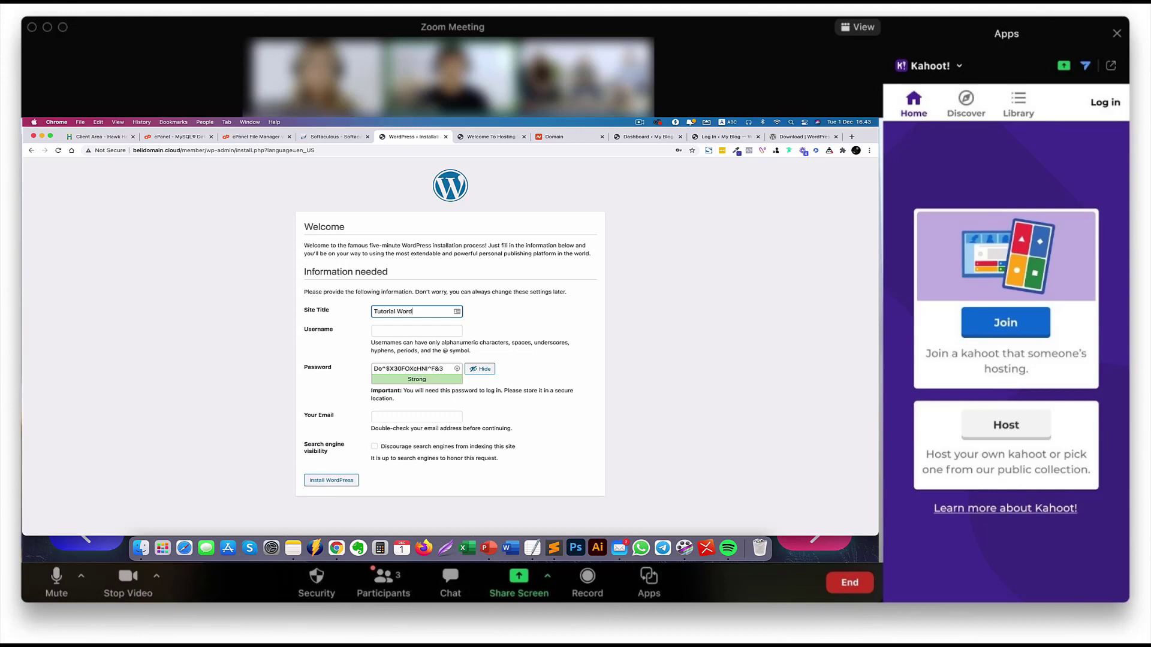
{"action": "type", "text": "press"}
{"action": "key", "text": "Tab"}
{"action": "type", "text": "admin"}
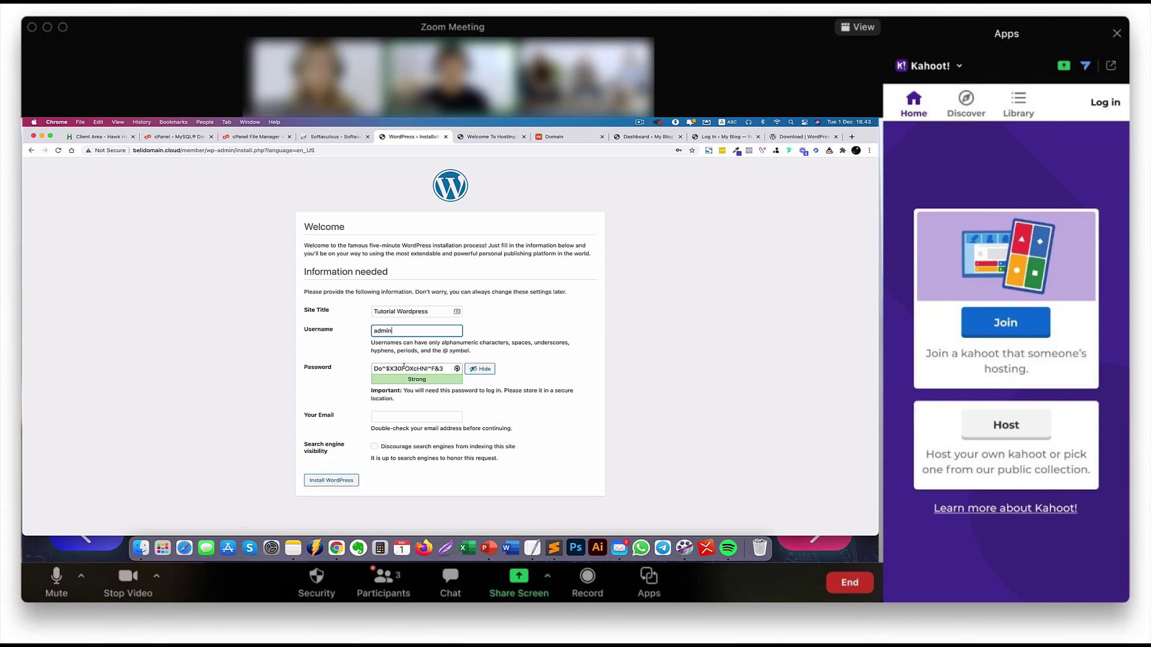
{"action": "key", "text": "Tab"}
Record the WP admin username and generated admin password in the credentials note
{"action": "left_click", "coordinate": [531, 548]}
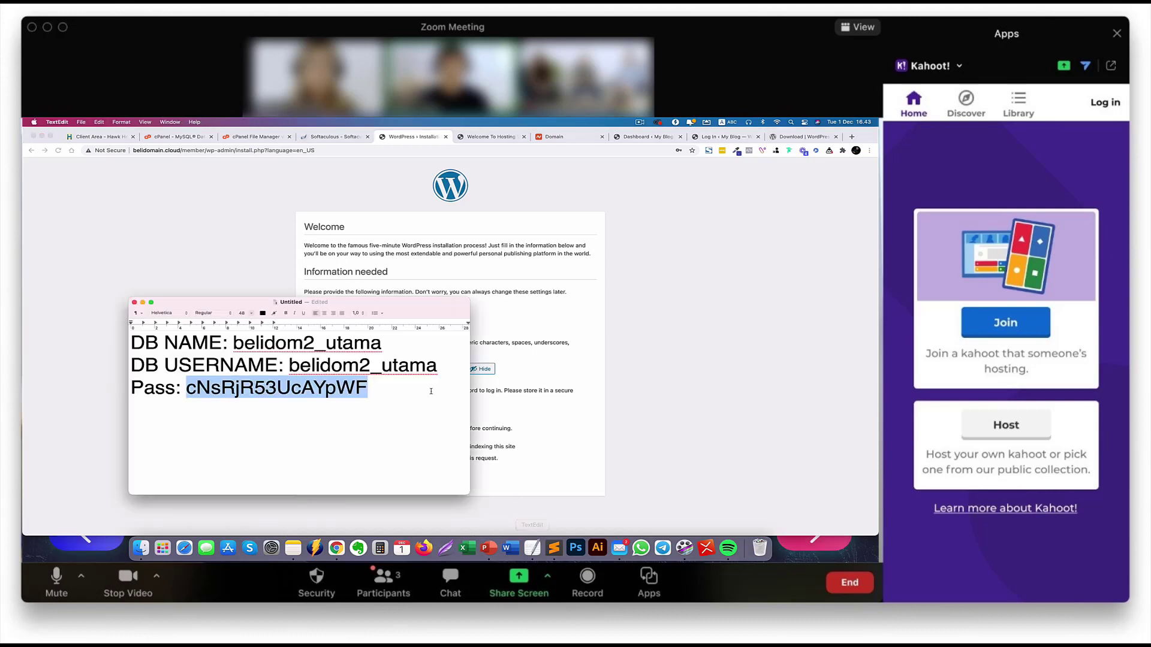
{"action": "left_click", "coordinate": [388, 395]}
{"action": "key", "text": "Return"}
{"action": "key", "text": "Return"}
{"action": "type", "text": "WP:\""}
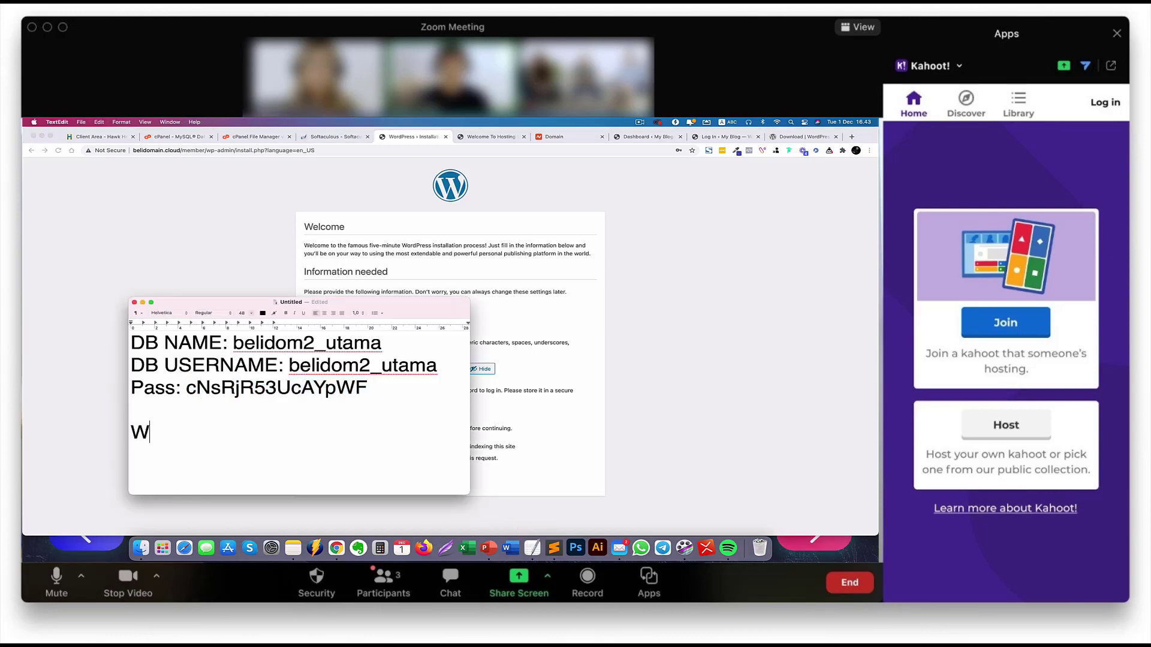
{"action": "key", "text": "BackSpace"}
{"action": "key", "text": "BackSpace"}
{"action": "key", "text": "Return"}
{"action": "type", "text": "Admin"}
{"action": "key", "text": "Return"}
{"action": "key", "text": "super+v"}
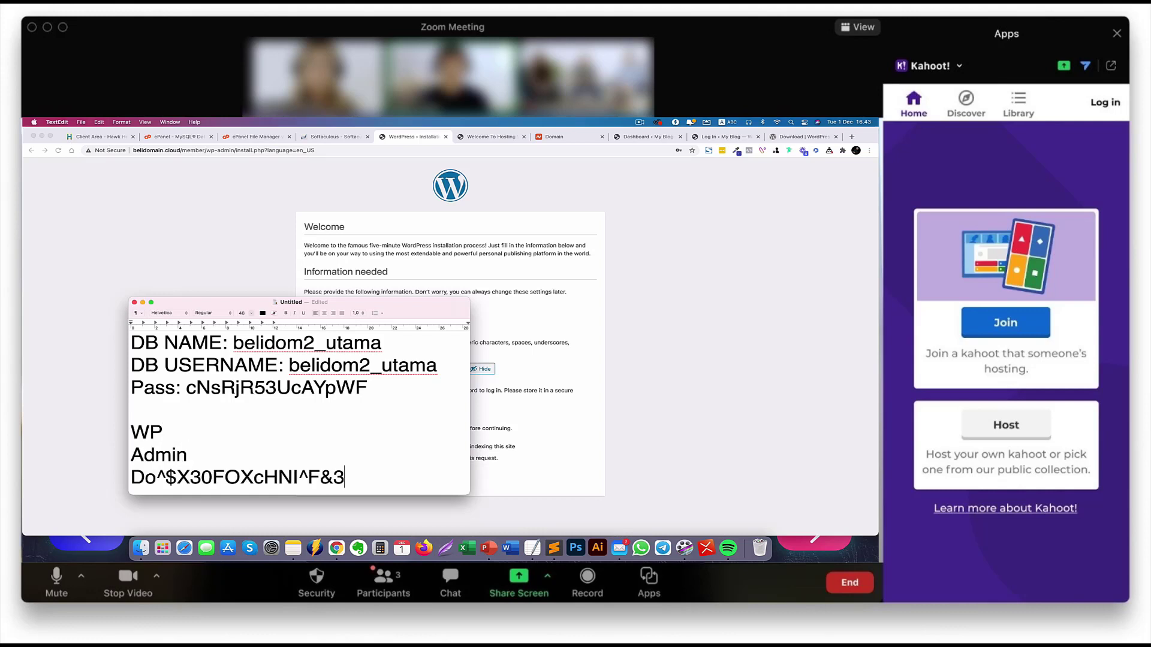
Fill in the suggested admin e-mail address and install WordPress
{"action": "left_click", "coordinate": [655, 391]}
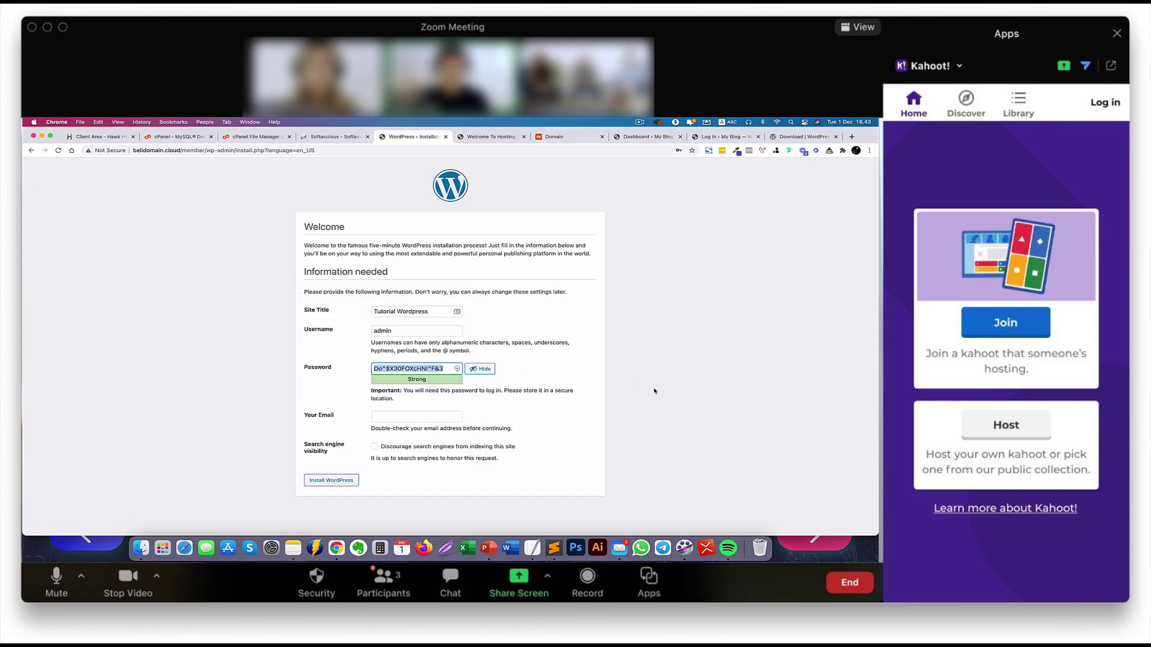
{"action": "left_click", "coordinate": [428, 418]}
{"action": "left_click", "coordinate": [407, 431]}
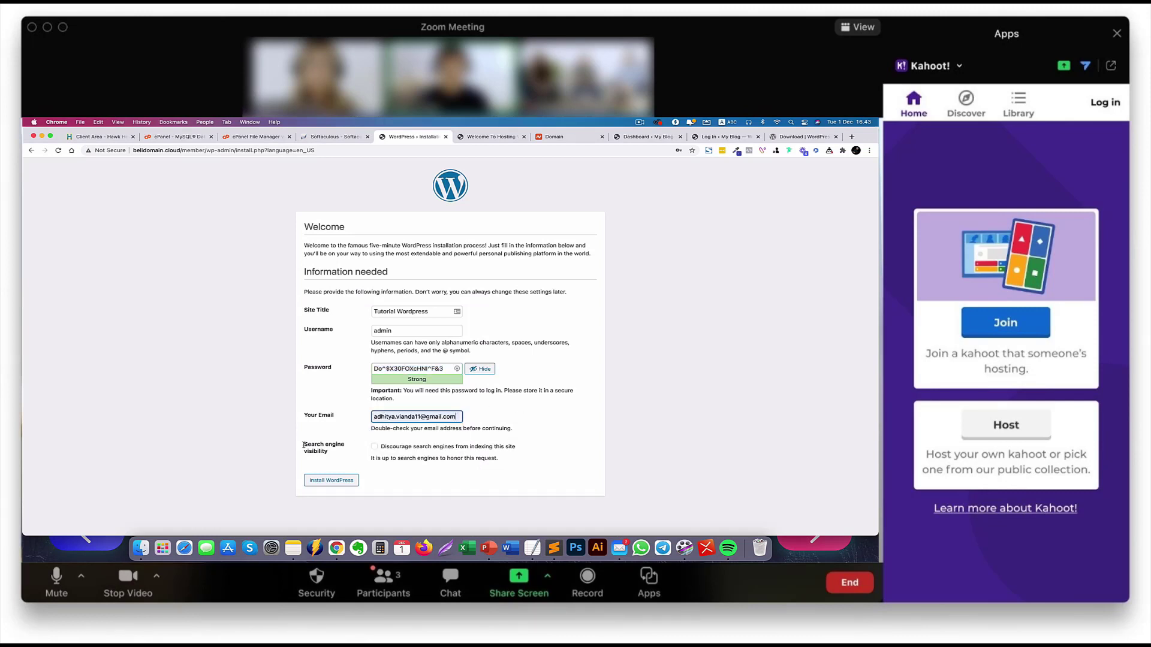
{"action": "left_click_drag", "start_coordinate": [303, 449], "coordinate": [336, 451]}
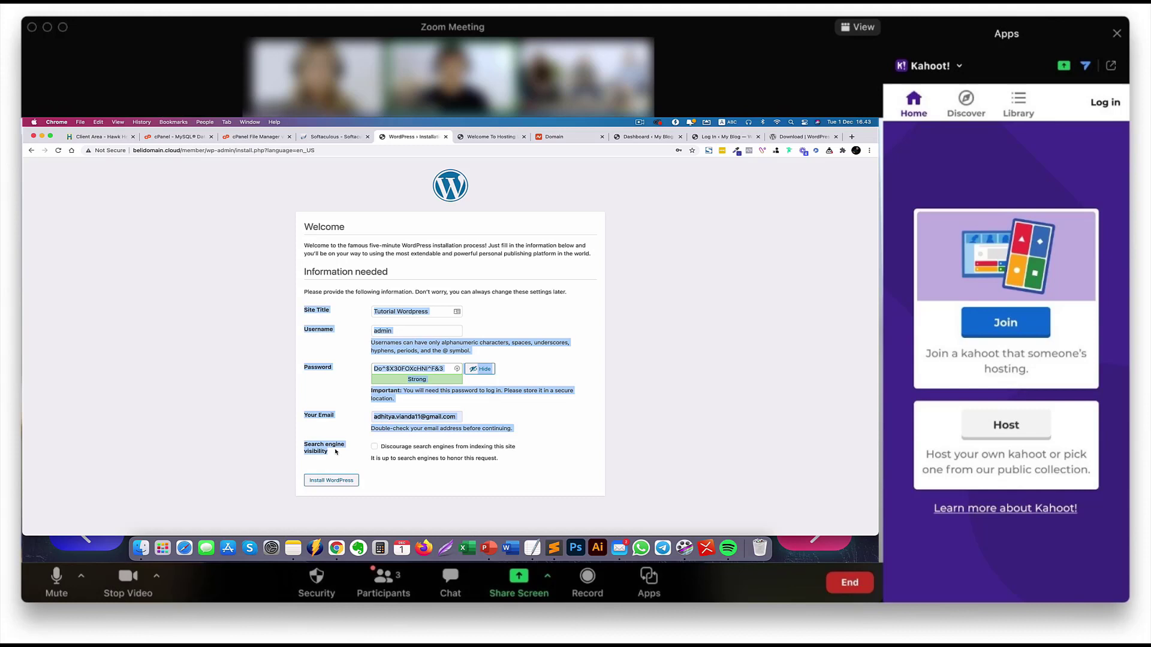
{"action": "left_click", "coordinate": [261, 418]}
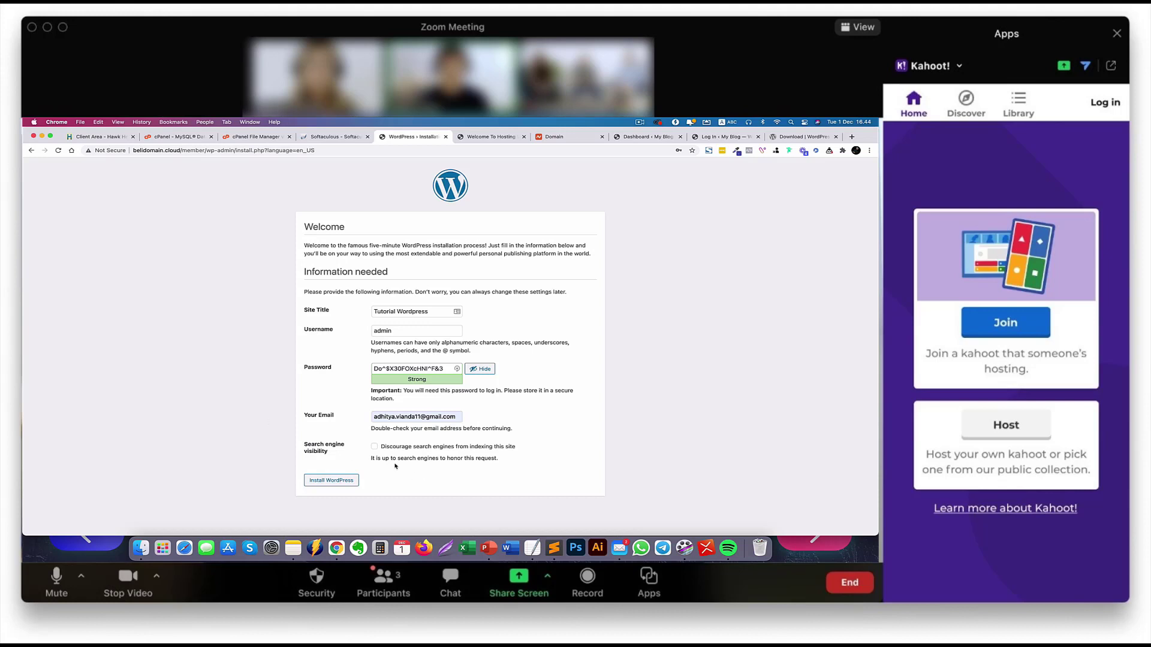
{"action": "left_click", "coordinate": [329, 481]}
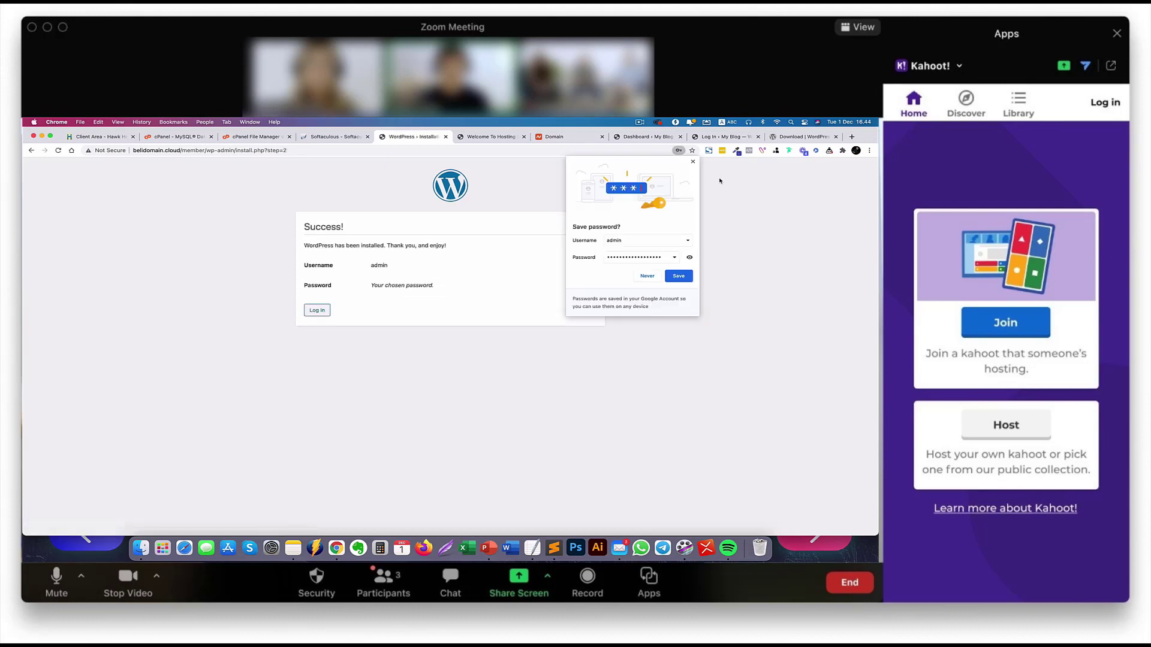
Log in to the new site as admin with the password copied from the note
{"action": "left_click", "coordinate": [693, 162]}
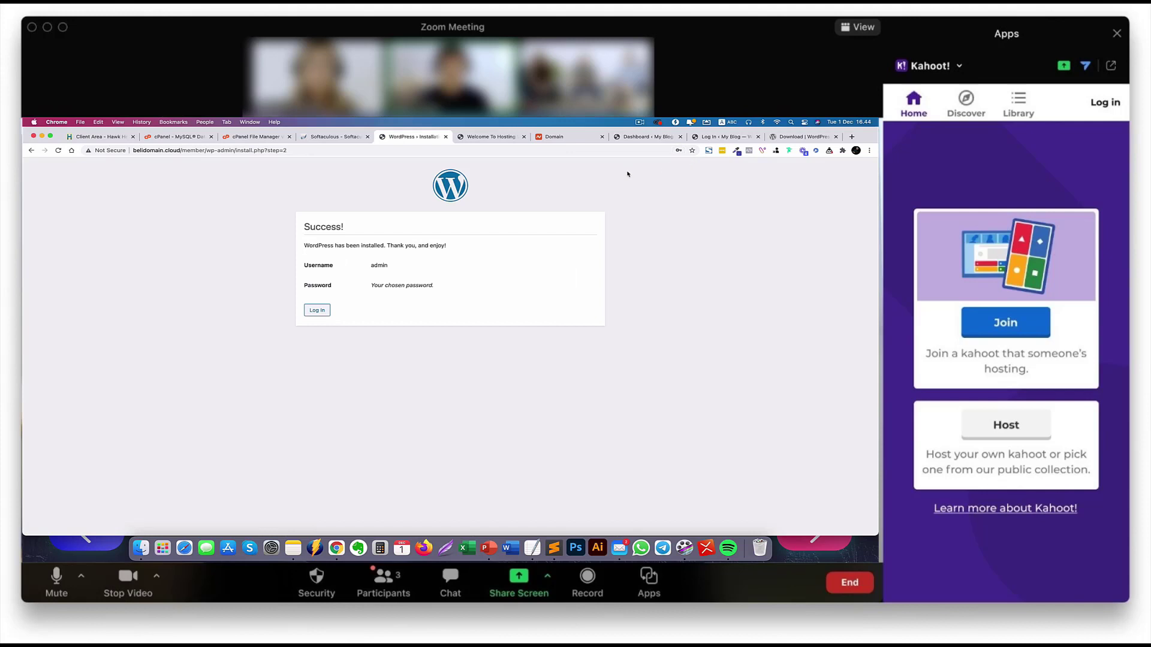
{"action": "left_click", "coordinate": [326, 310]}
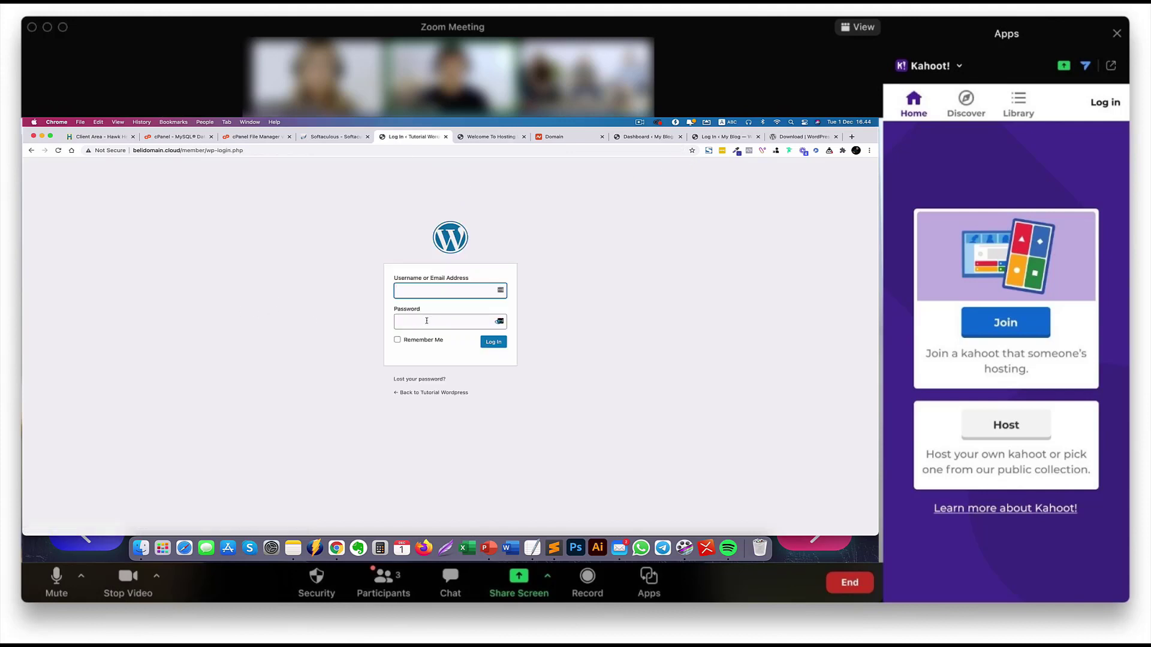
{"action": "type", "text": "admin"}
{"action": "left_click", "coordinate": [532, 548]}
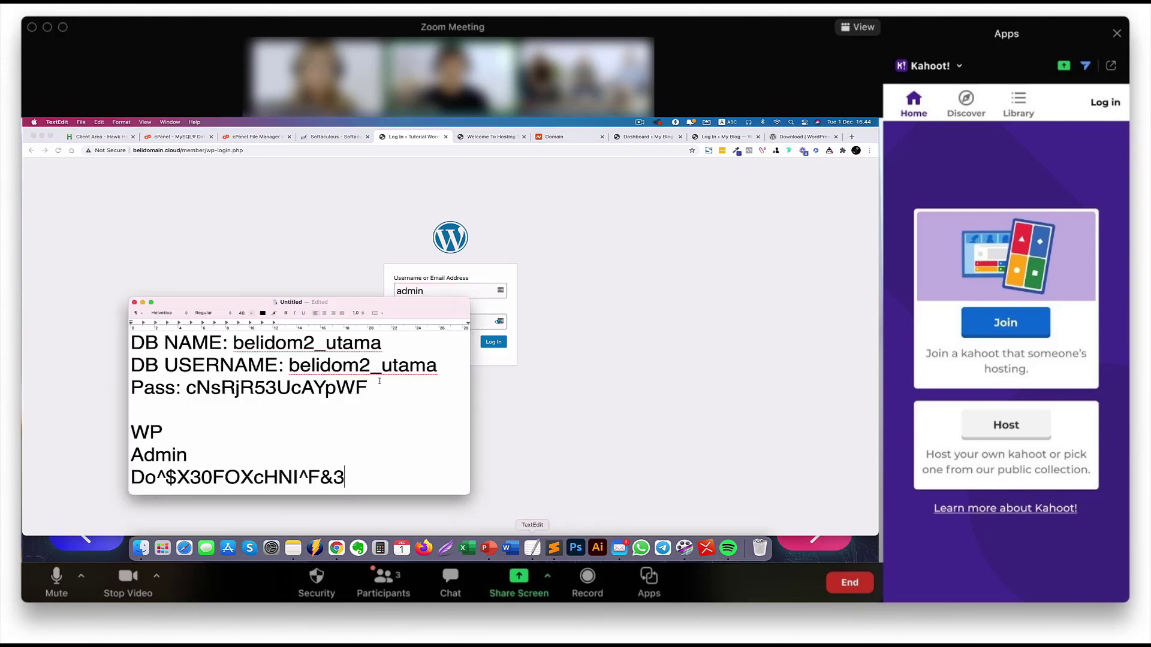
{"action": "left_click_drag", "start_coordinate": [346, 478], "coordinate": [46, 465]}
{"action": "key", "text": "super+Tab"}
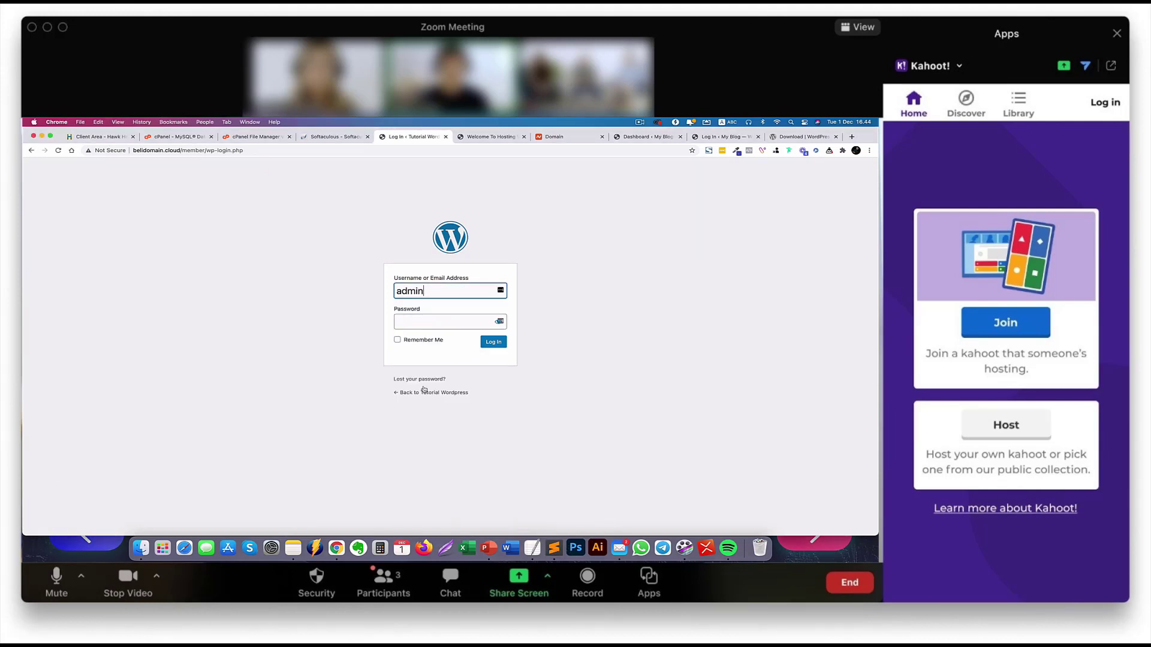
{"action": "left_click", "coordinate": [438, 325]}
{"action": "key", "text": "super+v"}
{"action": "left_click", "coordinate": [496, 344]}
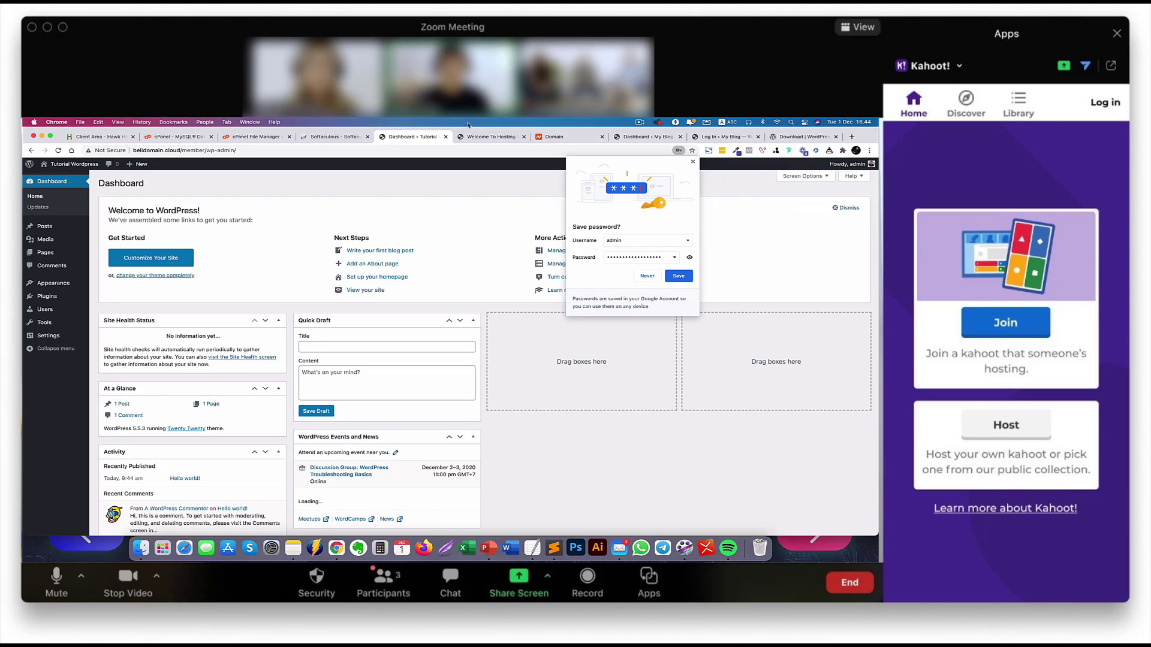
Load the member dashboard address in the Welcome To Hosting tab
{"action": "left_click", "coordinate": [359, 150]}
{"action": "left_click", "coordinate": [490, 137]}
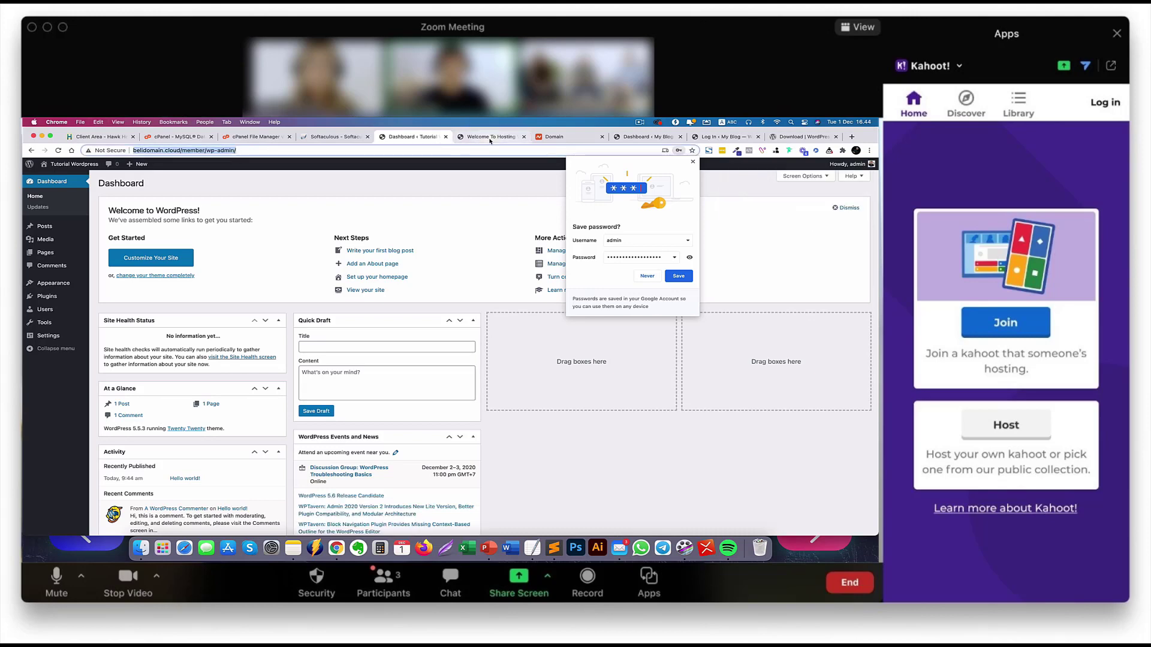
{"action": "left_click", "coordinate": [431, 150]}
{"action": "key", "text": "super+v"}
{"action": "key", "text": "Return"}
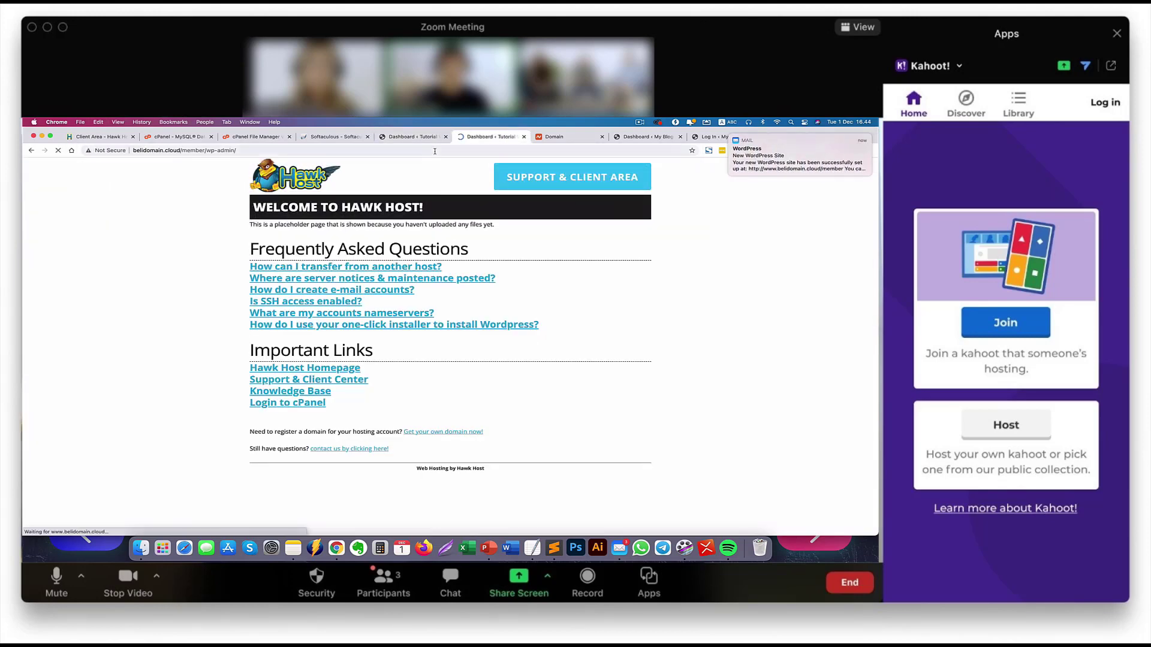
Change that tab to belidomain.cloud/wp-admin and compare the My Blog and Tutorial Wordpress dashboards
{"action": "left_click_drag", "start_coordinate": [183, 152], "coordinate": [519, 150]}
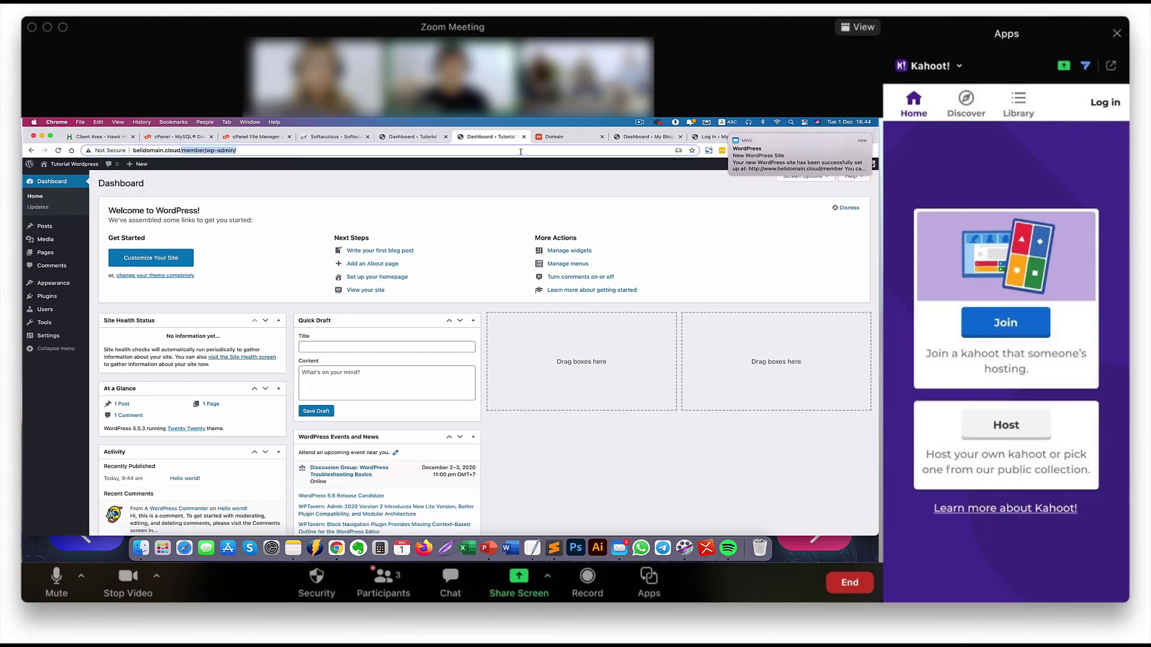
{"action": "key", "text": "BackSpace"}
{"action": "key", "text": "Down"}
{"action": "key", "text": "Down"}
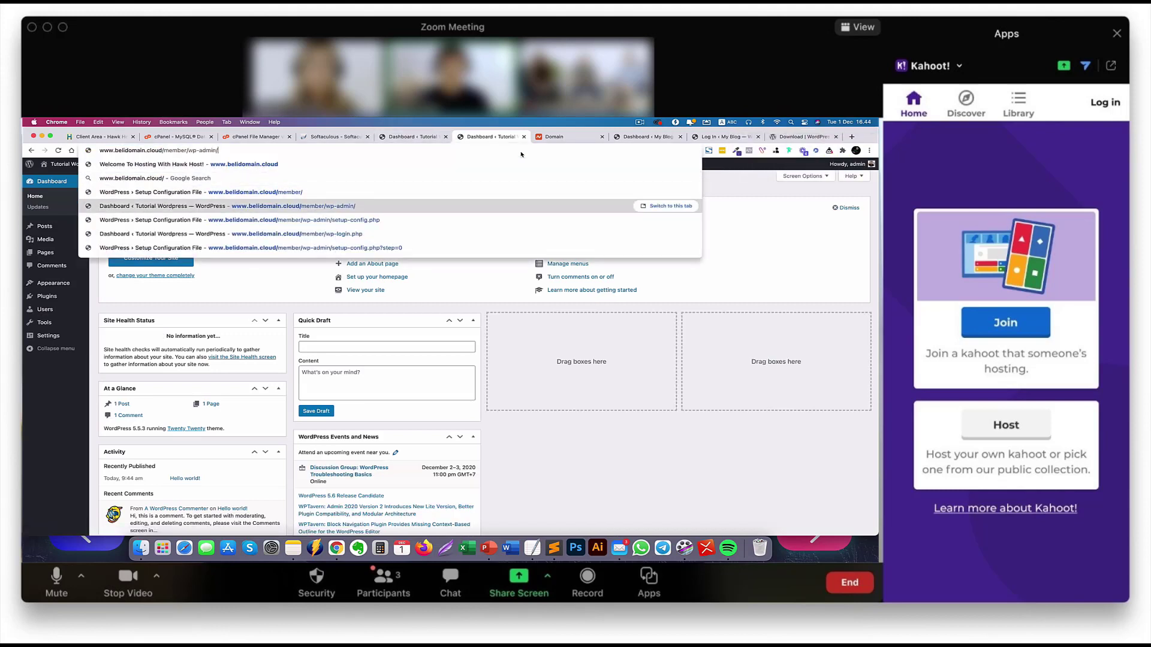
{"action": "key", "text": "BackSpace"}
{"action": "key", "text": "BackSpace"}
{"action": "key", "text": "BackSpace"}
{"action": "key", "text": "BackSpace"}
{"action": "key", "text": "BackSpace"}
{"action": "key", "text": "BackSpace"}
{"action": "key", "text": "BackSpace"}
{"action": "type", "text": "p-"}
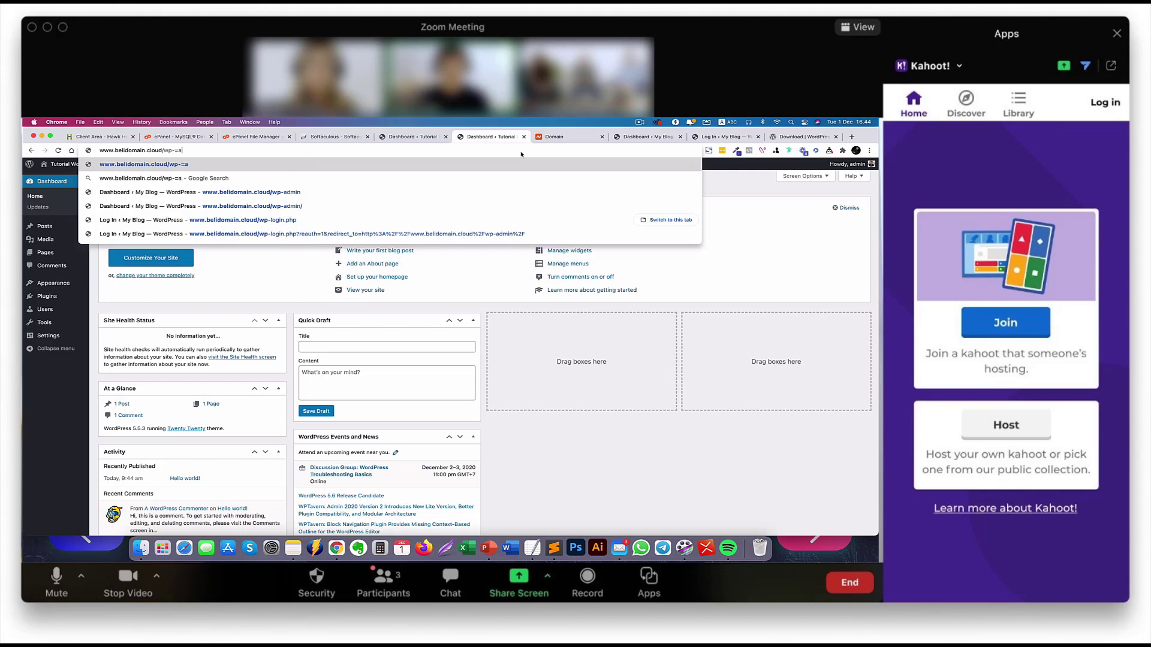
{"action": "type", "text": "admin"}
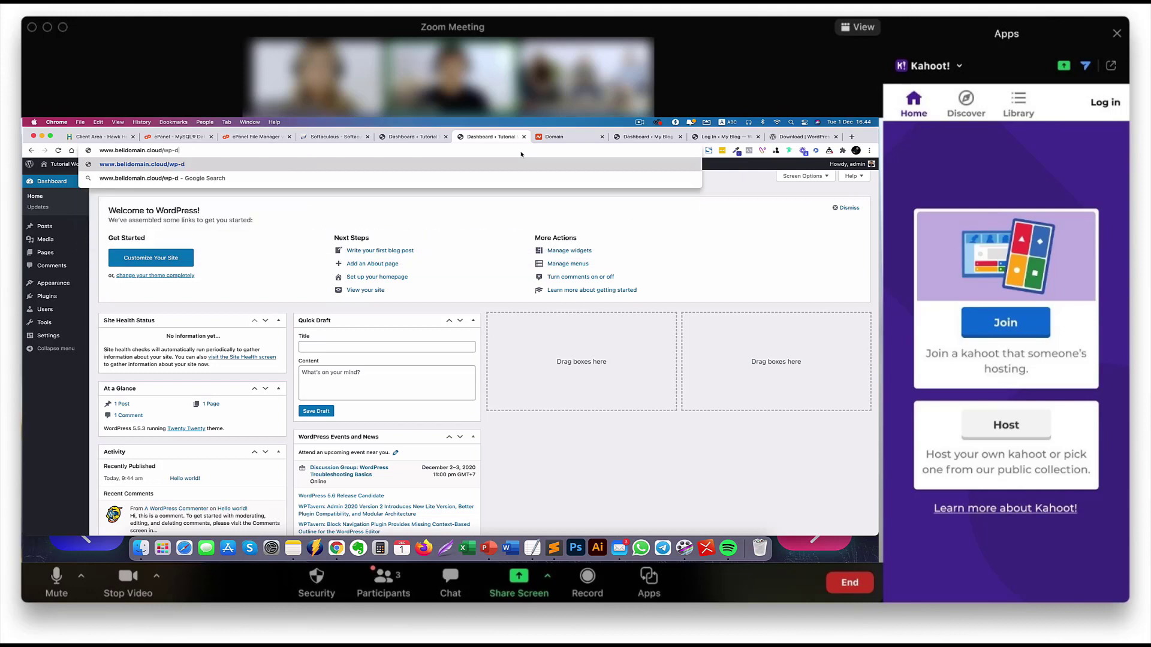
{"action": "key", "text": "Return"}
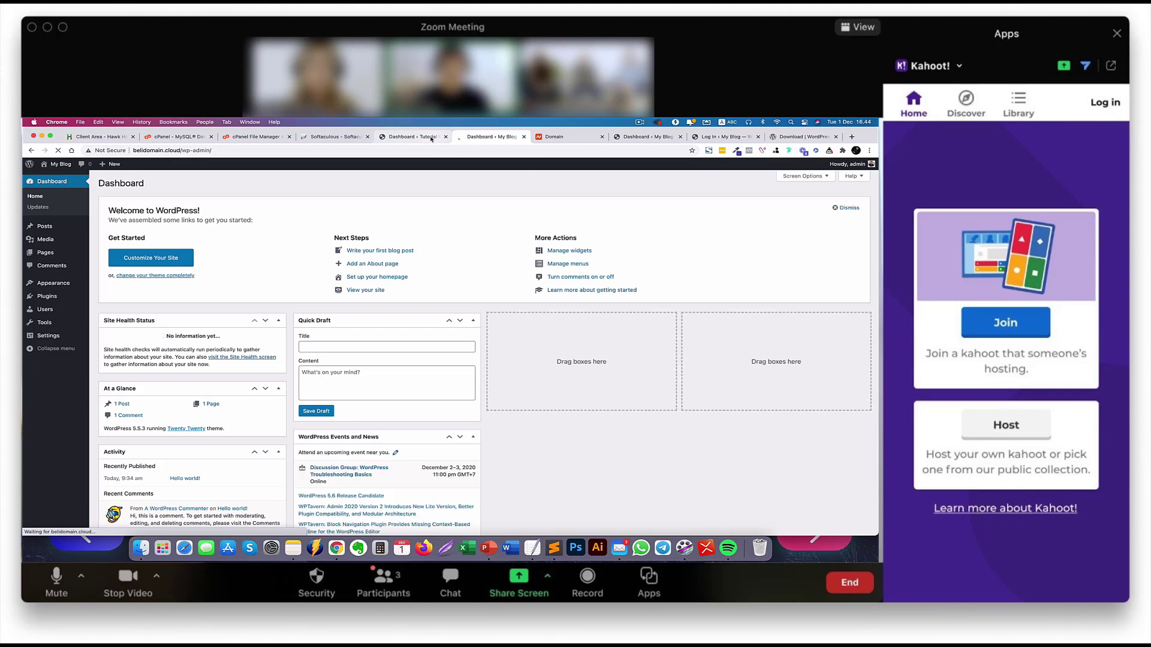
{"action": "left_click", "coordinate": [431, 139]}
{"action": "left_click", "coordinate": [497, 138]}
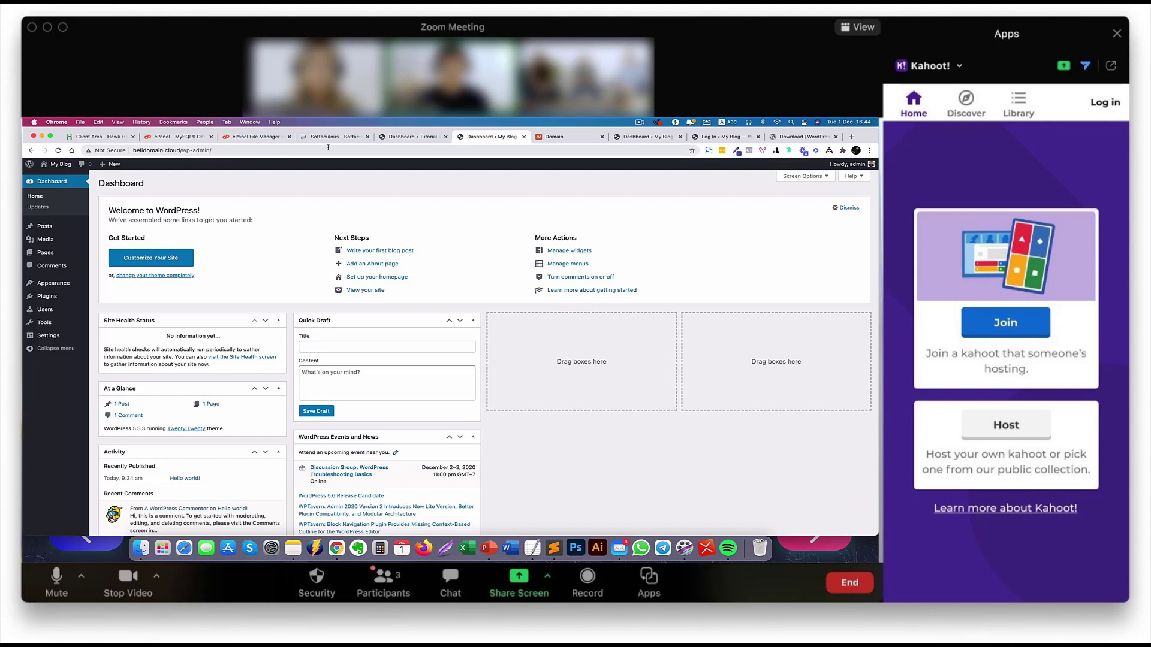
{"action": "left_click", "coordinate": [394, 137]}
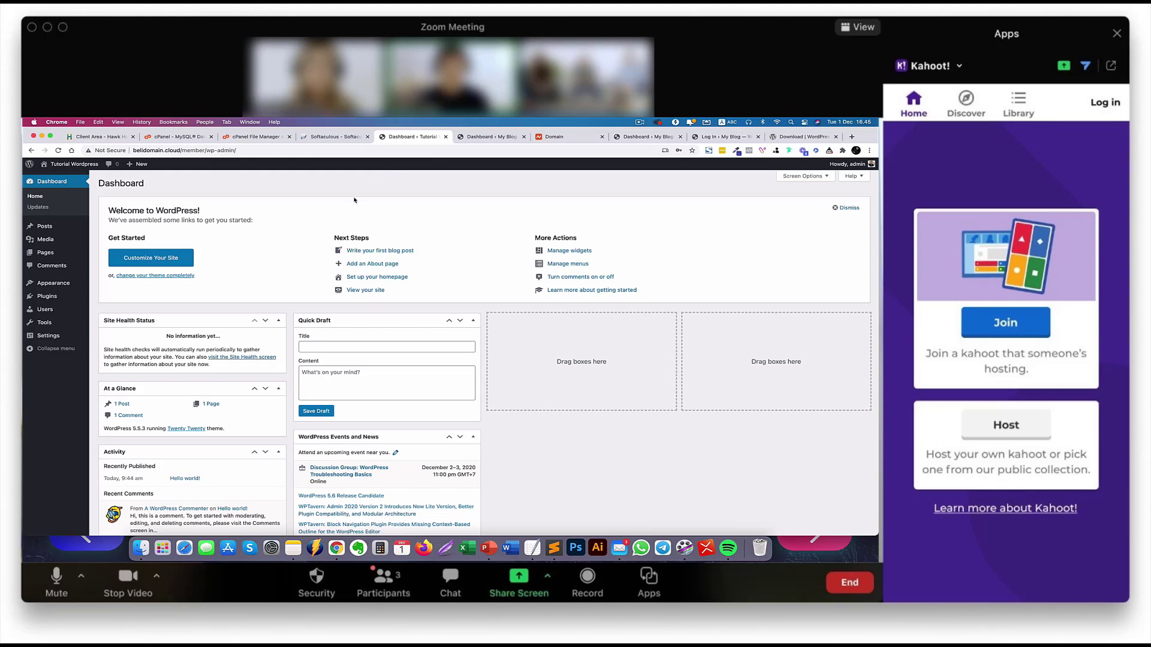
In File Manager, go up one level and sort the listing by name
{"action": "left_click", "coordinate": [260, 137]}
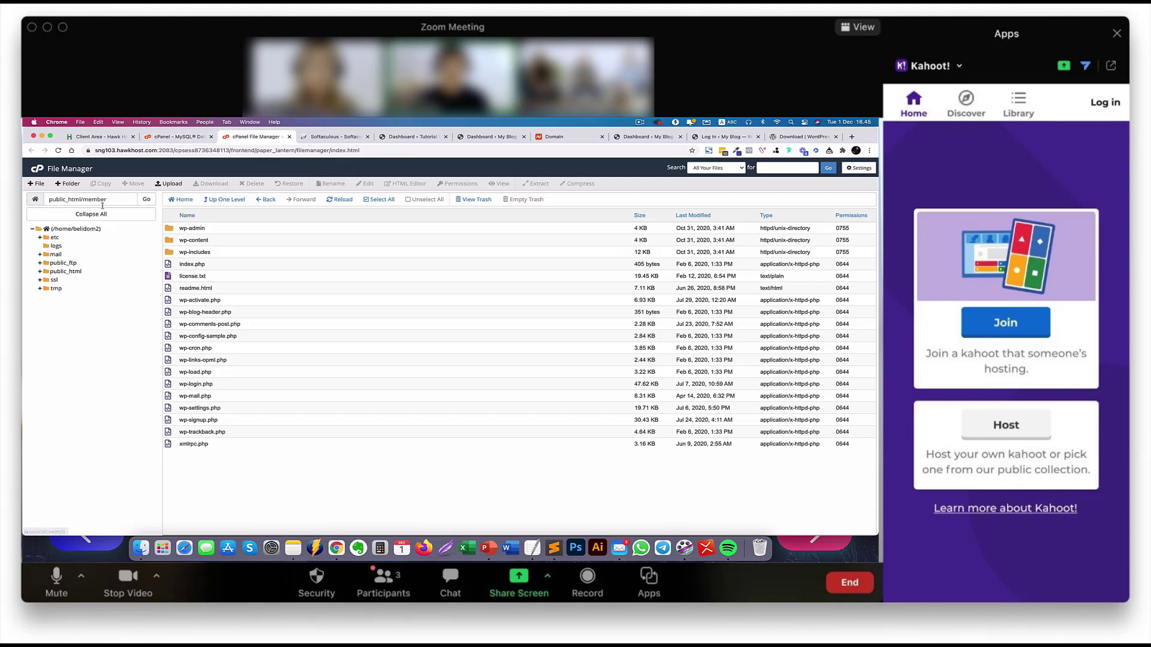
{"action": "left_click", "coordinate": [222, 200]}
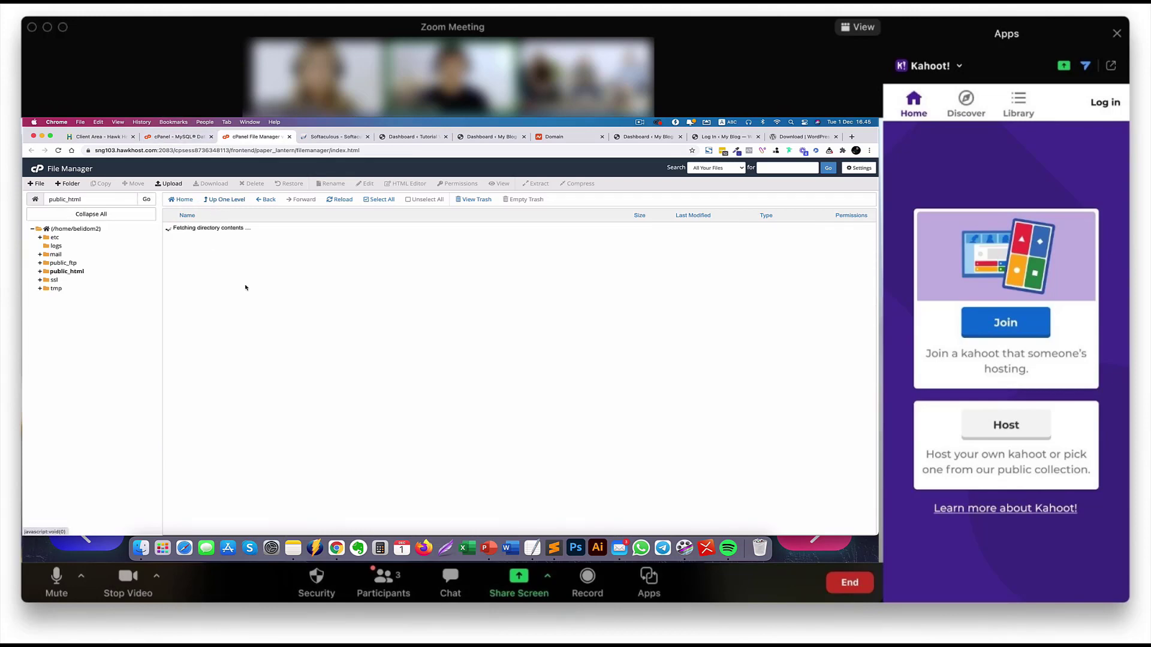
{"action": "double_click", "coordinate": [65, 203]}
{"action": "left_click", "coordinate": [86, 203]}
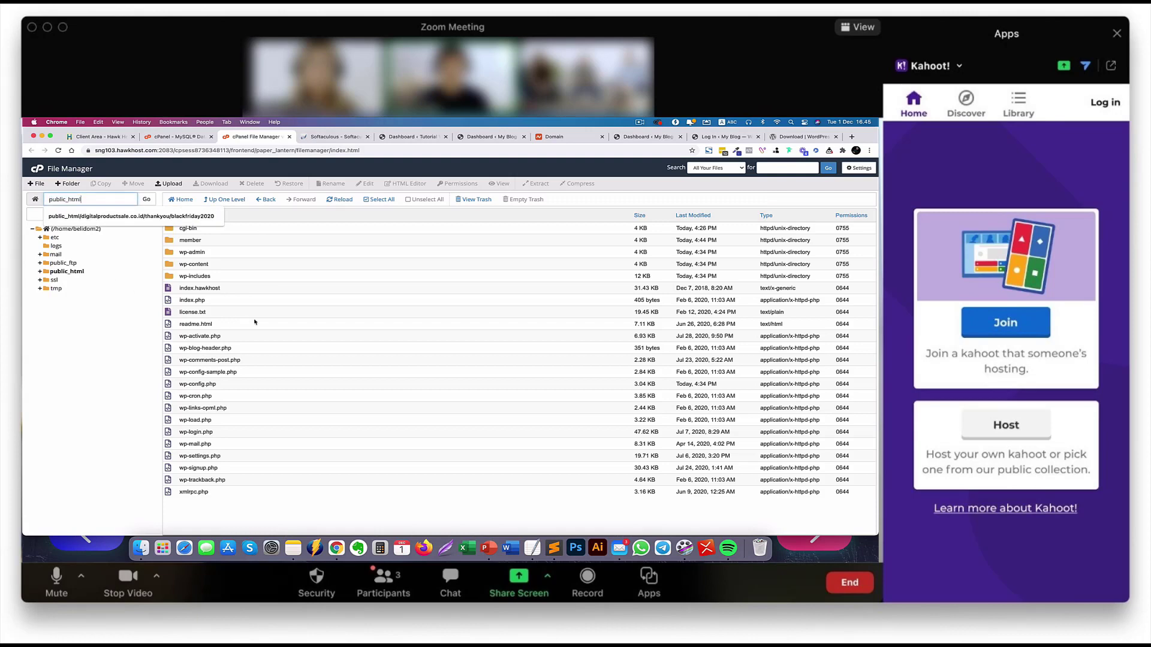
{"action": "left_click", "coordinate": [290, 216]}
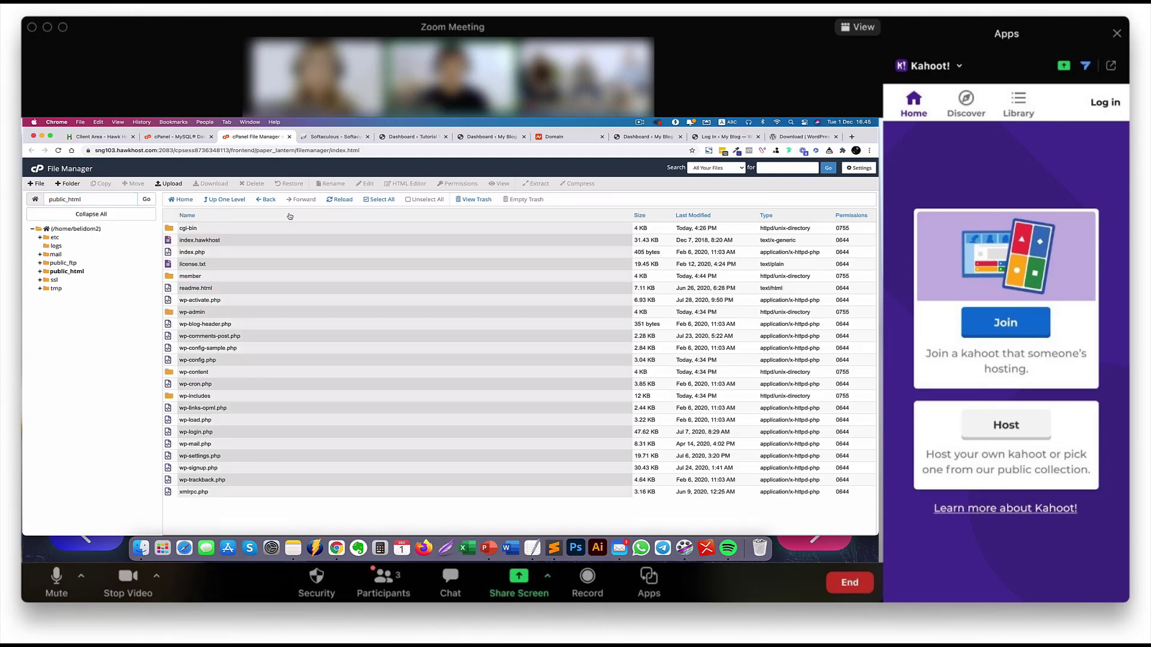
{"action": "left_click", "coordinate": [213, 218]}
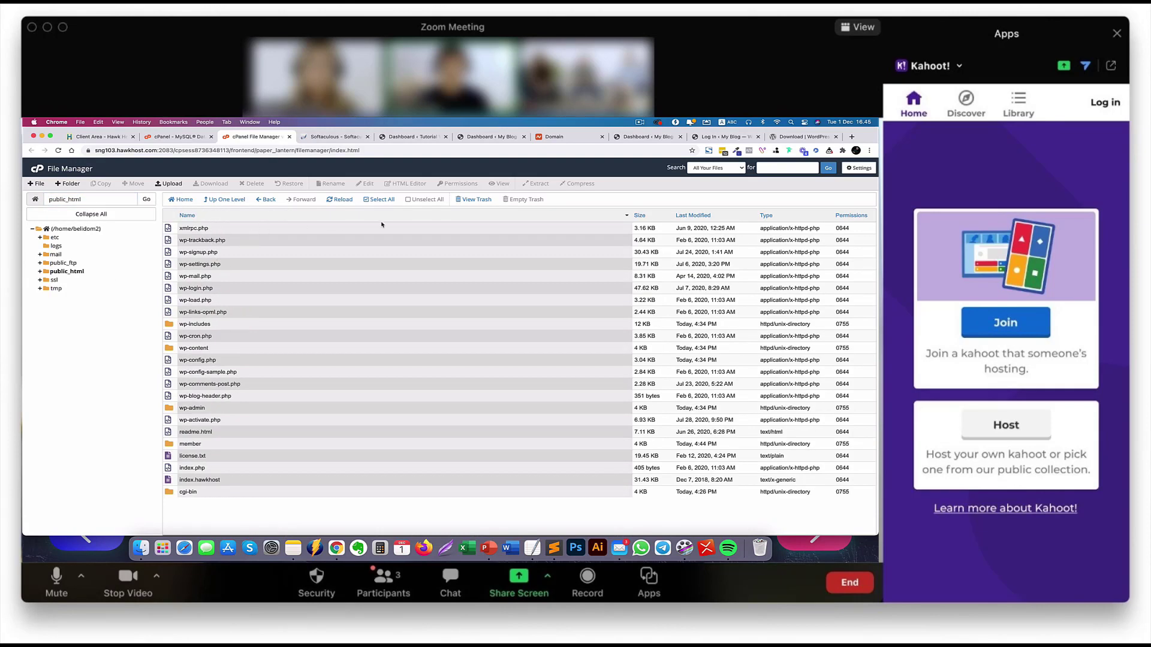
{"action": "left_click", "coordinate": [607, 216]}
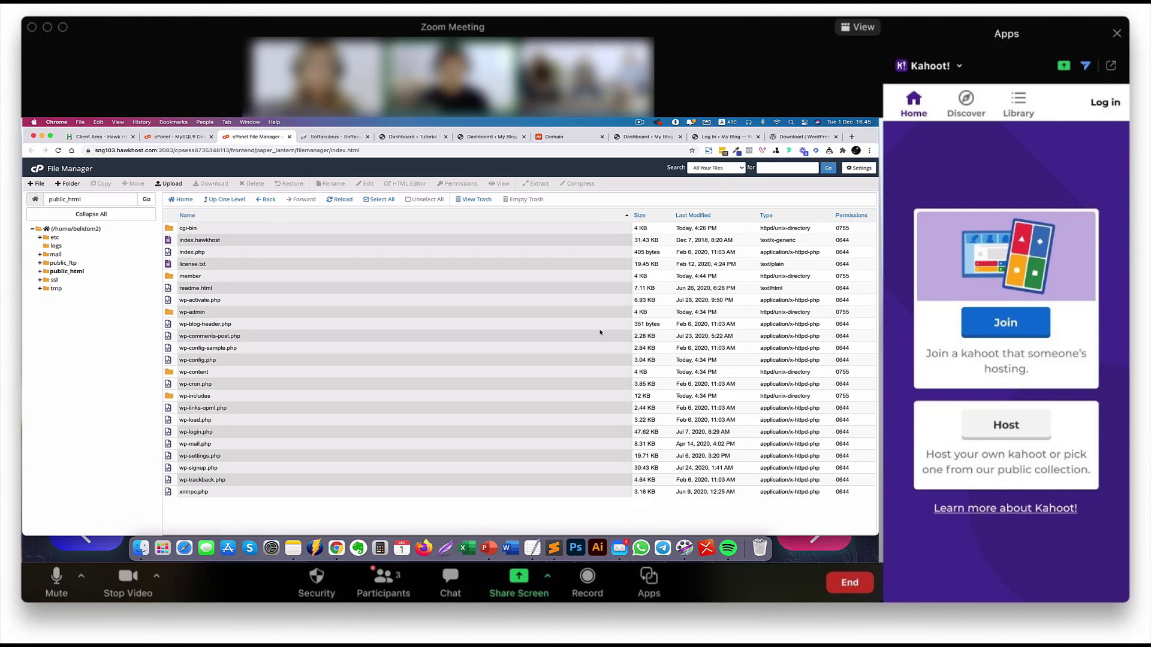
{"action": "left_click", "coordinate": [490, 495]}
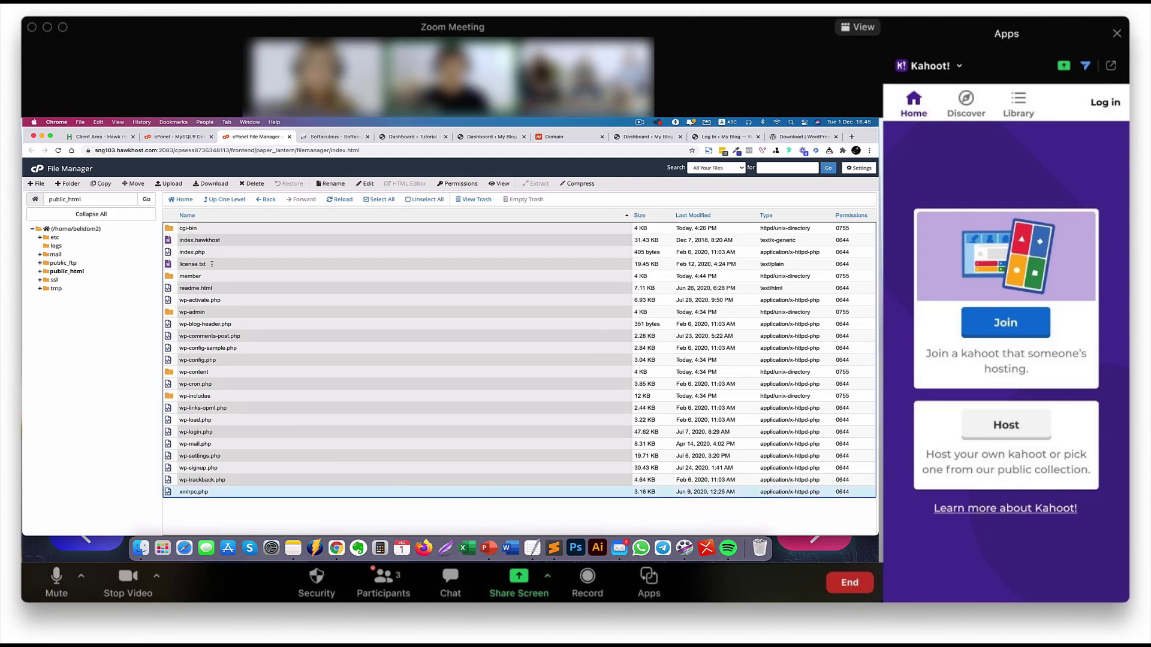
Navigate from the home folder into public_html/member
{"action": "left_click", "coordinate": [238, 200]}
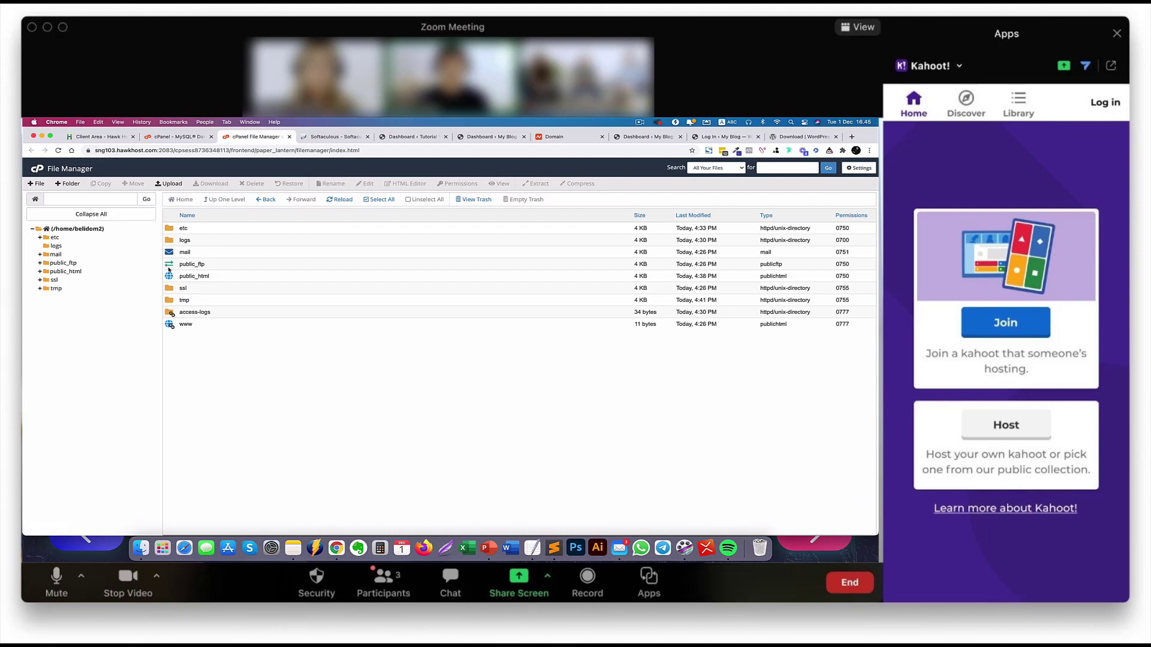
{"action": "double_click", "coordinate": [173, 276]}
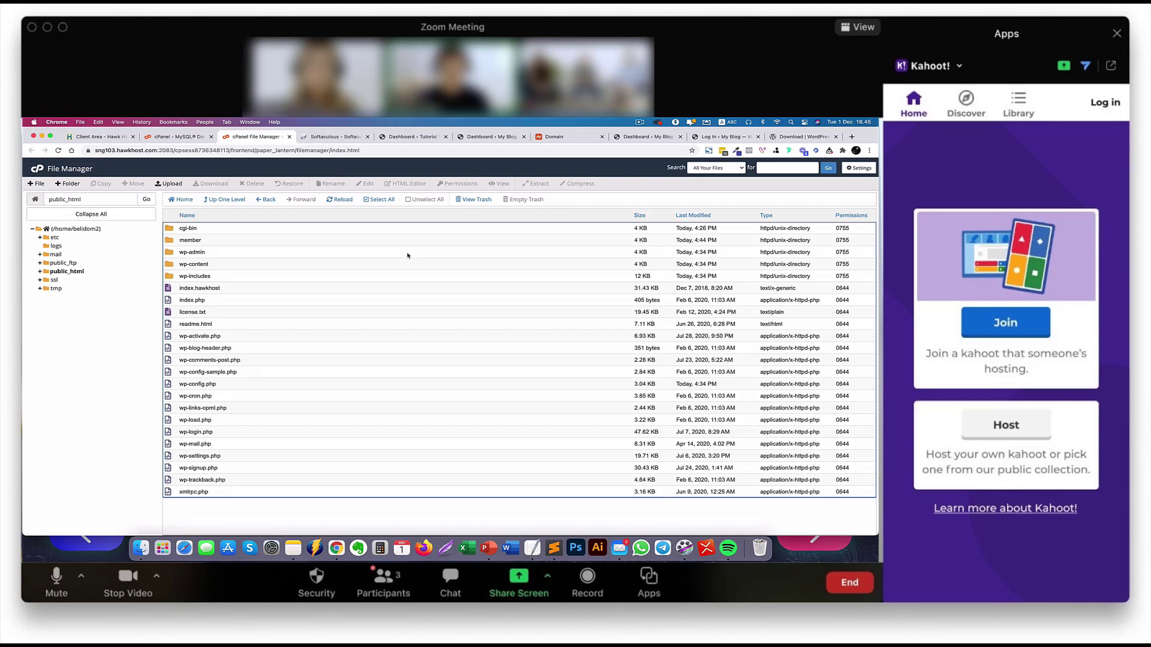
{"action": "double_click", "coordinate": [169, 241]}
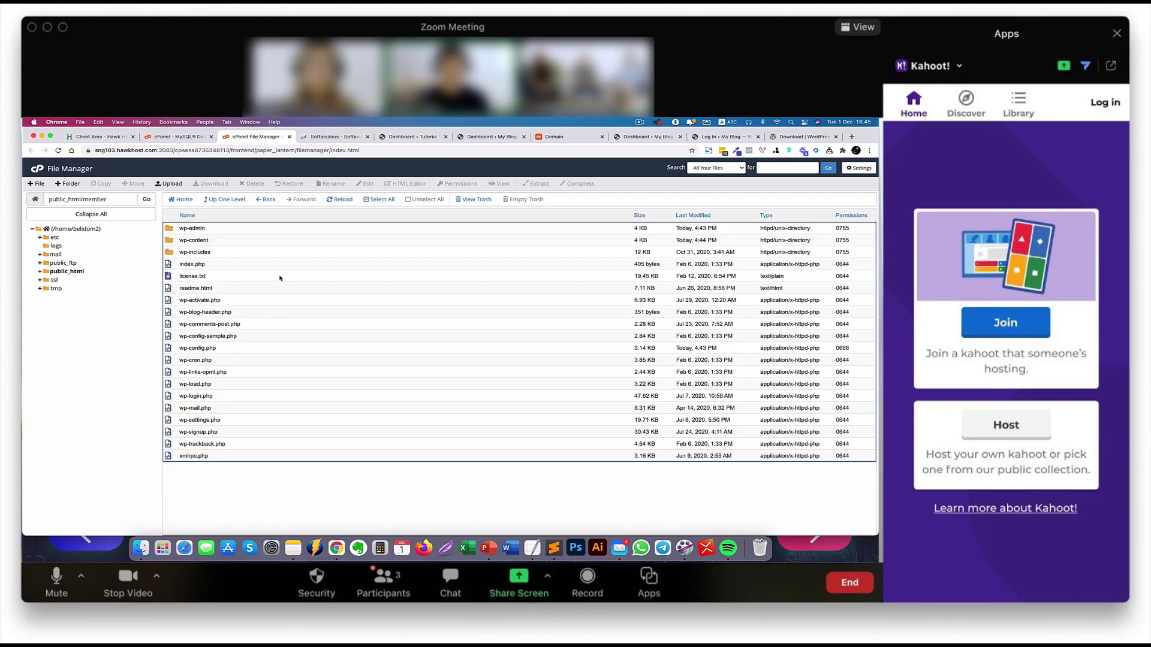